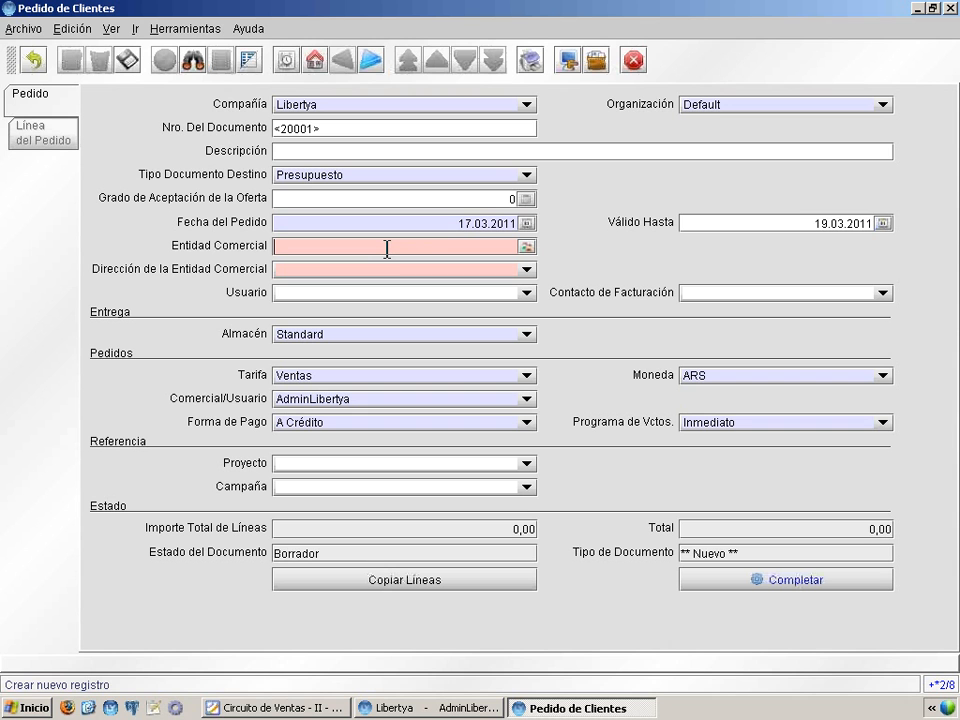
Step: Look up customer code 0008, then clear the Entidad Comercial field and open the customer search
type("0008")
key("Tab")
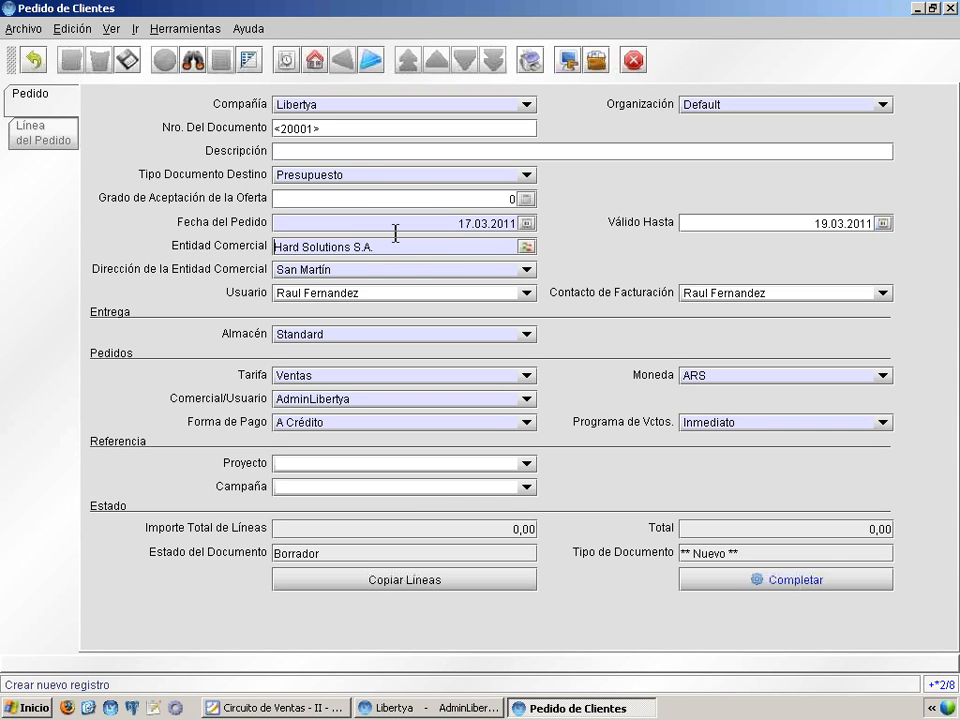
key("shift+End")
key("Delete")
key("Return")
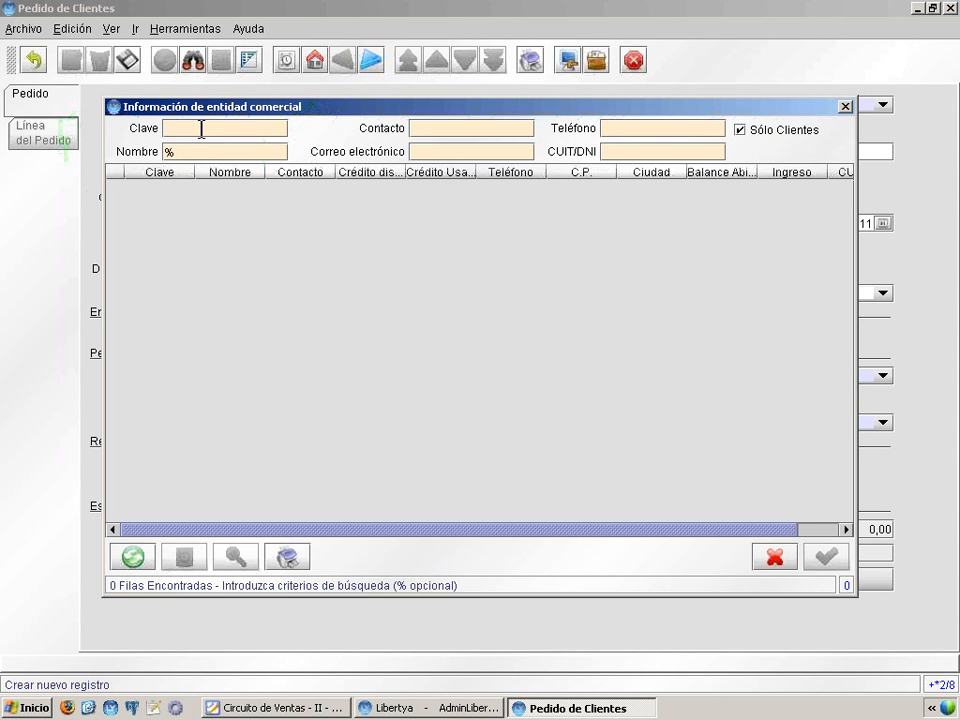
Step: List all customers and accept the first Hard Solutions S.A. row as the quote's customer
key("Return")
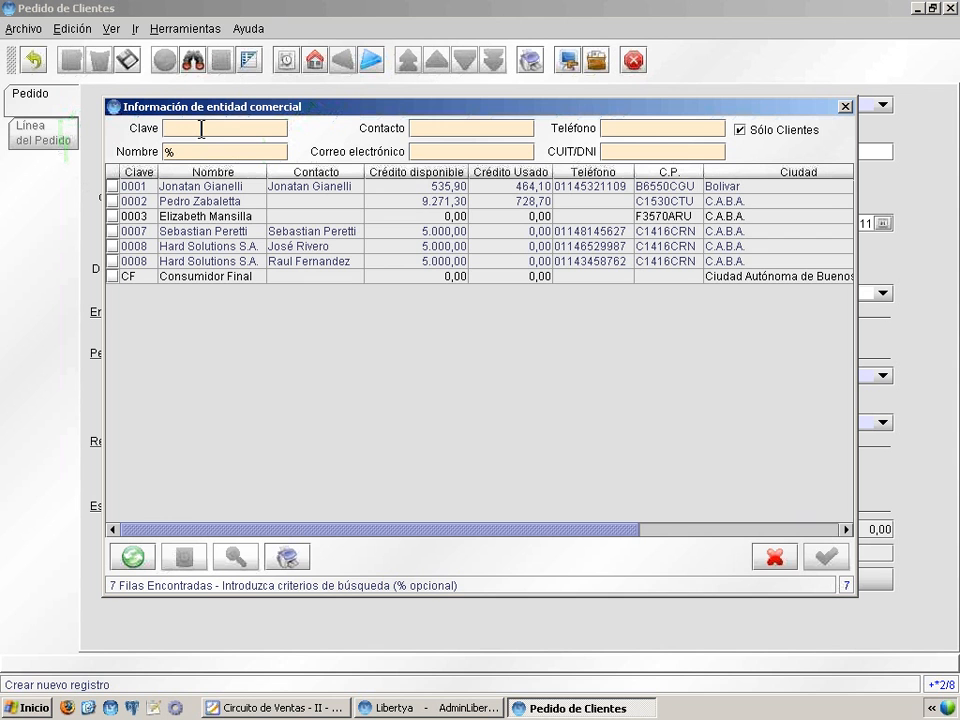
key("Down")
key("Down")
key("Down")
key("Down")
key("Down")
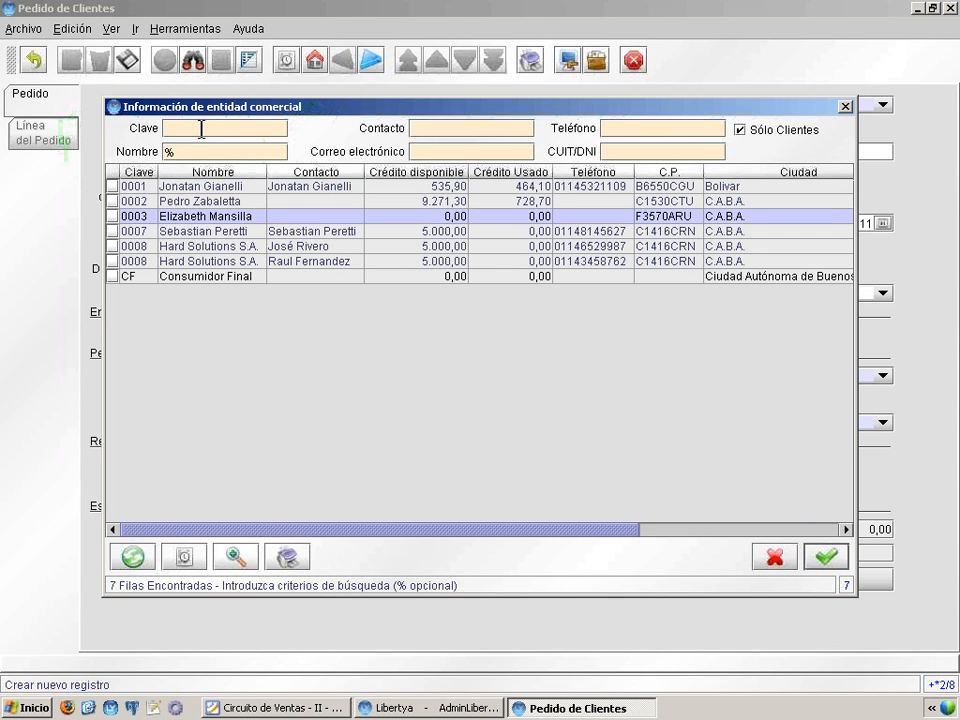
key("Down")
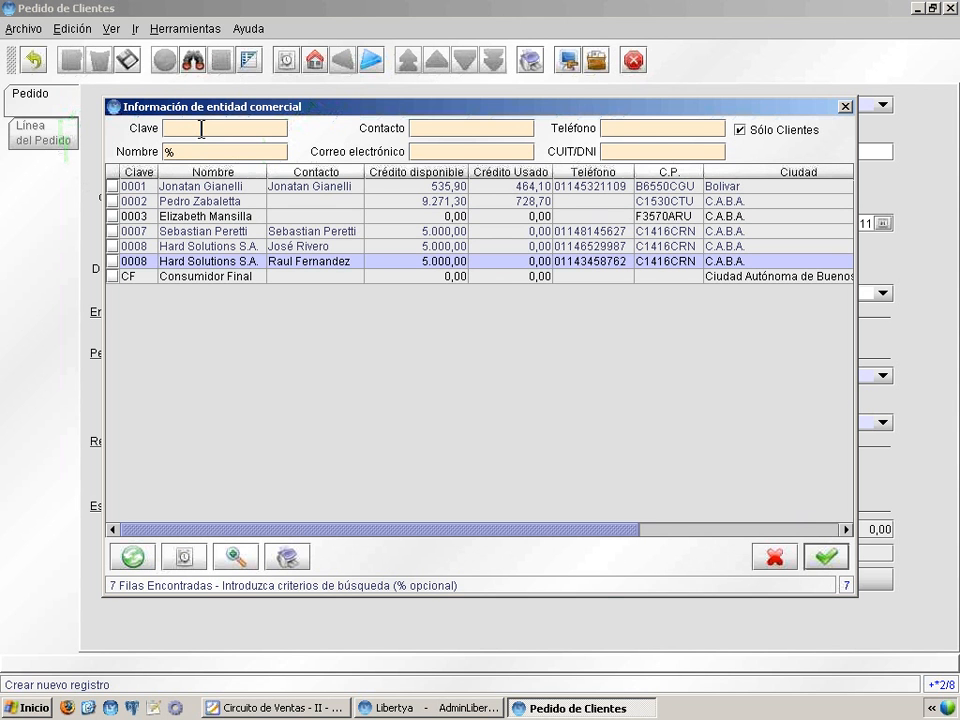
key("Up")
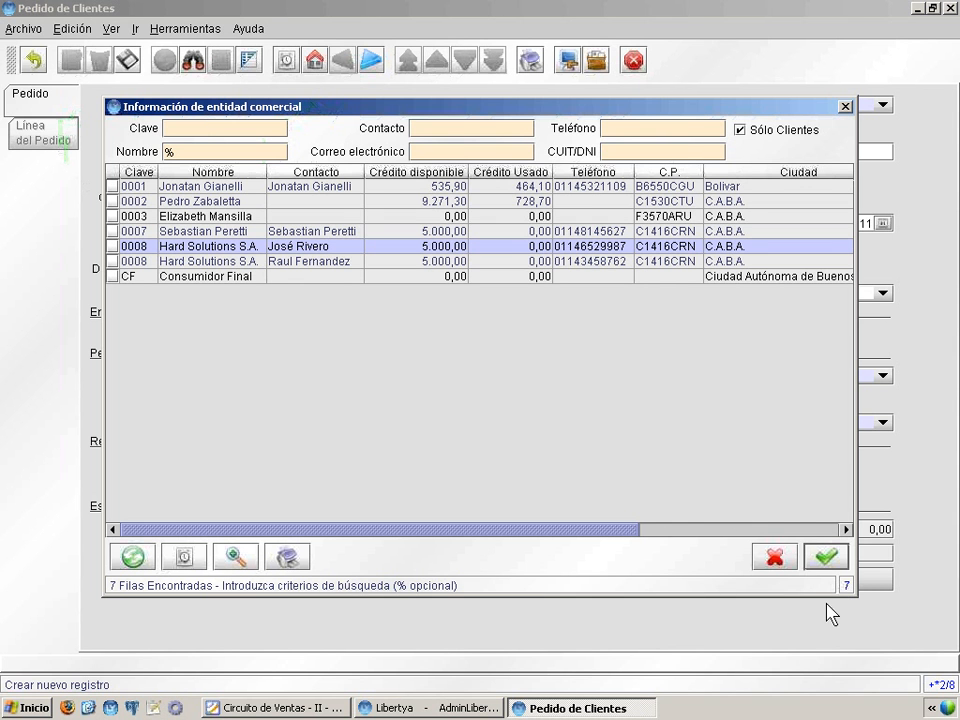
left_click(826, 558)
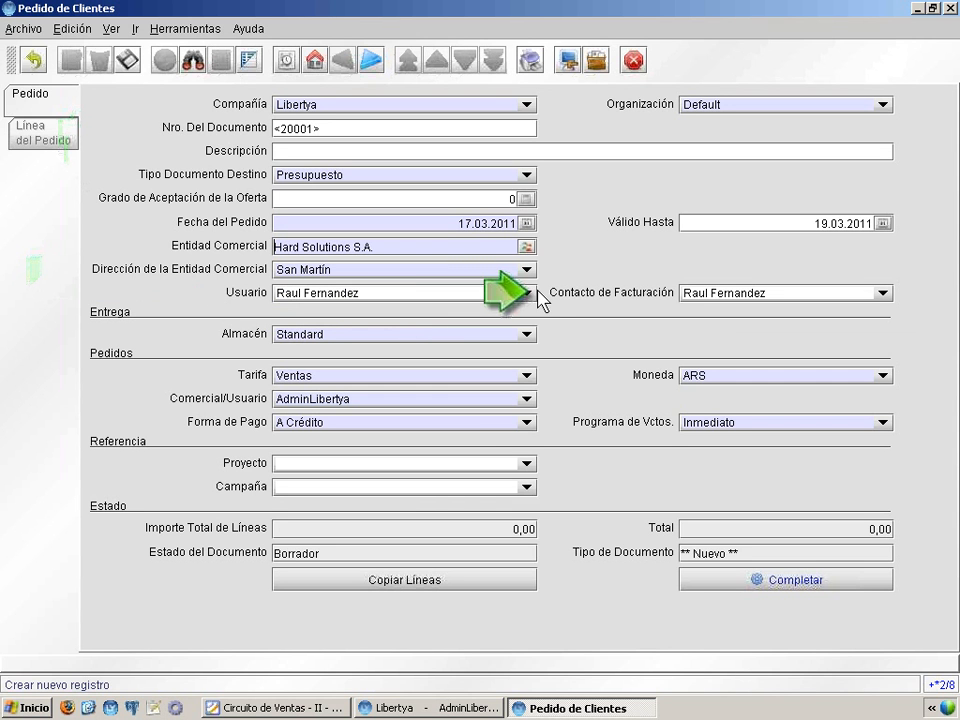
Step: Keep the existing billing contact and the Ventas price list on the quote header
left_click(733, 293)
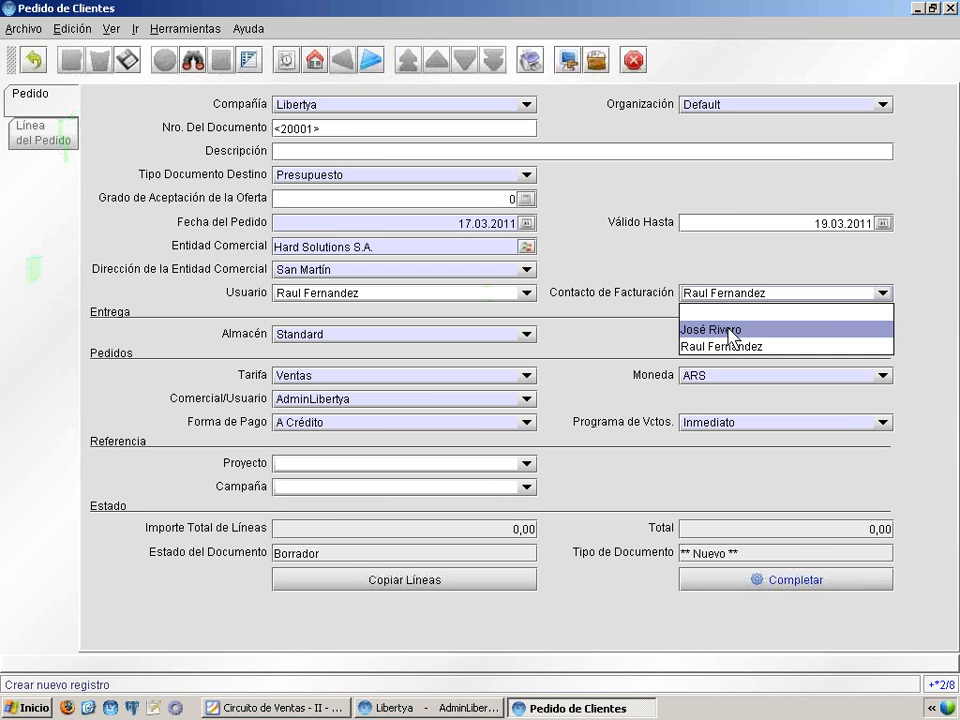
left_click(726, 297)
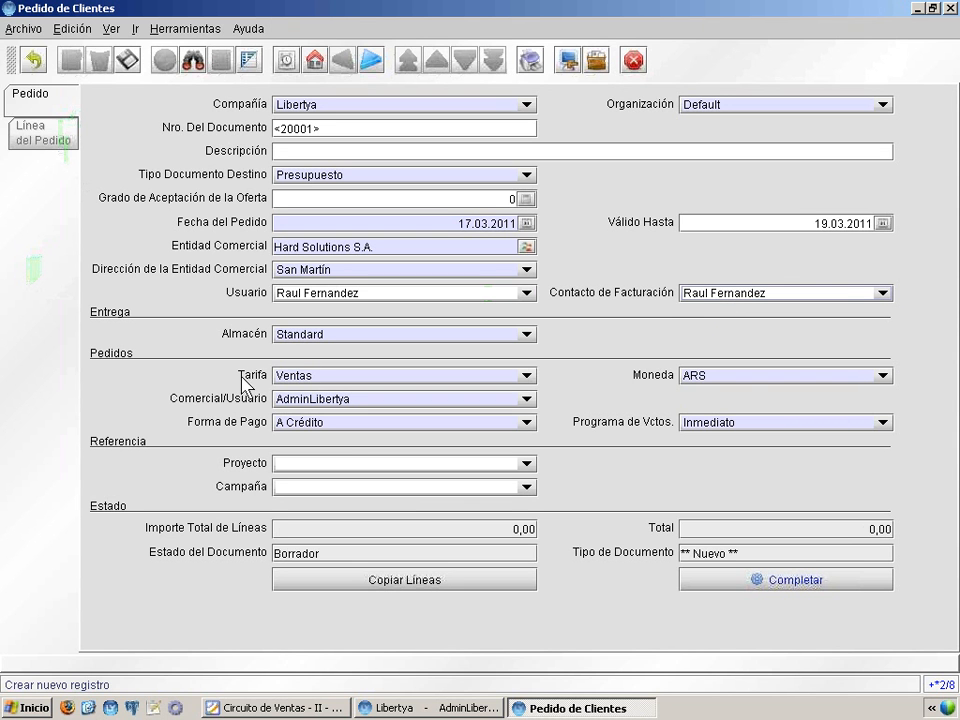
left_click(306, 378)
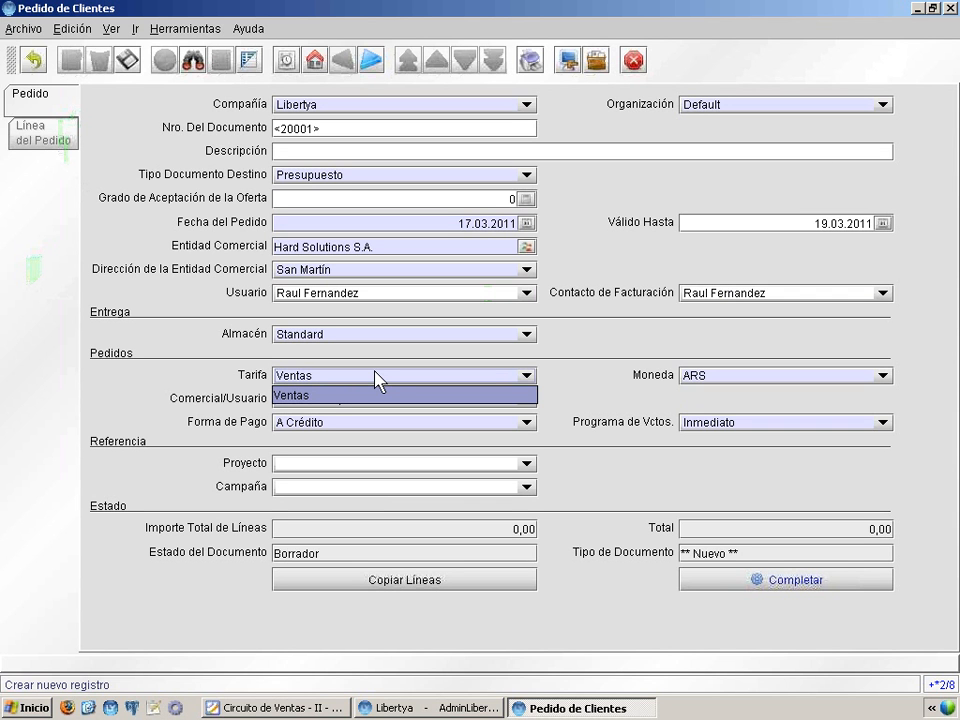
left_click(373, 381)
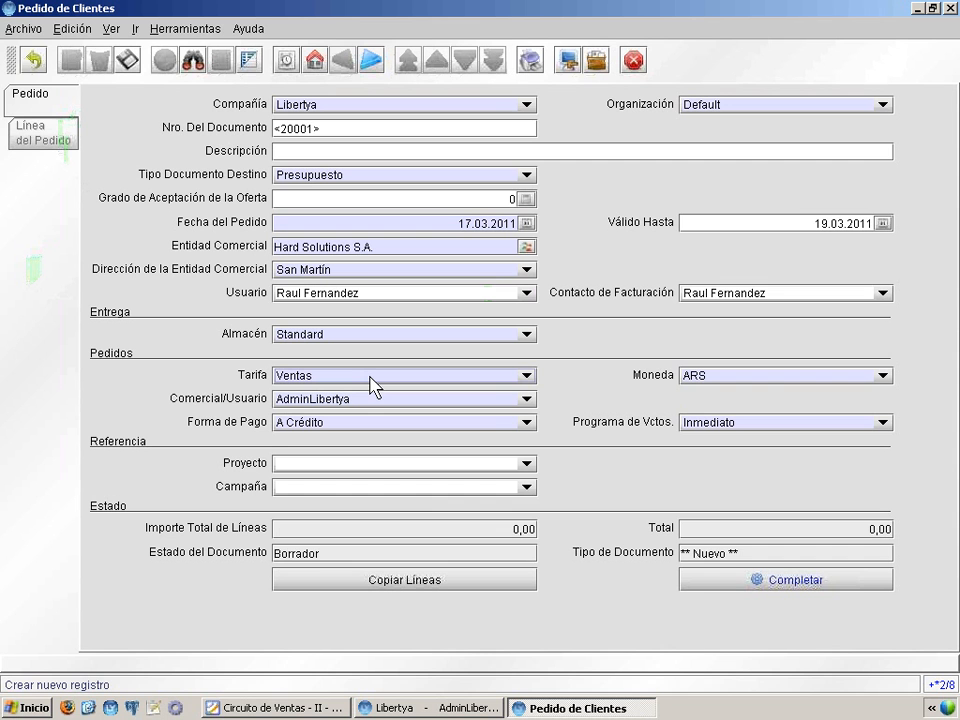
Step: Keep A Crédito payment and Inmediato schedule, save the header as document 20001, and return to the presentation
left_click(338, 424)
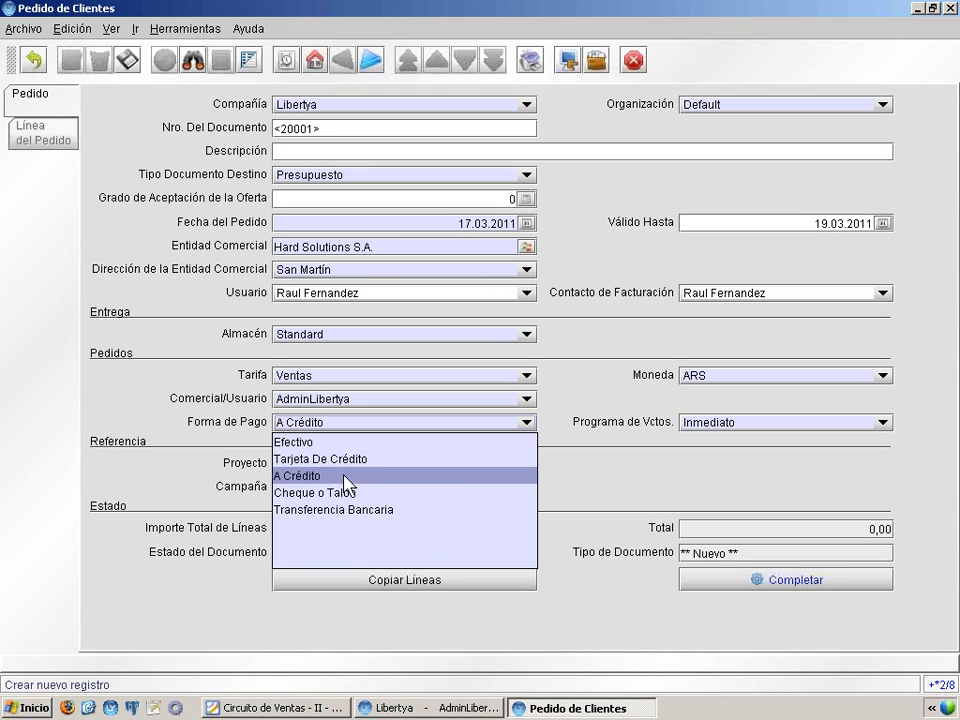
left_click(344, 480)
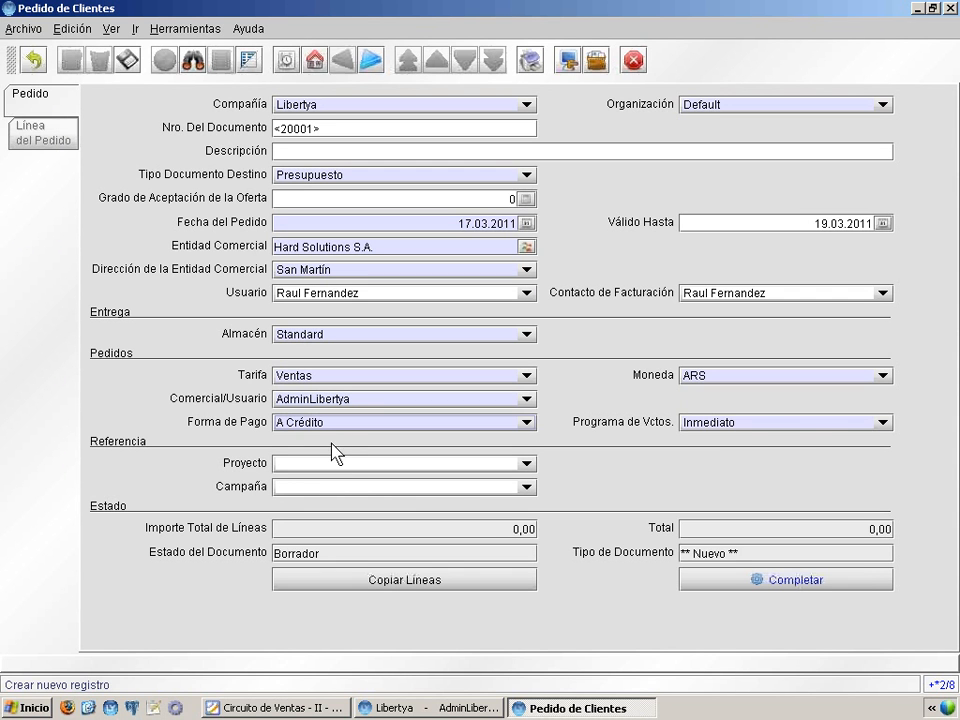
left_click(800, 424)
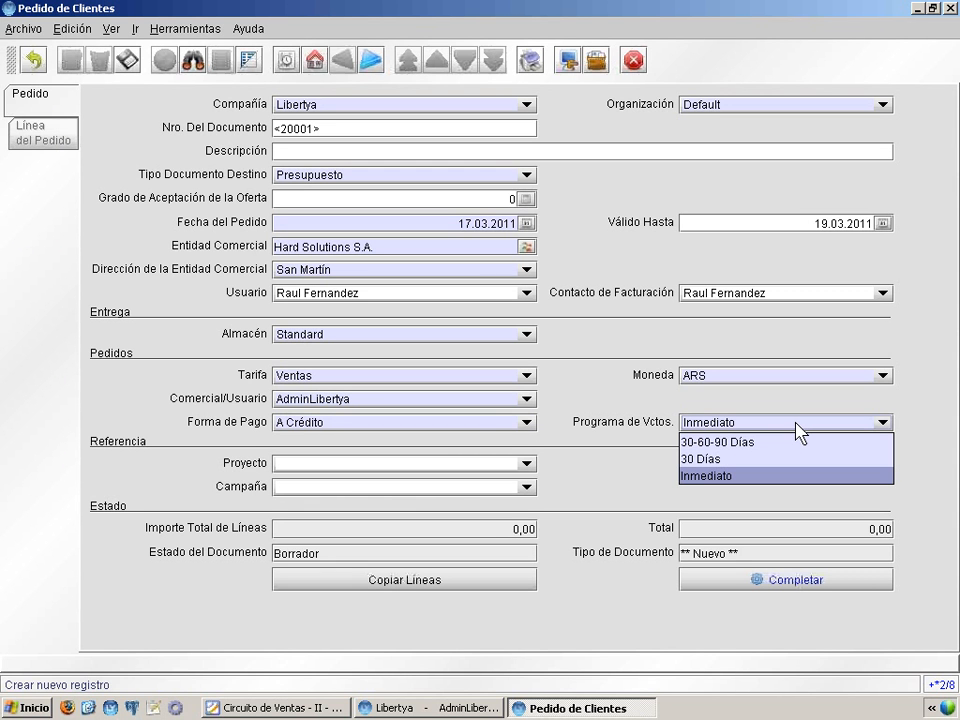
left_click(763, 477)
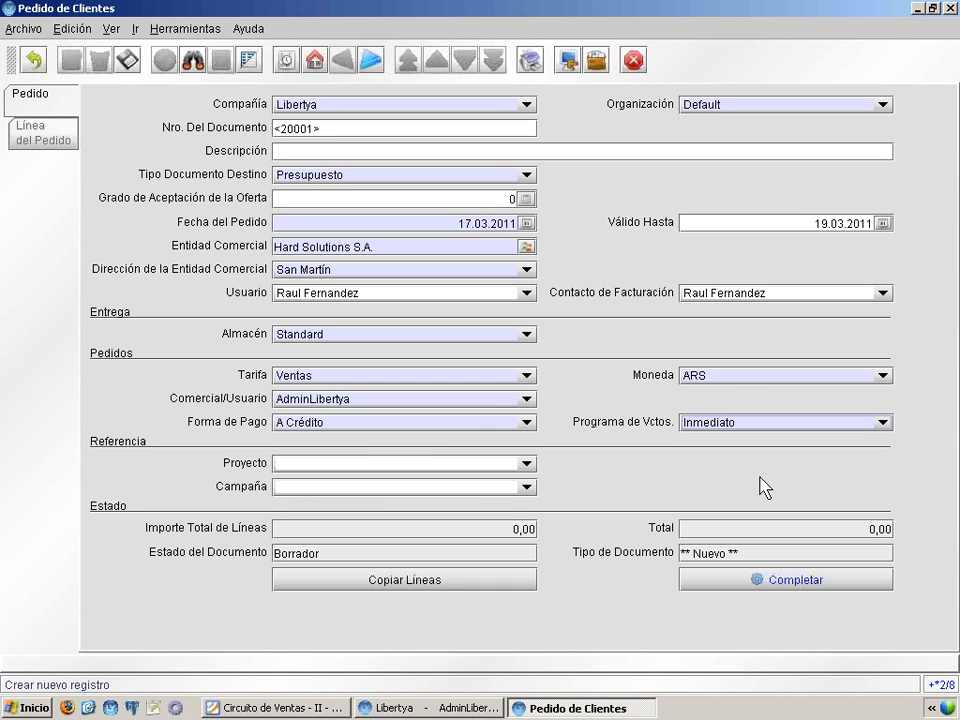
left_click(128, 60)
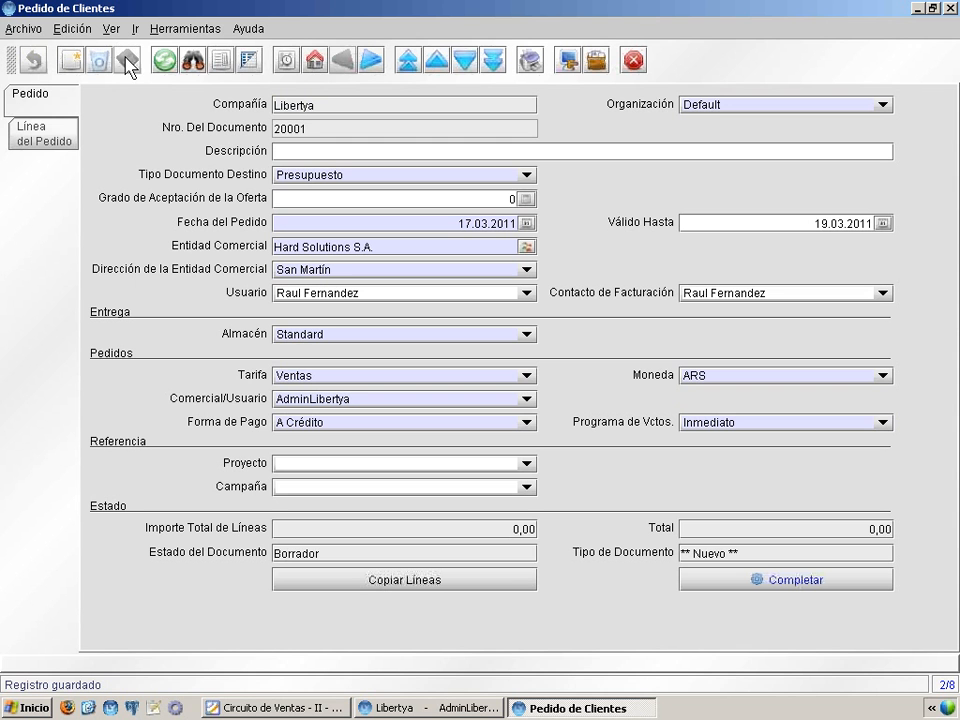
left_click(270, 708)
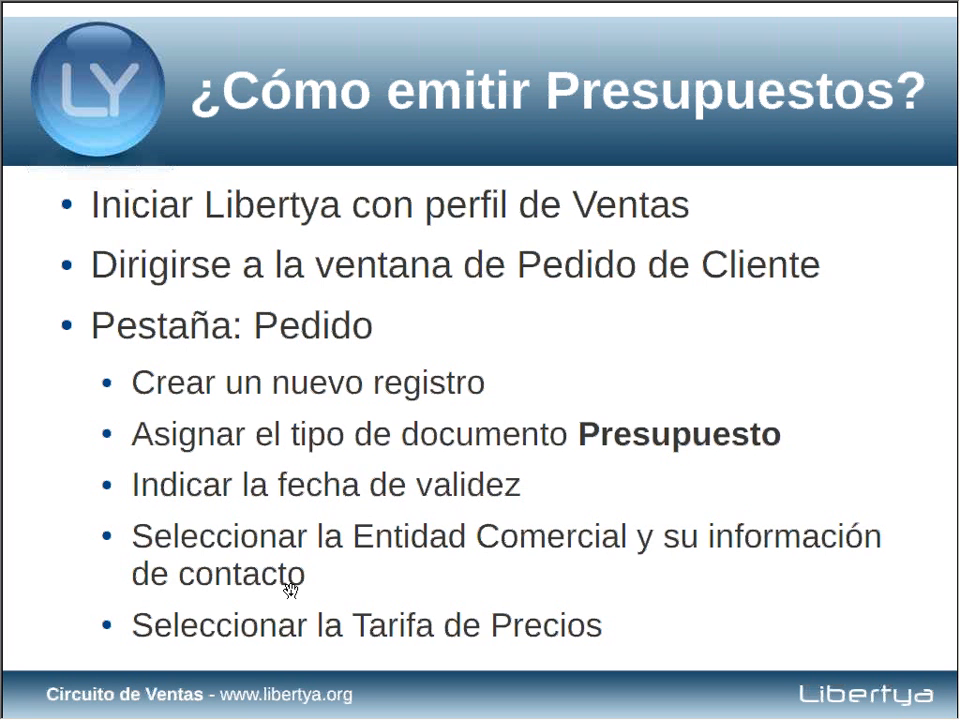
Step: Step through the Línea de Pedido slide: article, quantity, tax rate, optional description, repeat per line
left_click(289, 588)
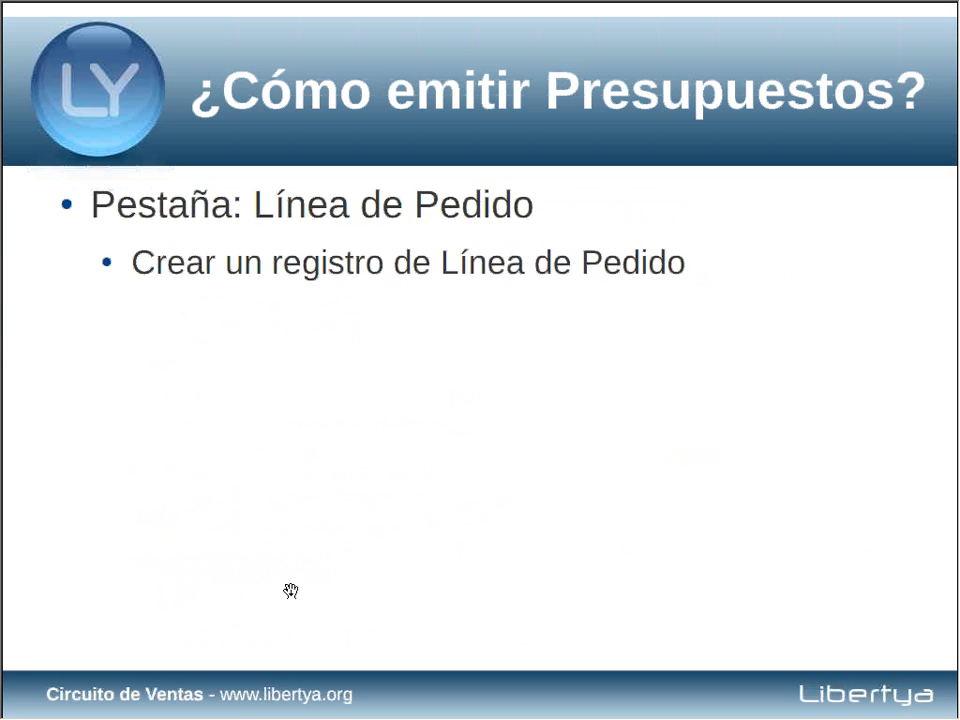
left_click(290, 590)
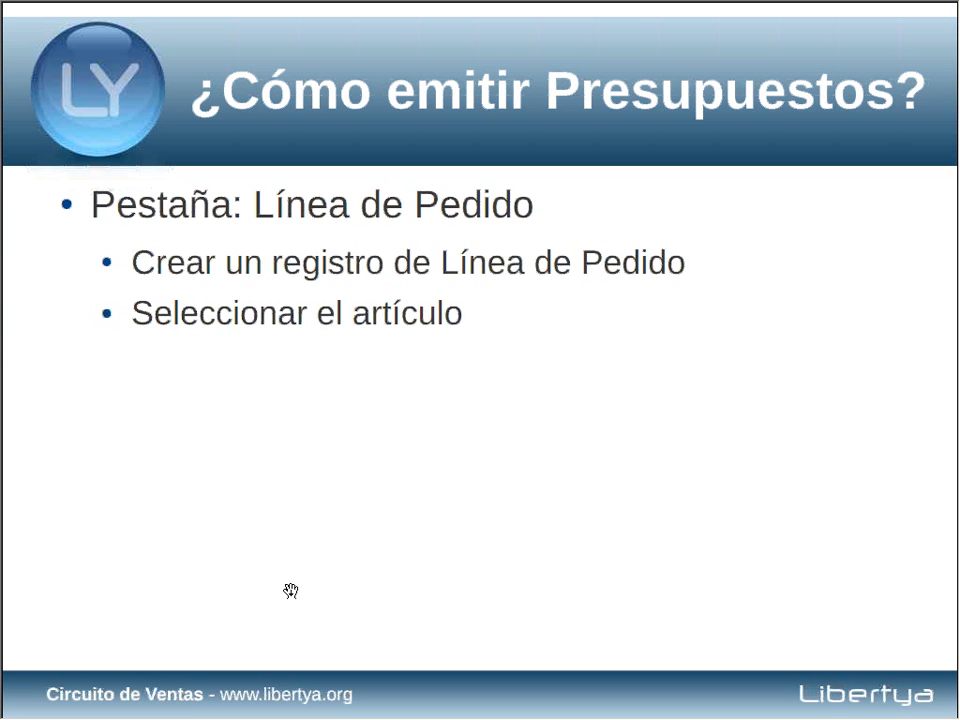
left_click(290, 590)
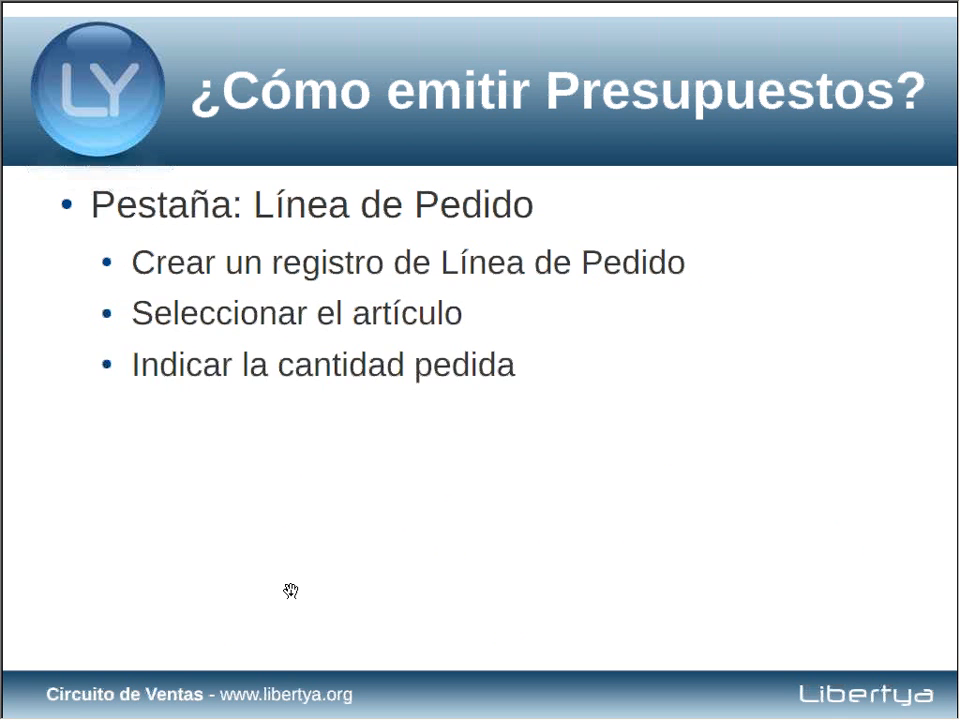
left_click(290, 590)
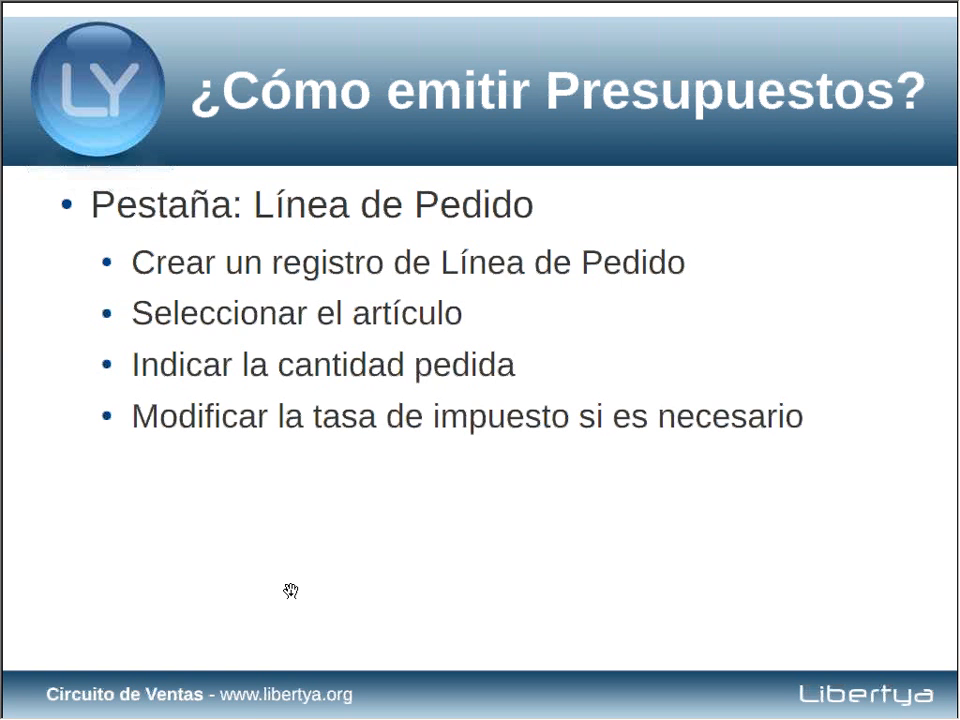
left_click(290, 590)
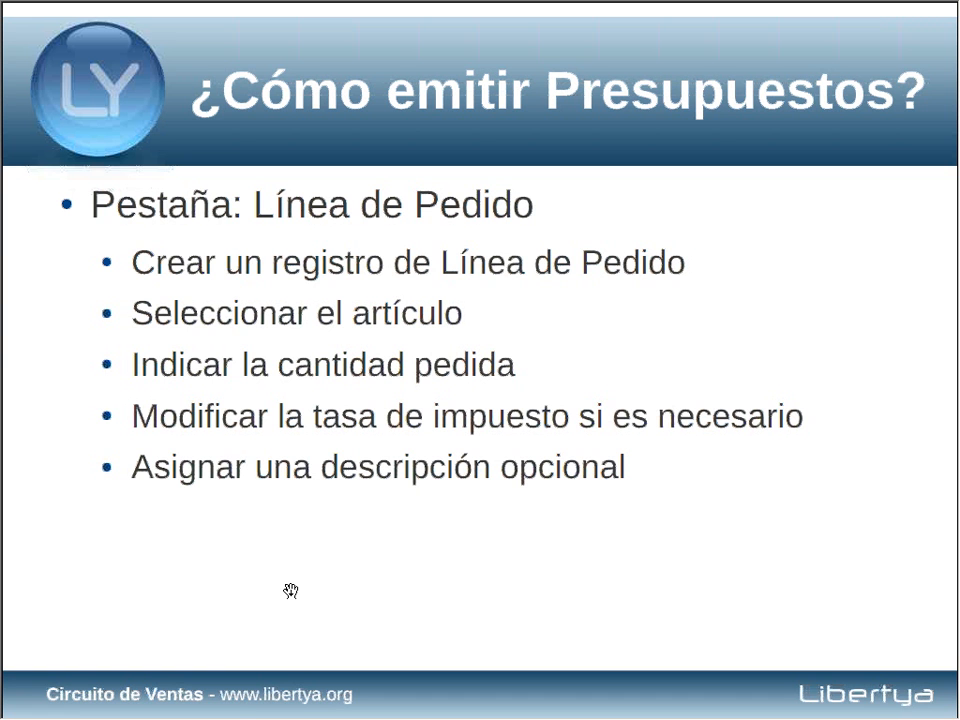
left_click(290, 590)
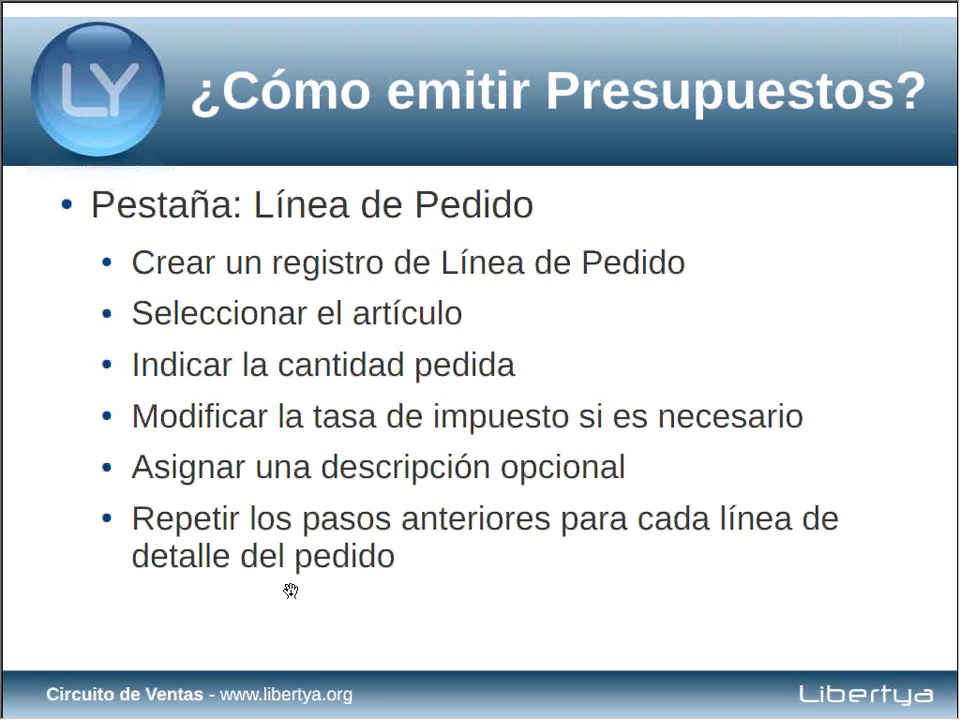
Step: Close the slideshow and open quote 20001's Línea del Pedido form in Libertya
key("alt+space")
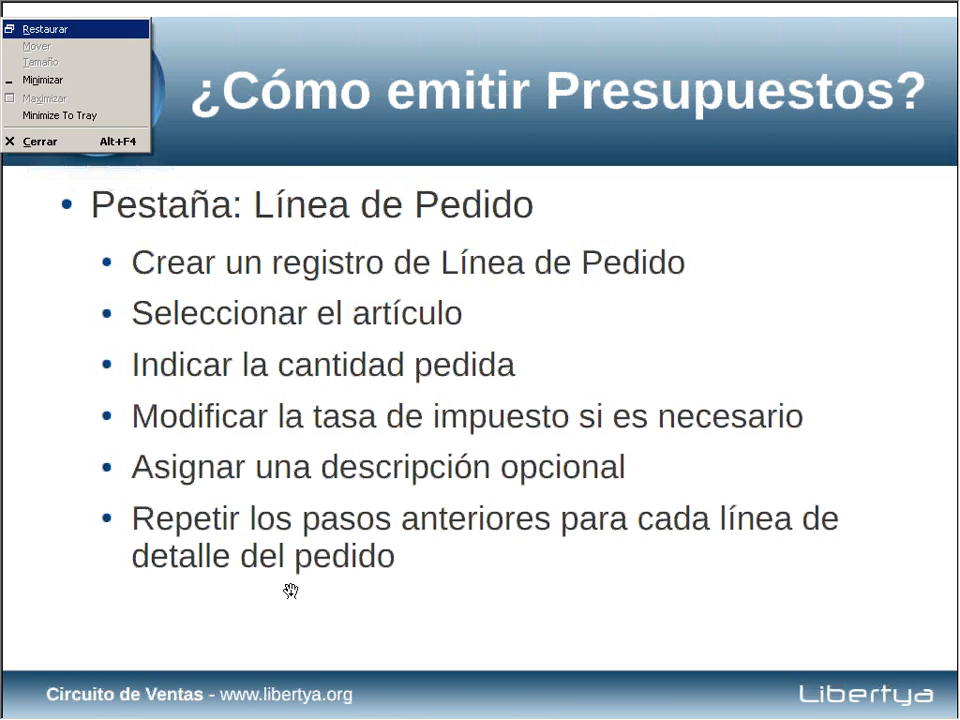
key("n")
left_click(42, 140)
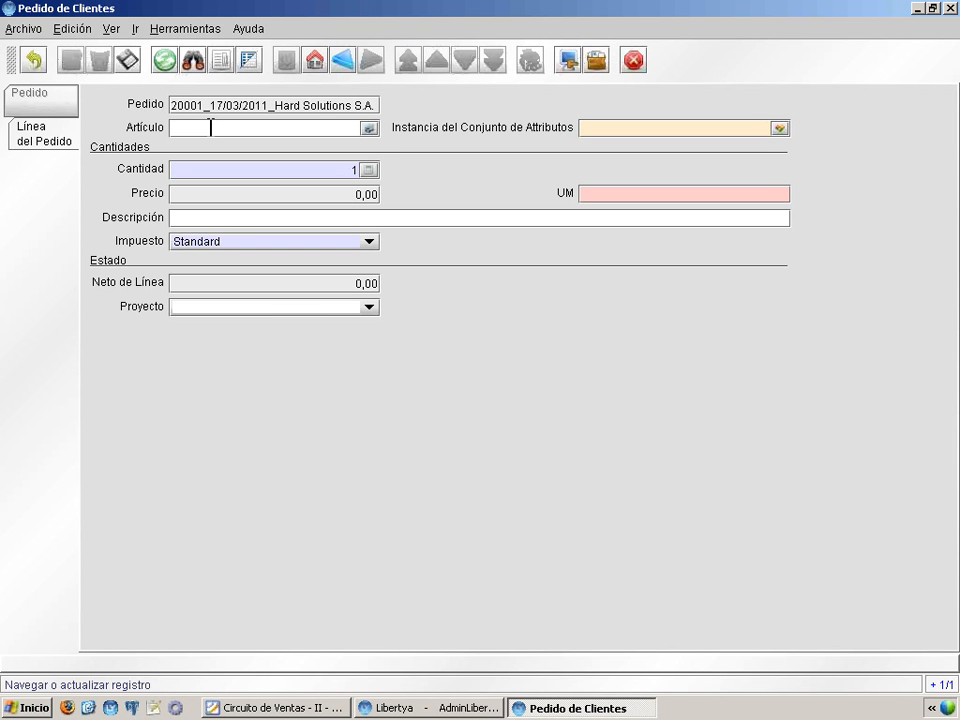
Step: Add 5 Mouse Genius XScroll Negro PS2 (code 0005) at IVA 21%, save, and start a new line
type("0005")
key("Tab")
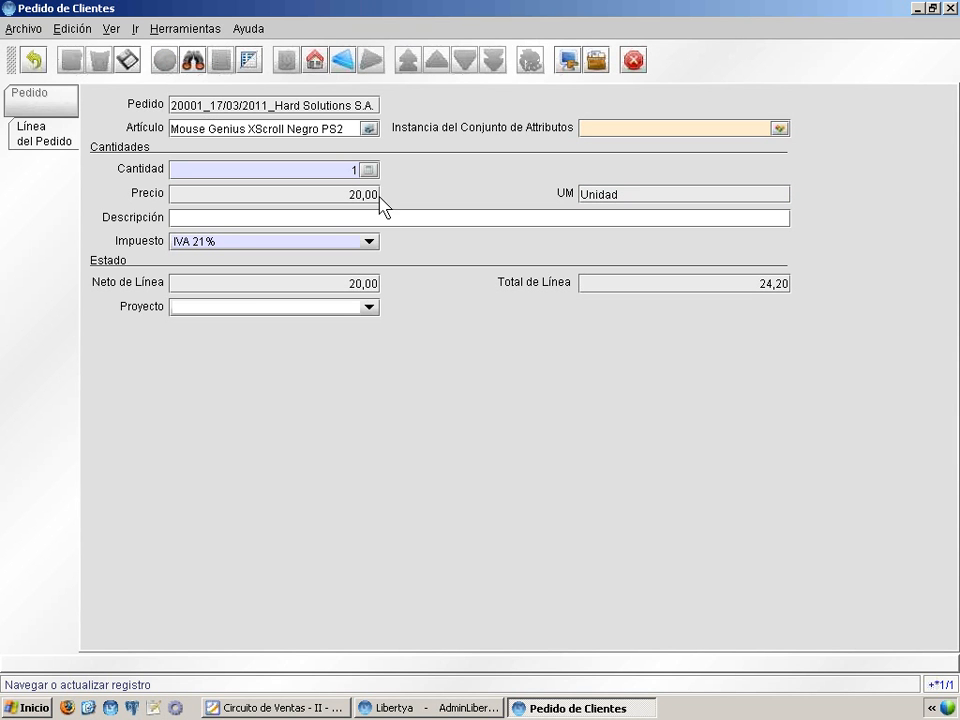
left_click(325, 167)
key("BackSpace")
type("5")
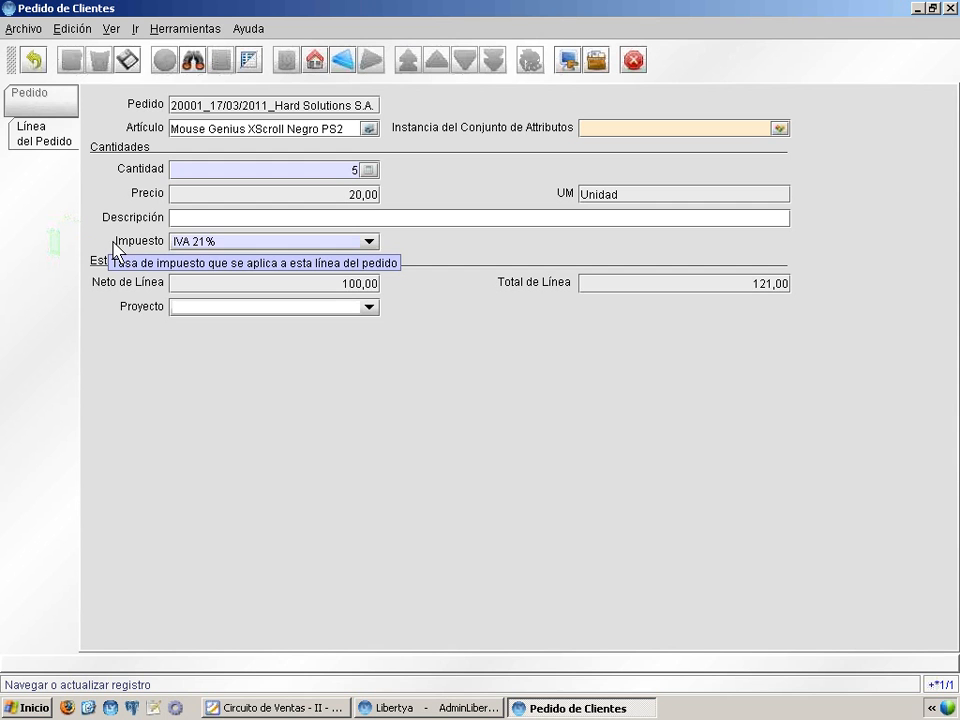
left_click(204, 242)
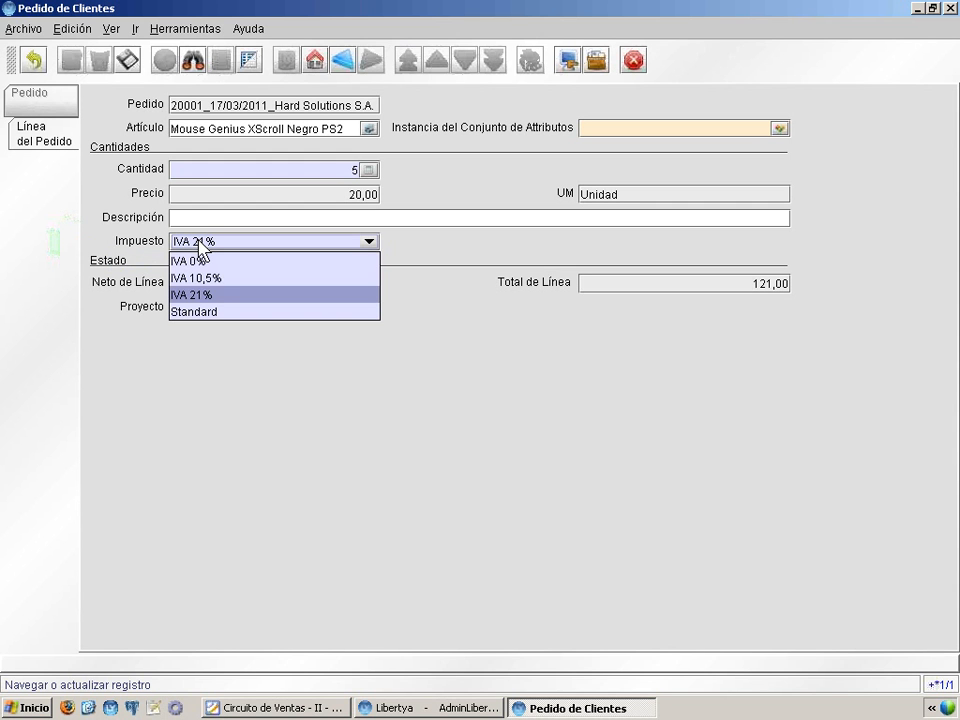
left_click(186, 295)
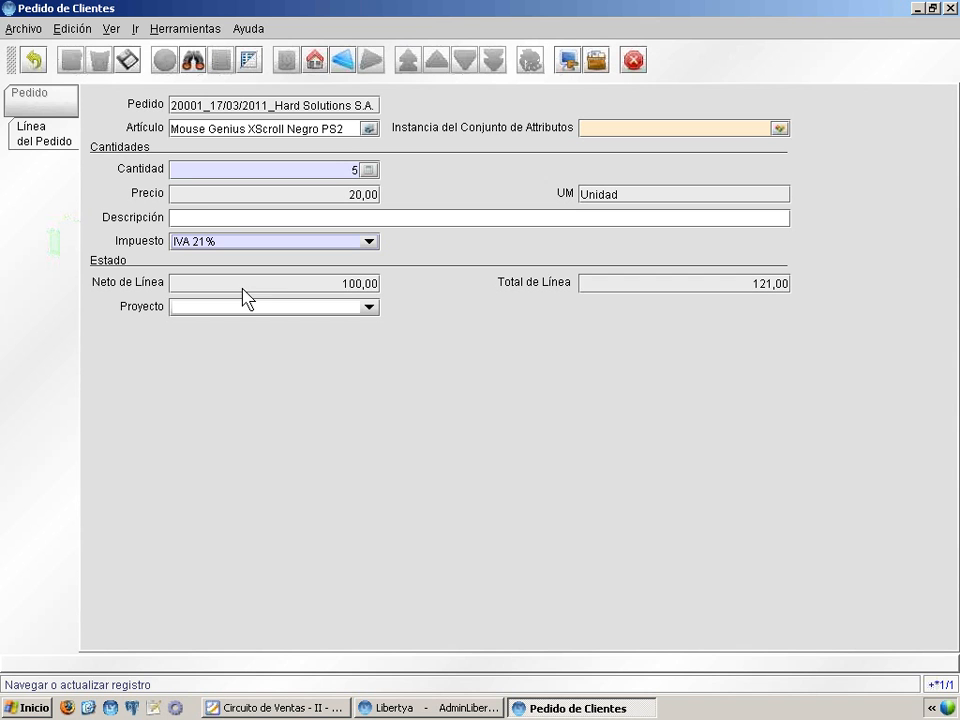
left_click(127, 62)
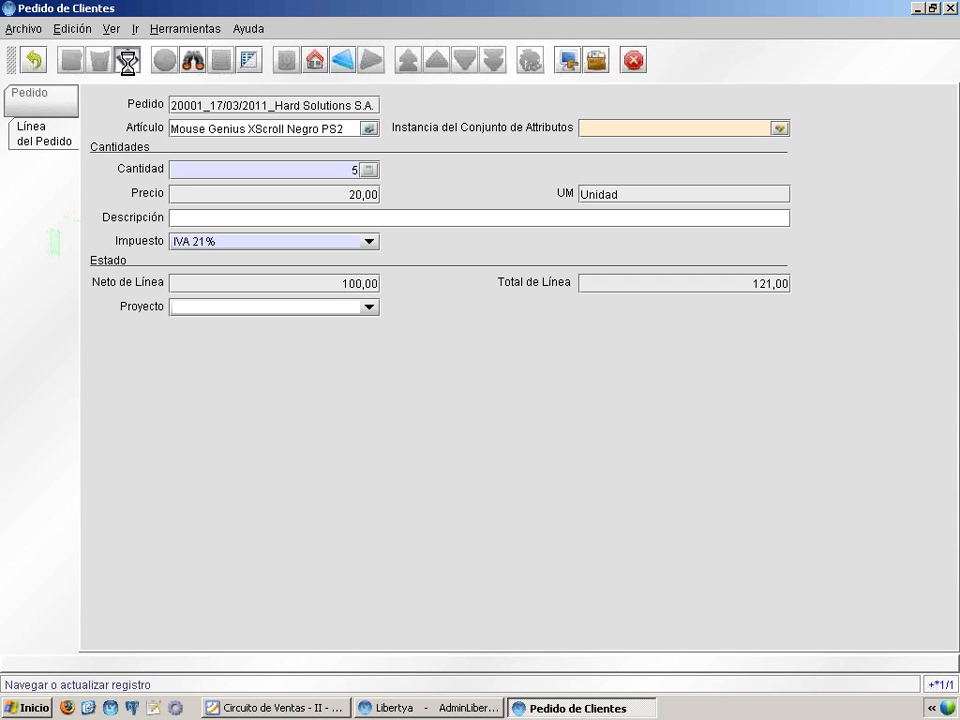
left_click(70, 60)
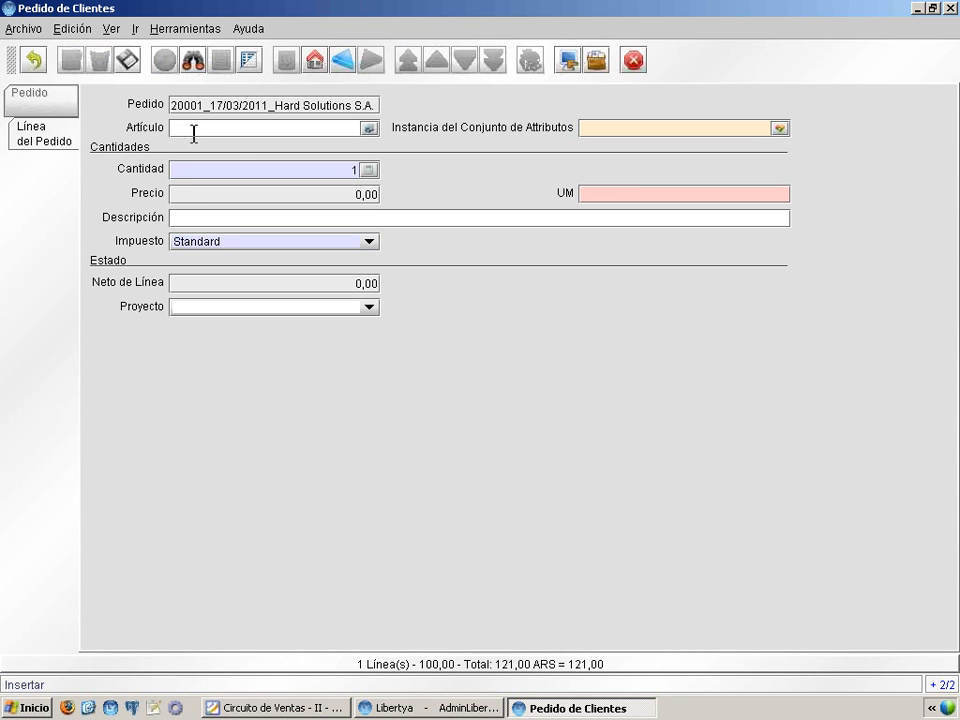
Step: Add one Impresora HP Deskjet D2360 from the product search, save it, and start another line
key("Return")
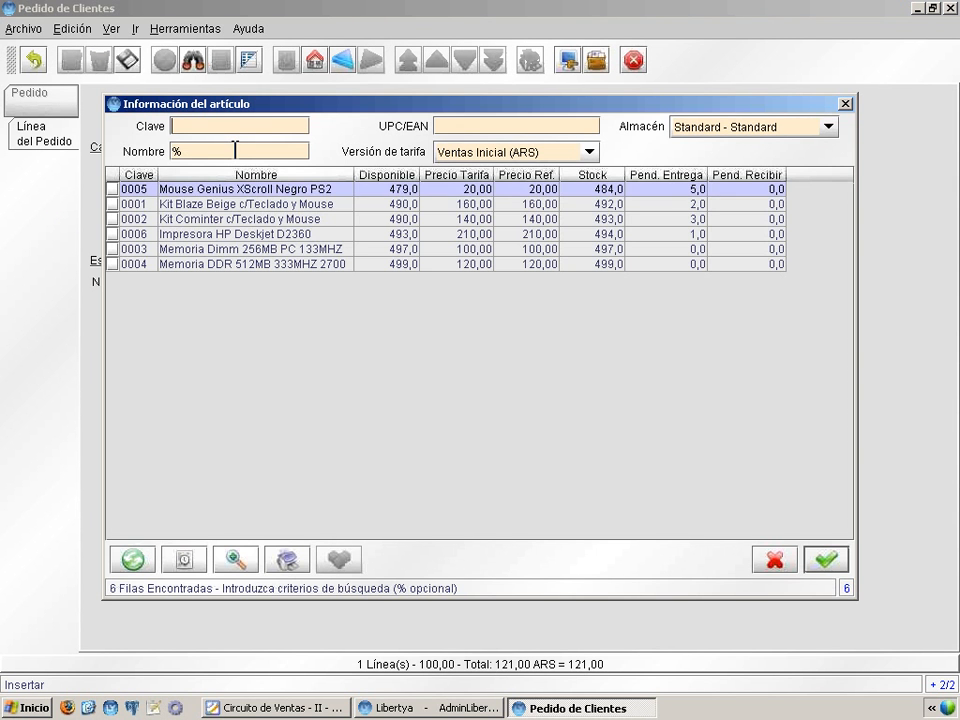
key("Down")
key("Down")
key("Down")
key("Return")
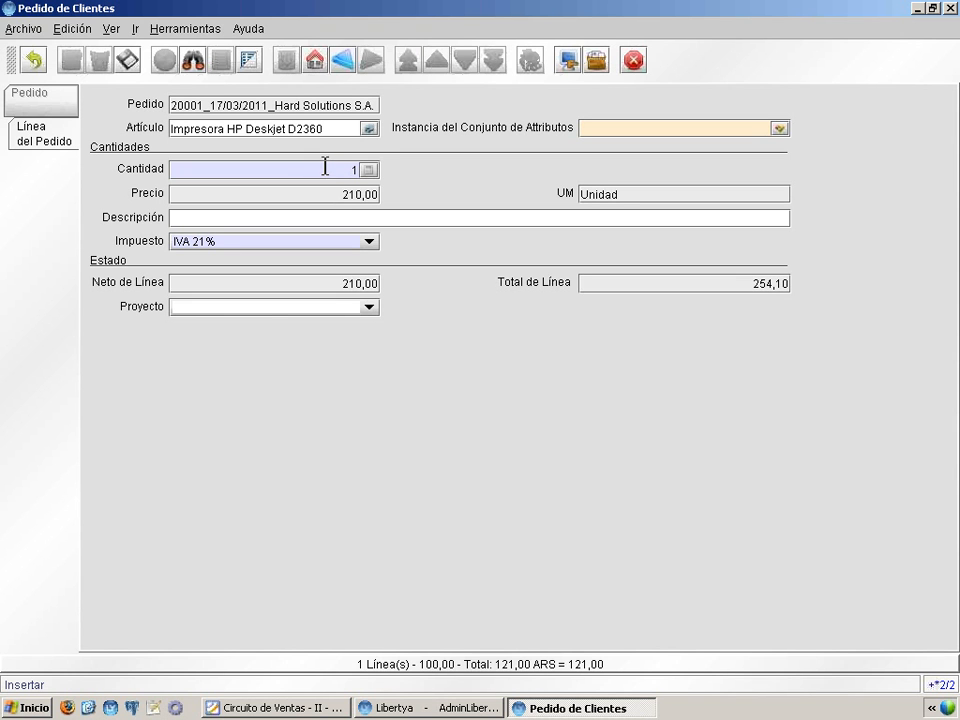
left_click(130, 60)
left_click(71, 62)
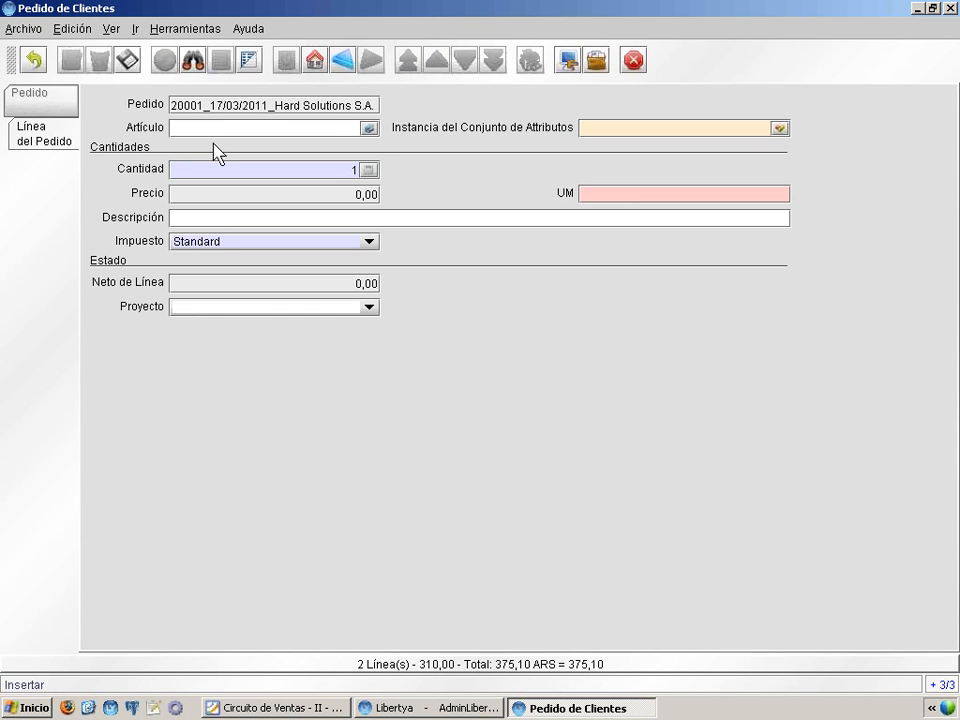
Step: Search products by name %Kit Blaze% and choose Kit Blaze Beige c/Teclado y Mouse for line three
type("Kit Blaze")
key("Return")
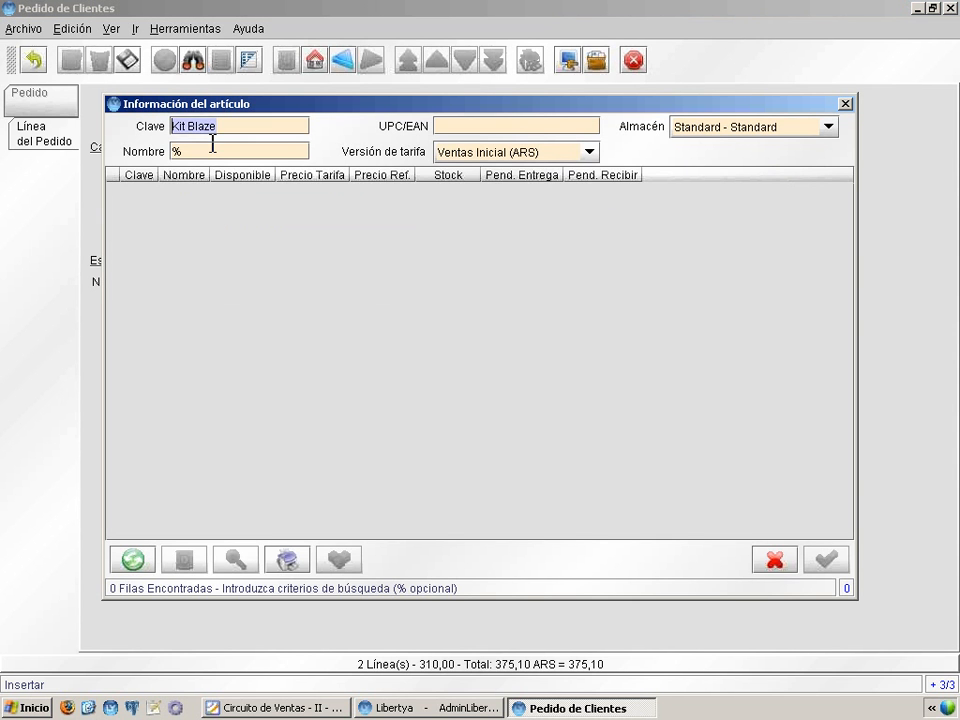
key("BackSpace")
key("Tab")
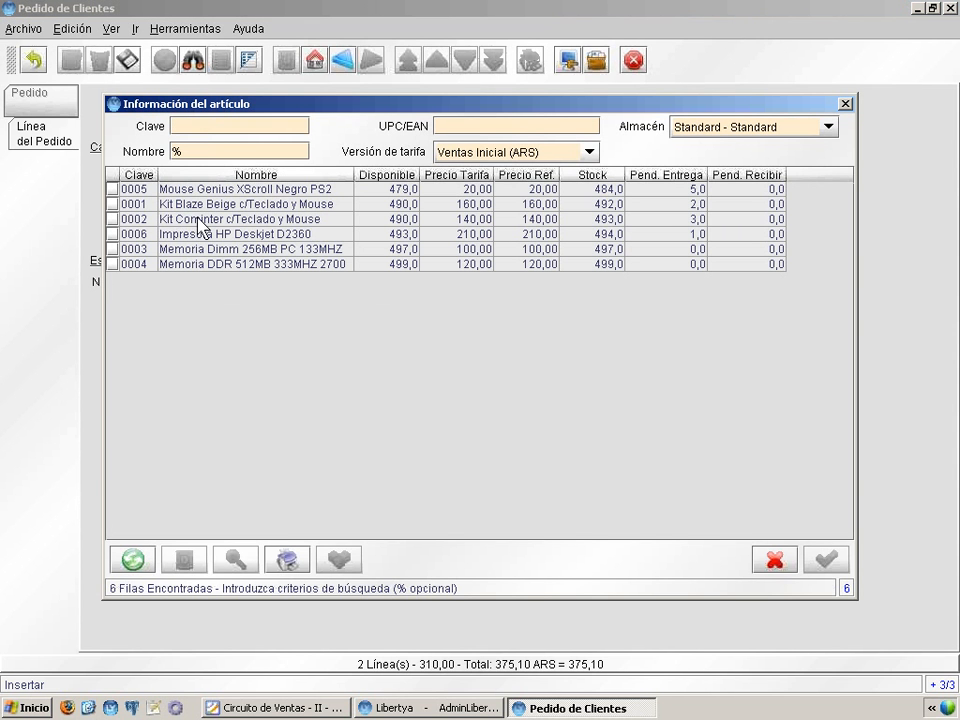
left_click(199, 148)
type("Kit Blaze%")
key("Return")
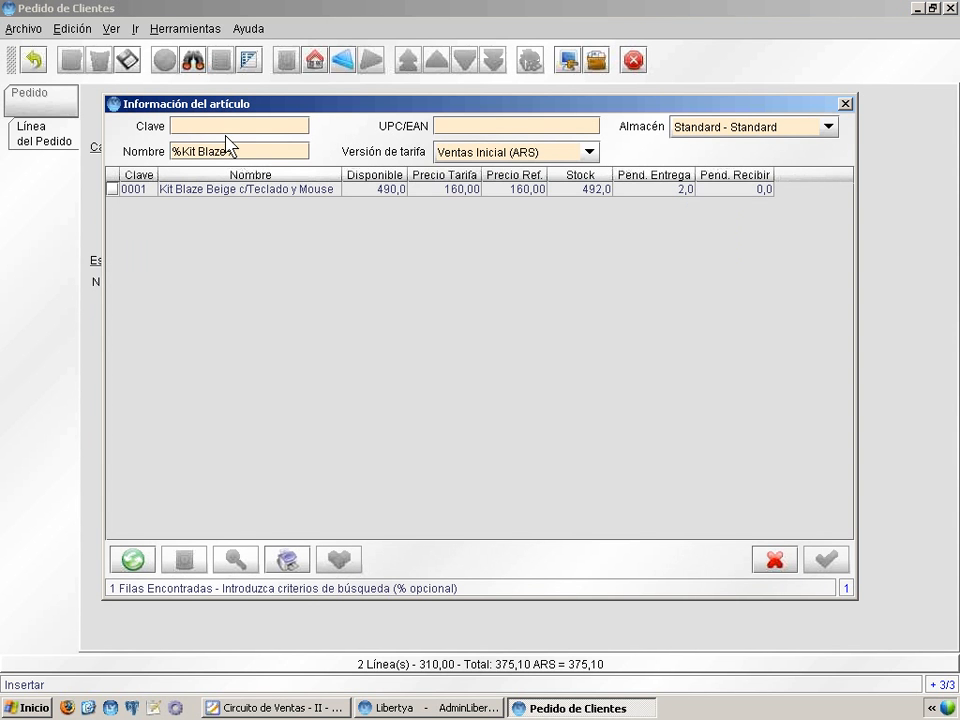
double_click(293, 190)
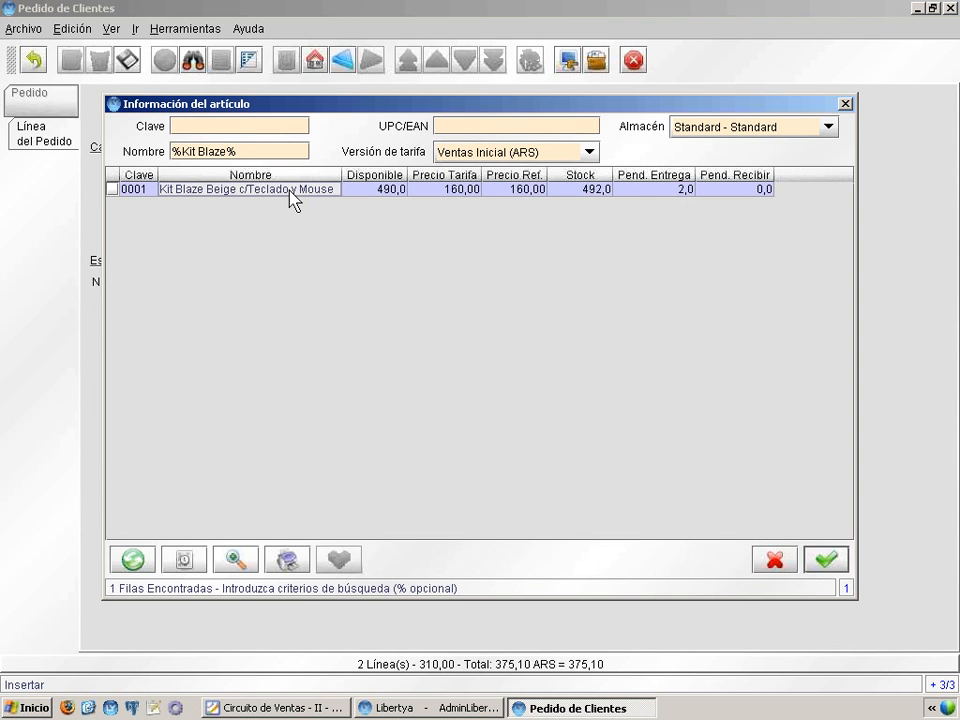
Step: Set the line quantity to 2 and save it, bringing the quote total to 728,70
left_click(303, 171)
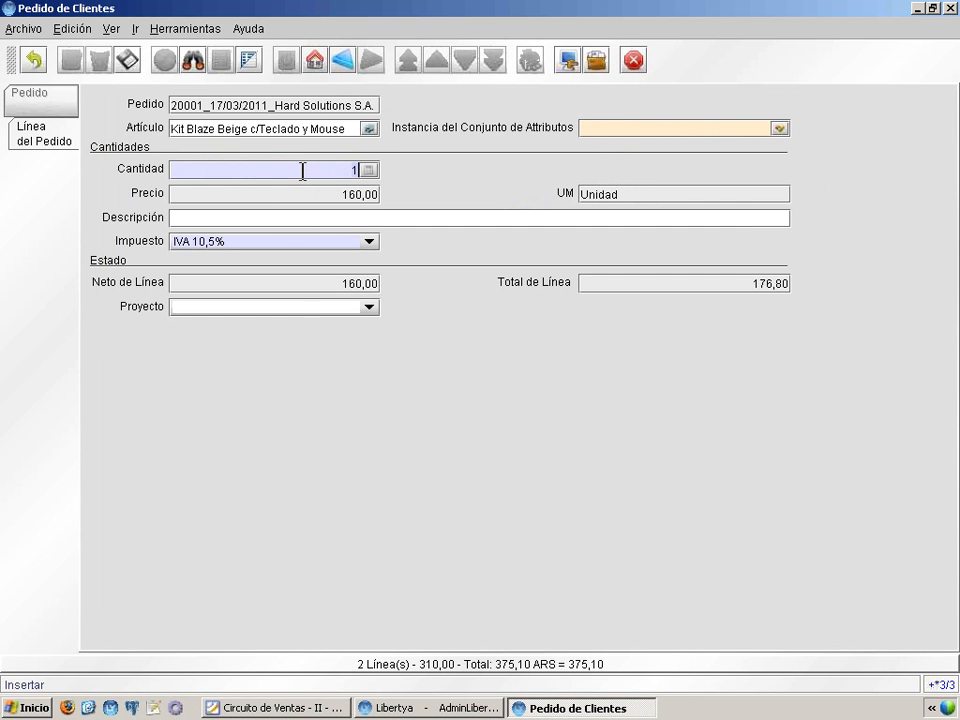
key("BackSpace")
type("2")
left_click(124, 57)
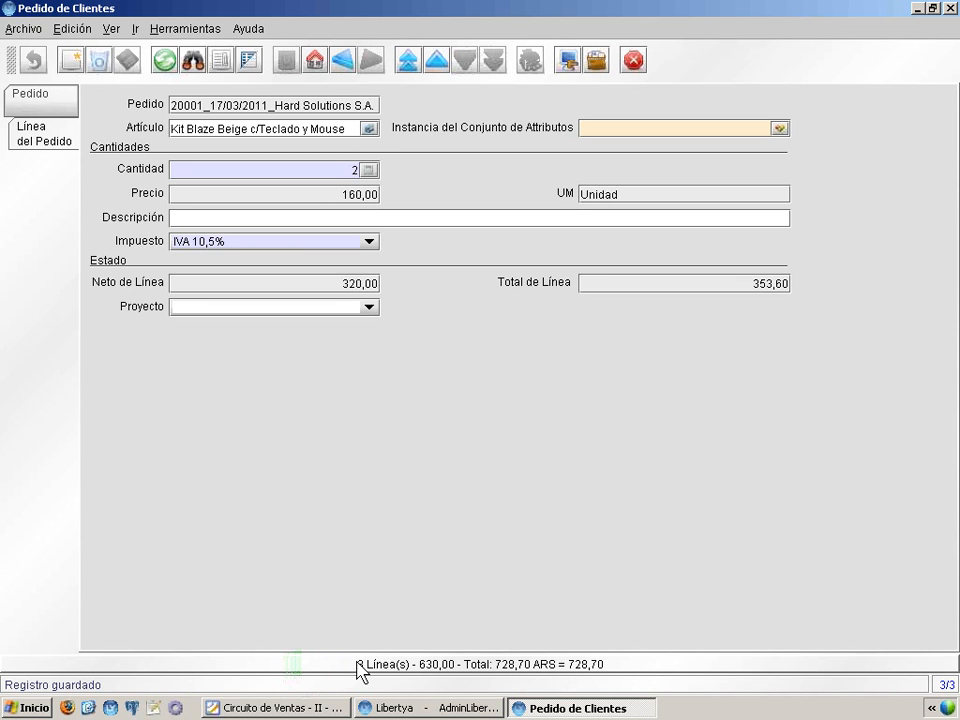
left_click(300, 707)
Step: Advance to the Pedido tab slide, close the presentation, and show quote 20001's header with total 728,70
left_click(347, 510)
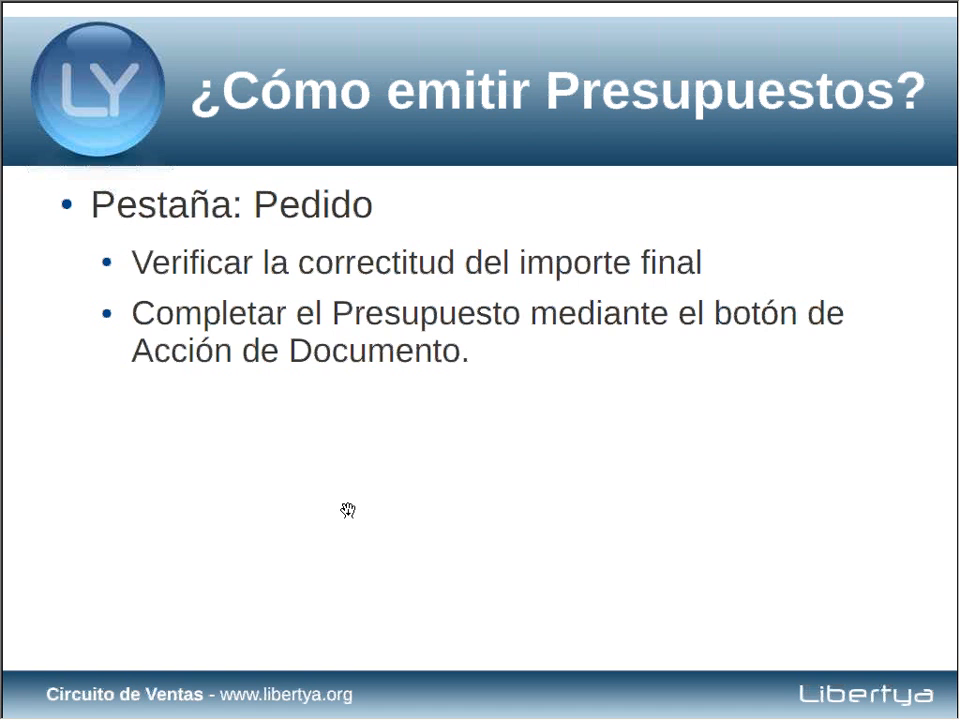
key("alt+space")
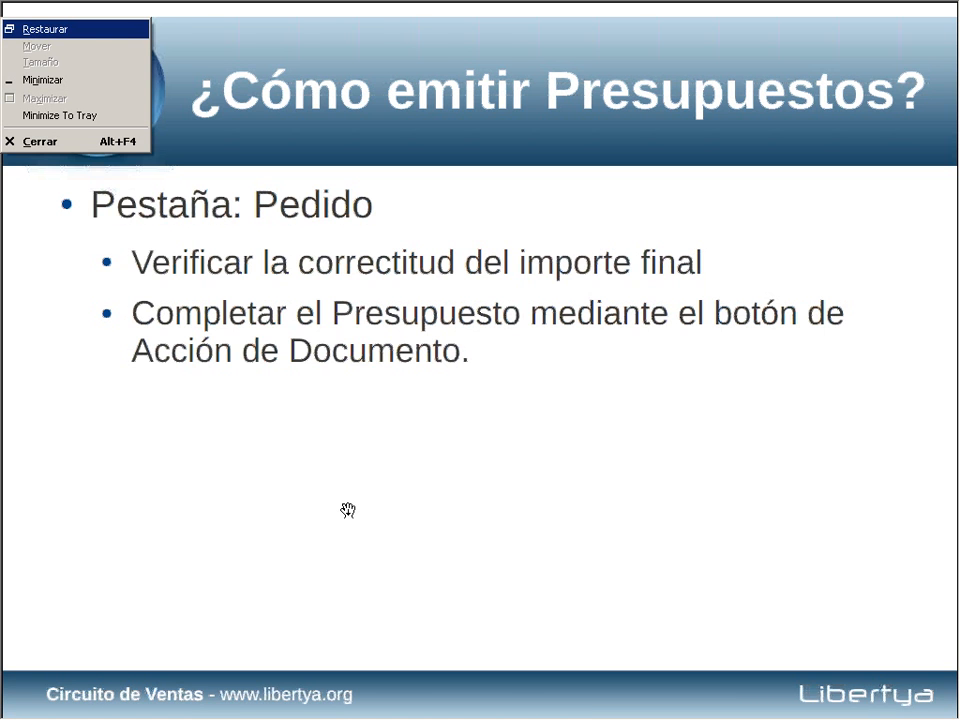
key("n")
left_click(28, 95)
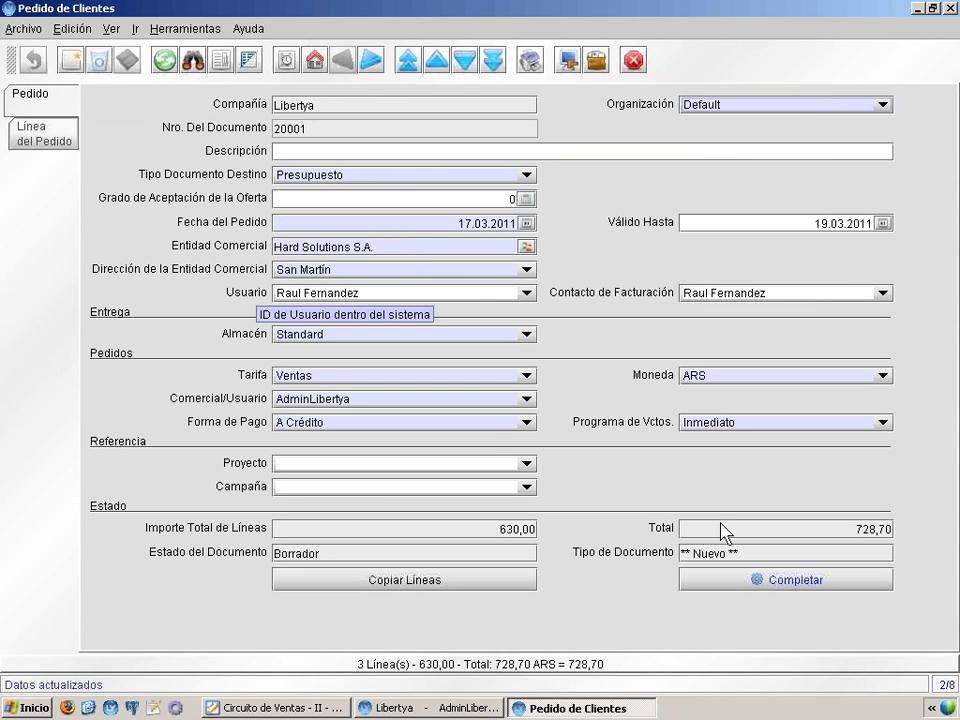
Step: Run the Completar document action on quote 20001 so its status becomes Completo
left_click(746, 586)
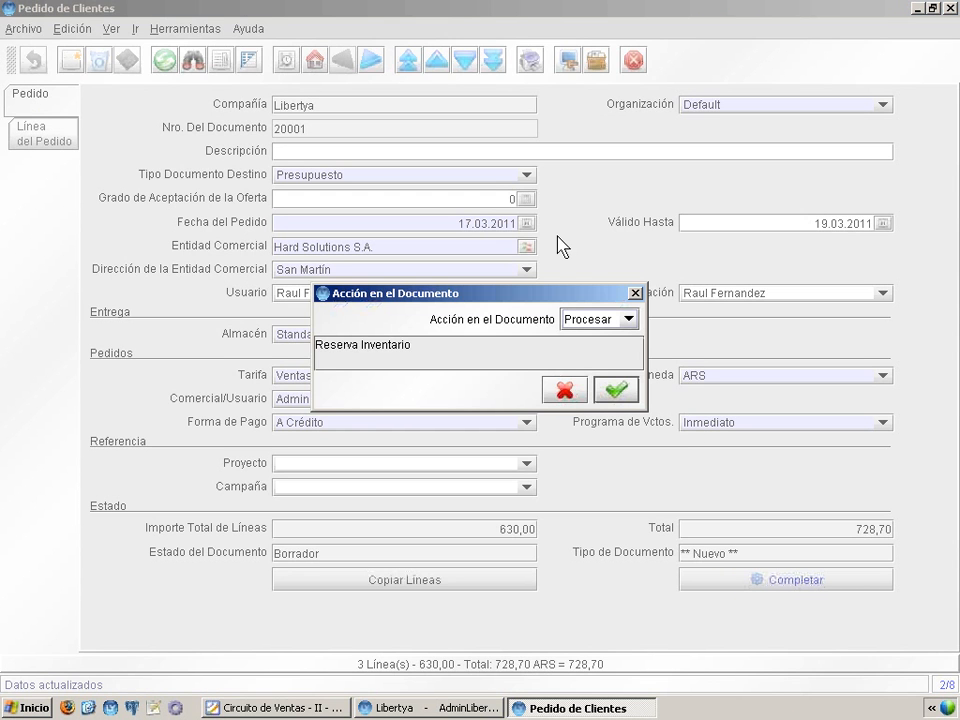
left_click(596, 321)
left_click(603, 341)
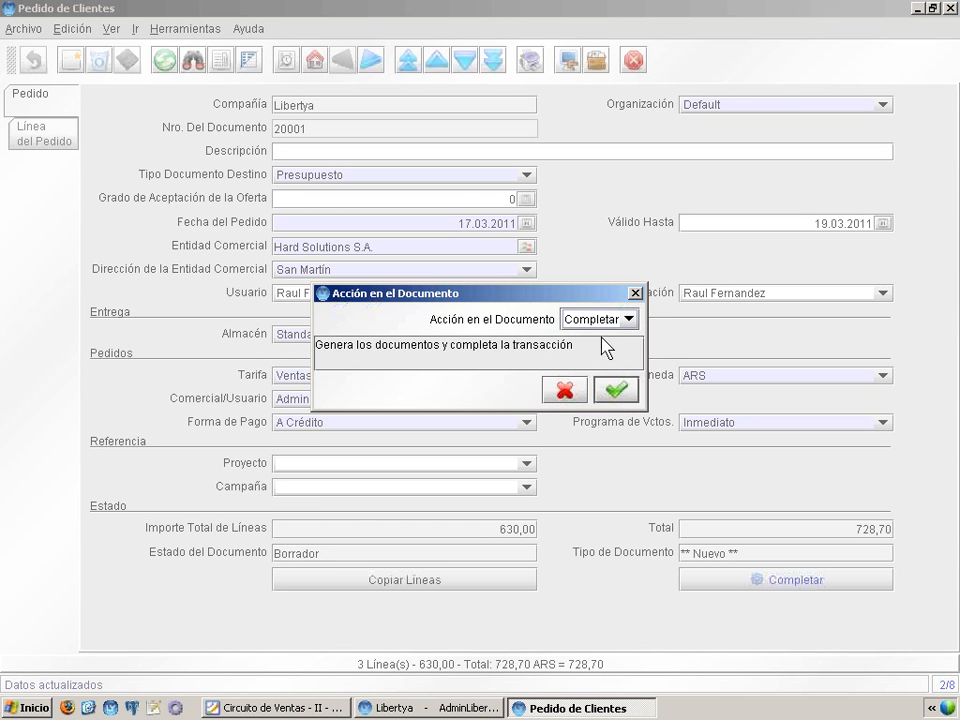
left_click(615, 391)
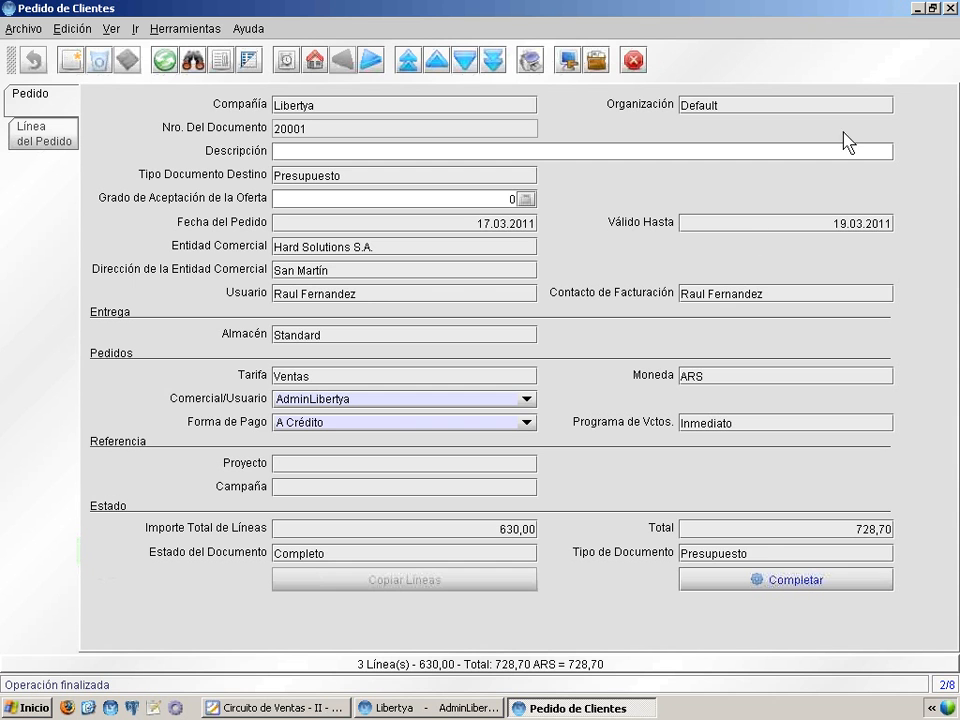
left_click(267, 708)
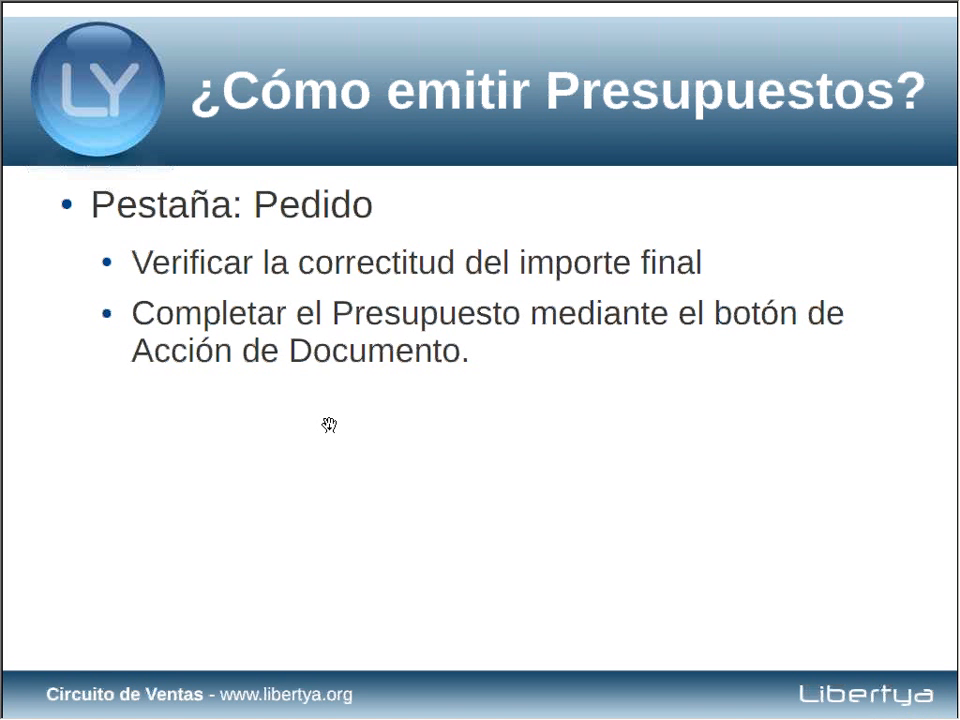
Step: Advance past the Temario del Curso slide to 'Emisión de Pedido a partir de Presupuesto'
left_click(329, 425)
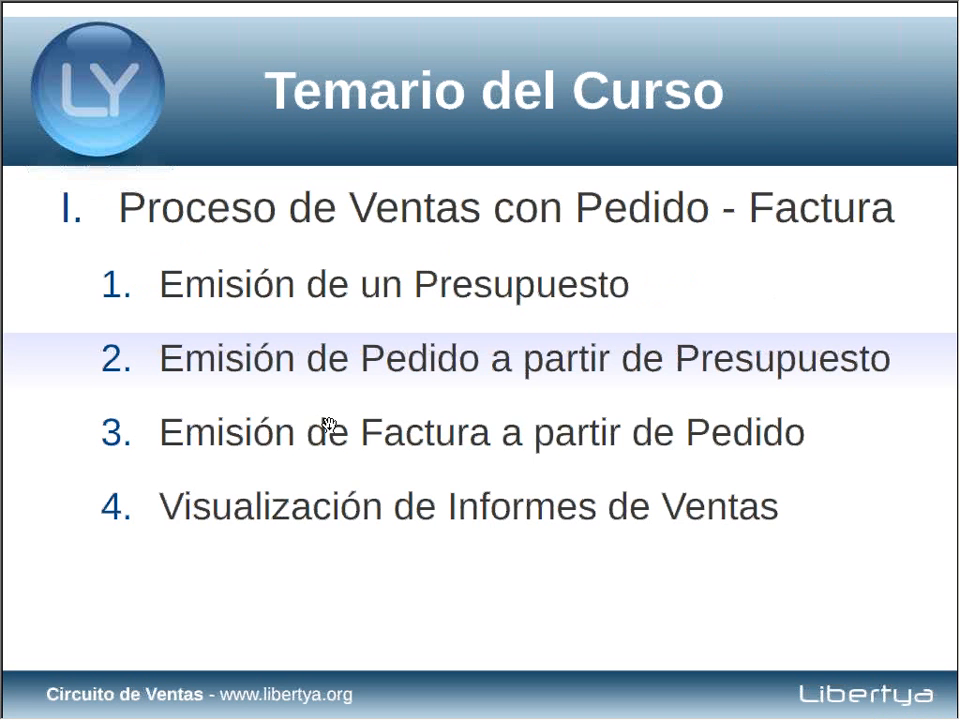
left_click(820, 611)
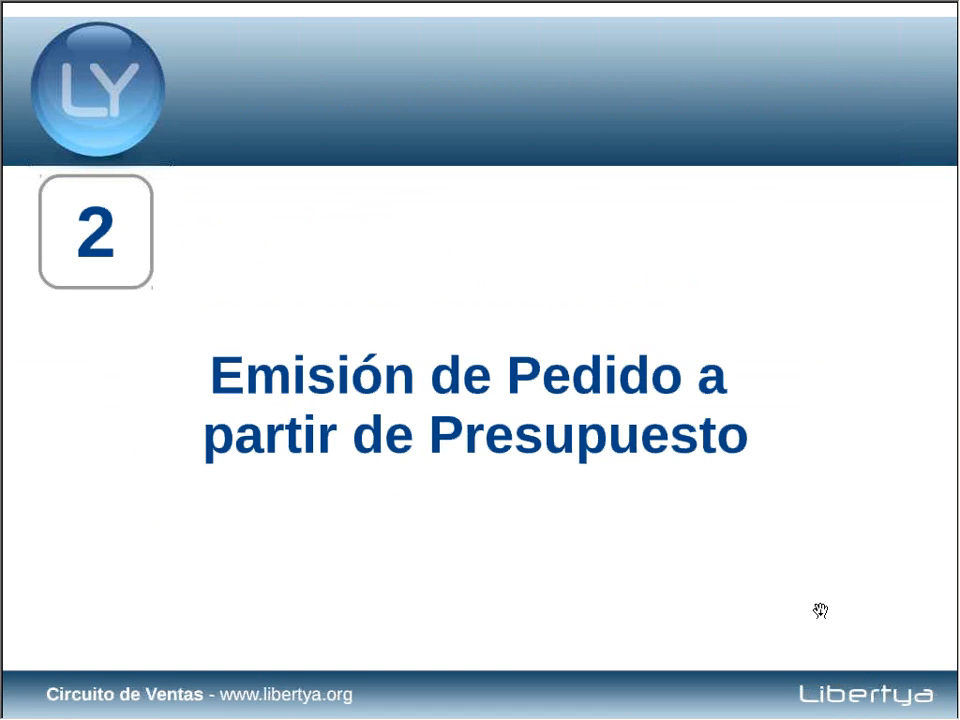
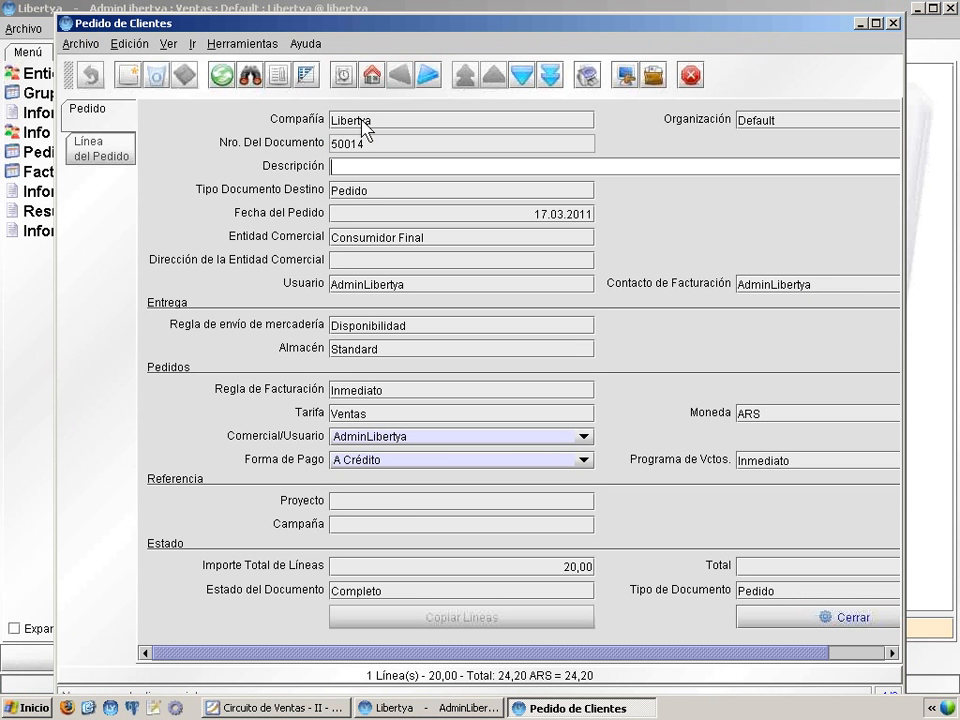
Step: Start a new Pedido-type order for business partner Hard Solutions S.A
left_click(129, 73)
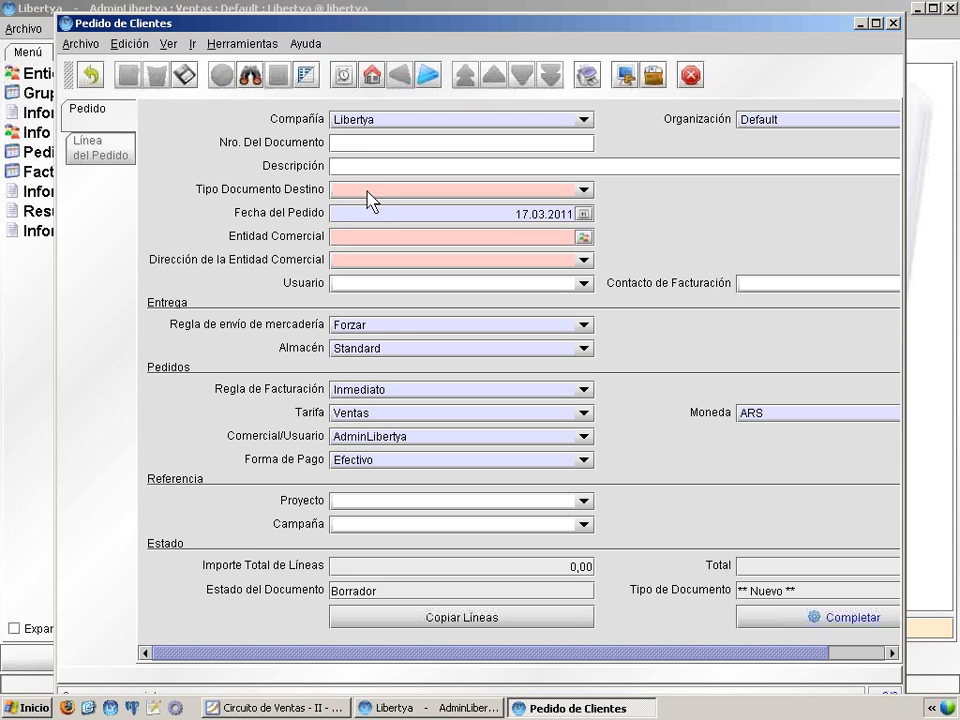
left_click(387, 190)
left_click(379, 209)
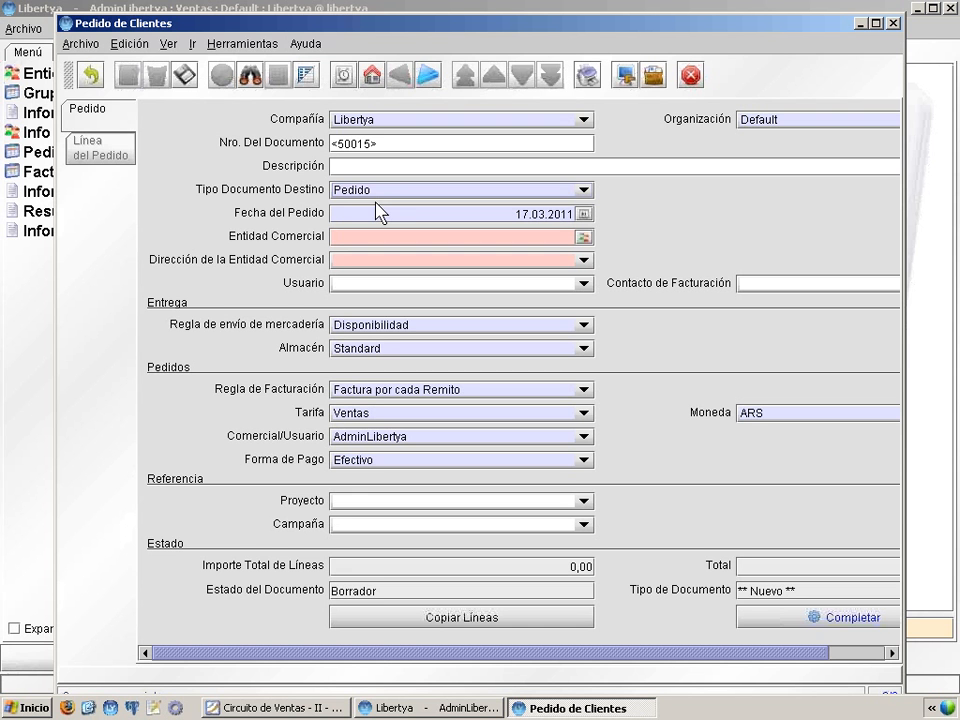
left_click(424, 237)
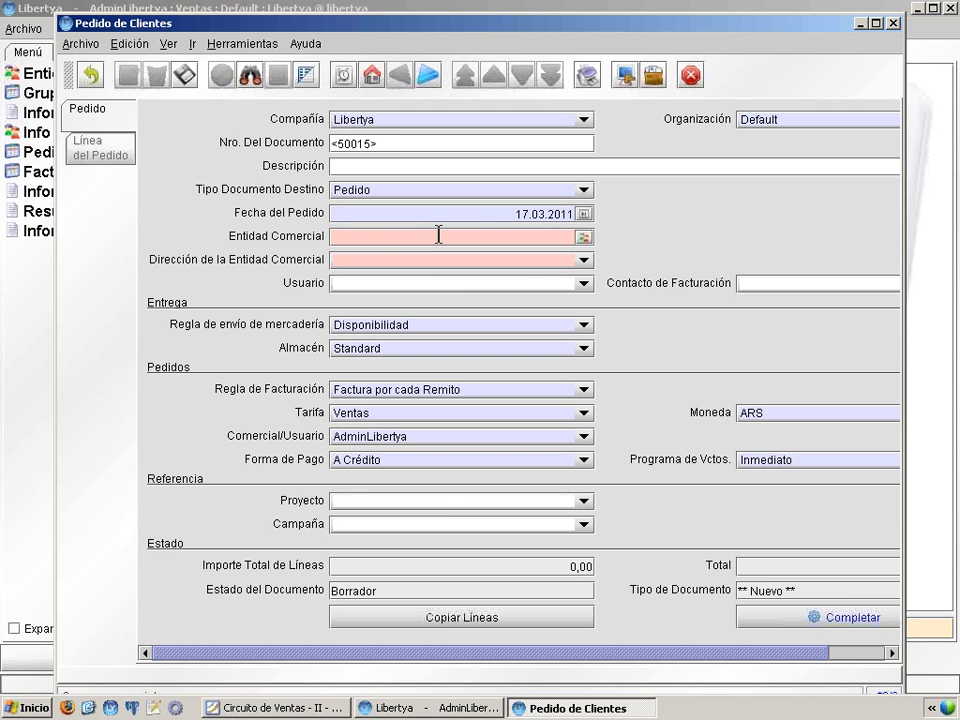
type("hard")
key("Tab")
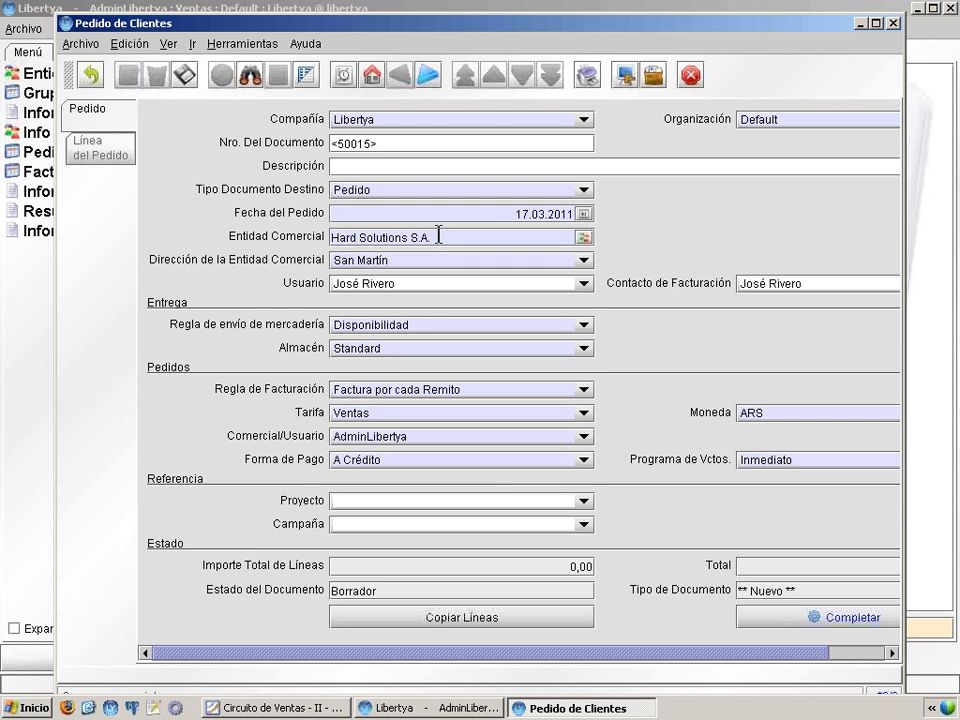
Step: Switch the order's user and billing contact to the other contact and save draft order 50015
left_click(424, 290)
left_click(424, 290)
left_click(424, 290)
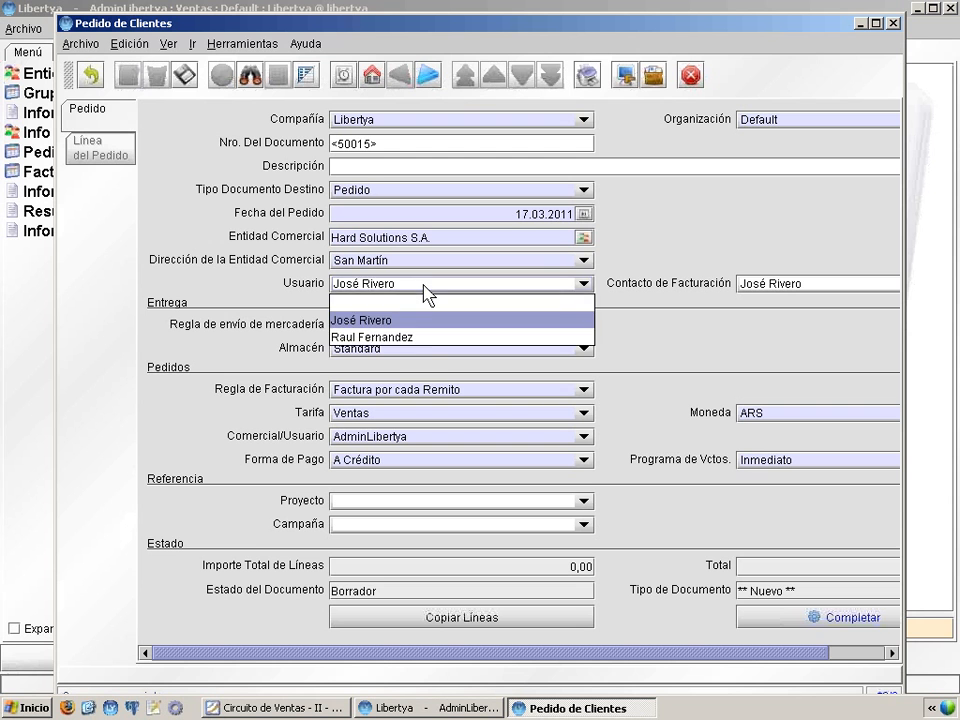
left_click(426, 336)
left_click(812, 290)
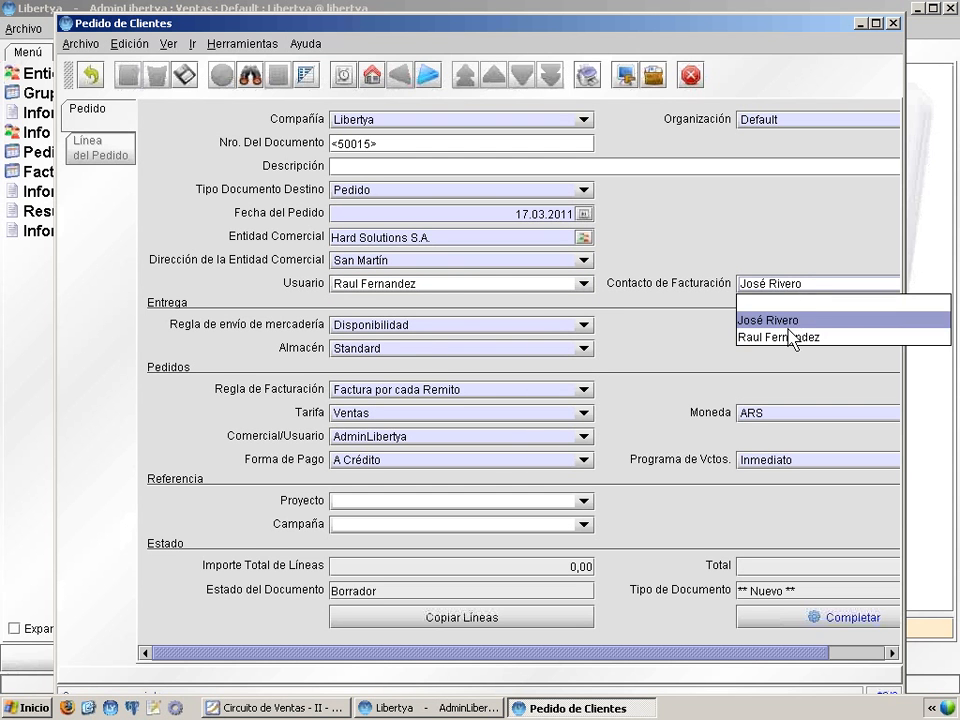
left_click(791, 336)
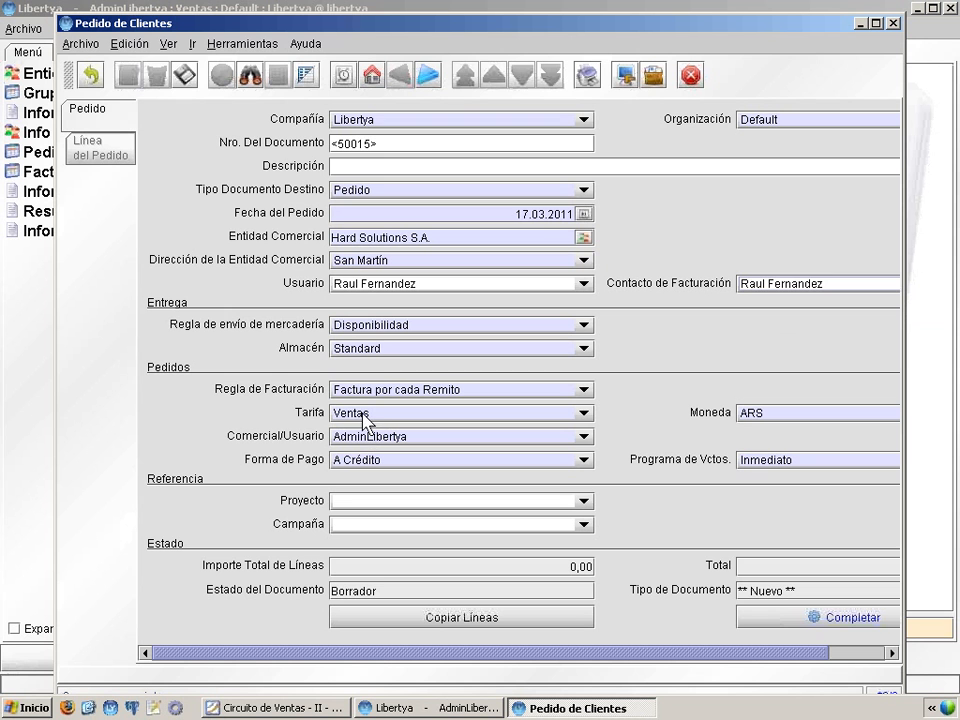
left_click(183, 75)
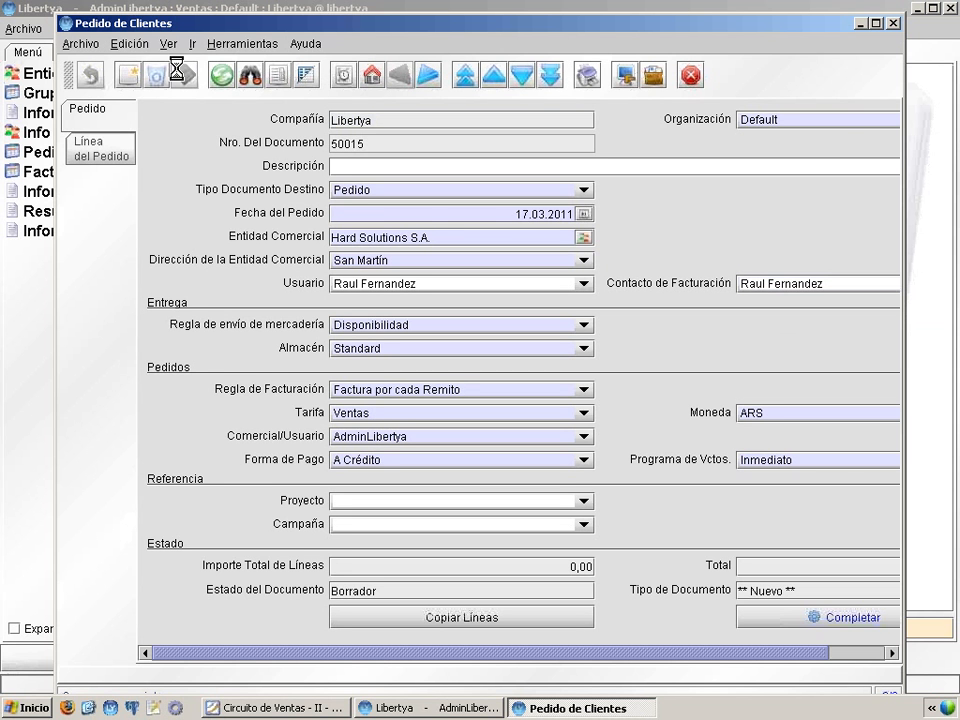
Step: Maximize the order window and launch Copiar Líneas from another order
left_click(875, 22)
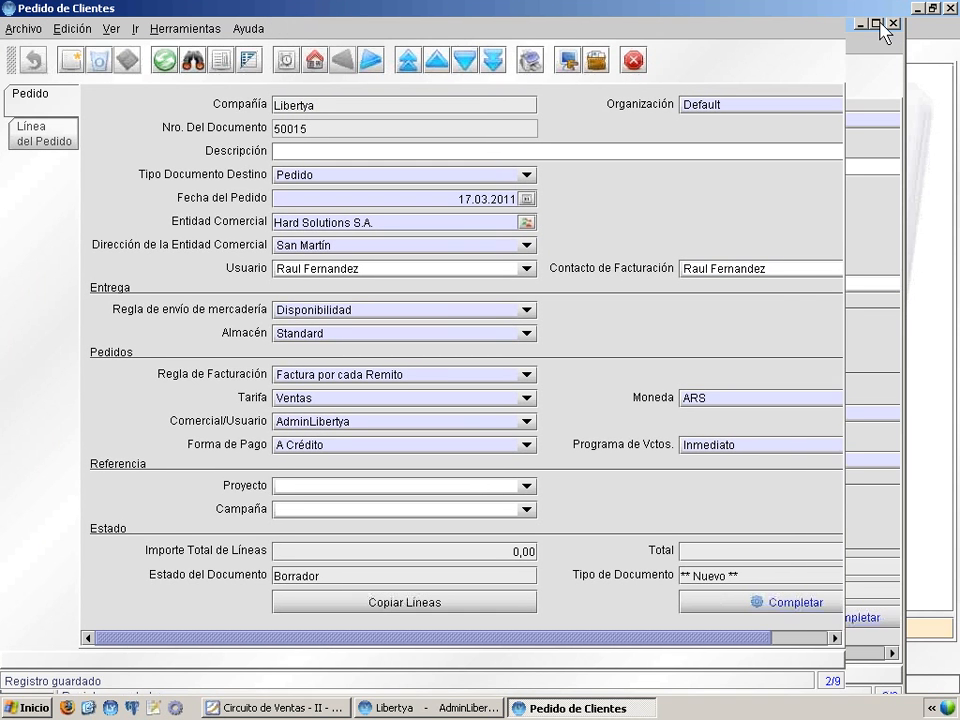
left_click(414, 606)
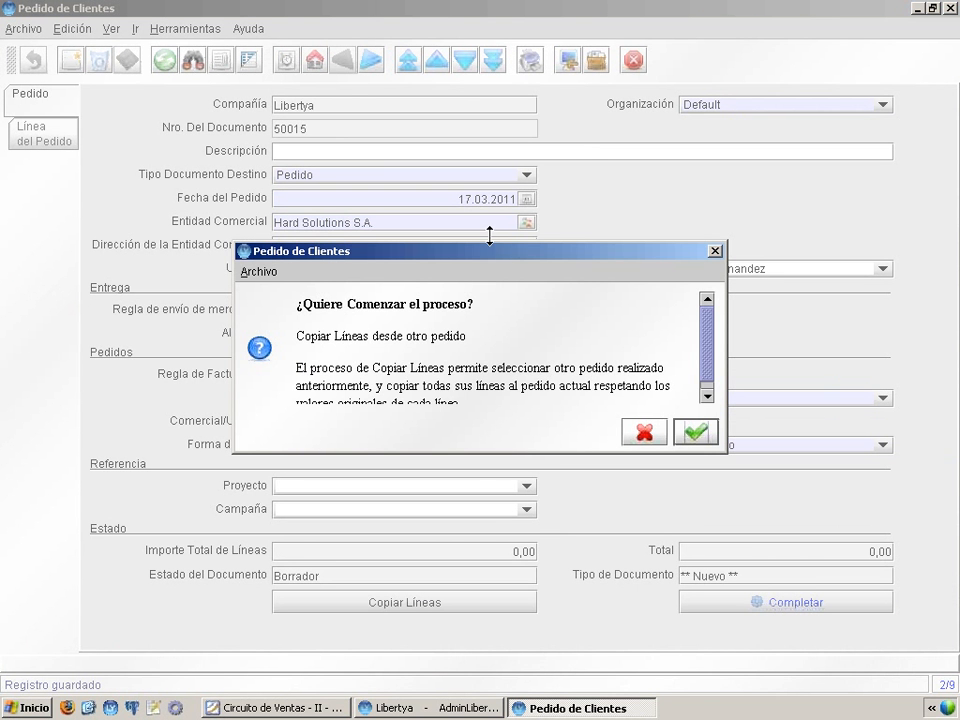
left_click_drag(491, 240, 491, 216)
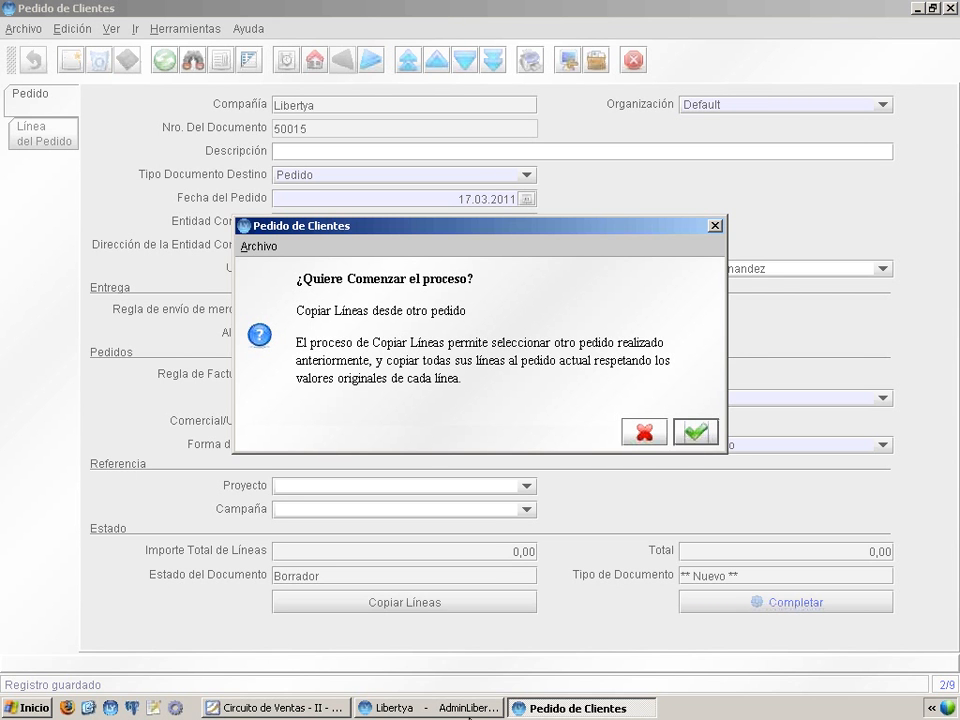
left_click(300, 709)
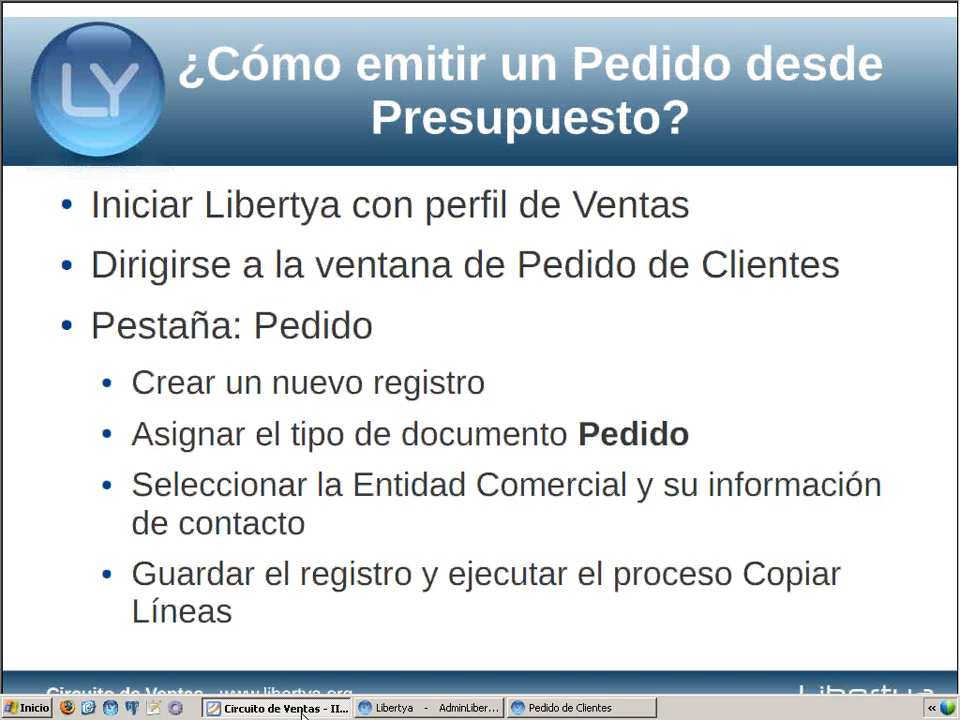
left_click(334, 555)
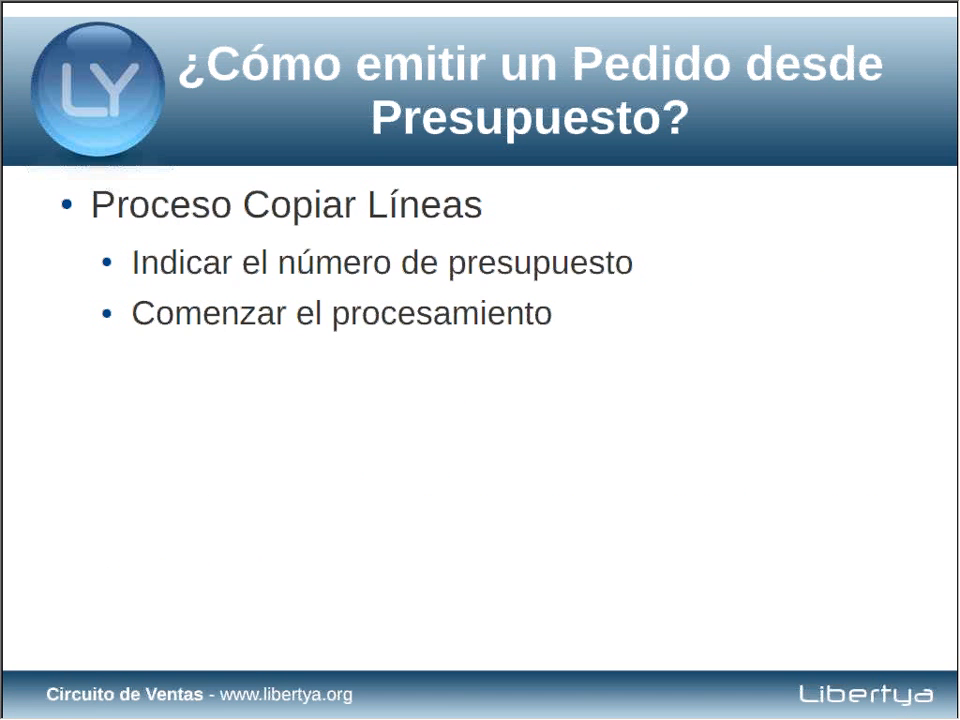
key("alt+space")
key("n")
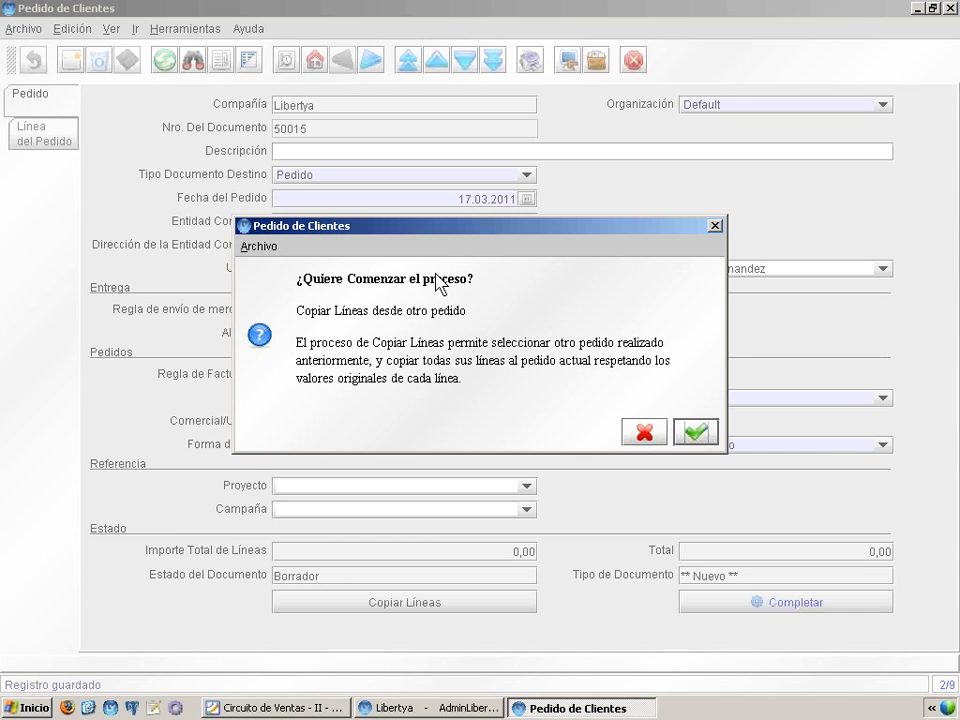
Step: Copy the three lines of order 20001 into order 50015, giving lines 630,00 and total 728,70
left_click(700, 437)
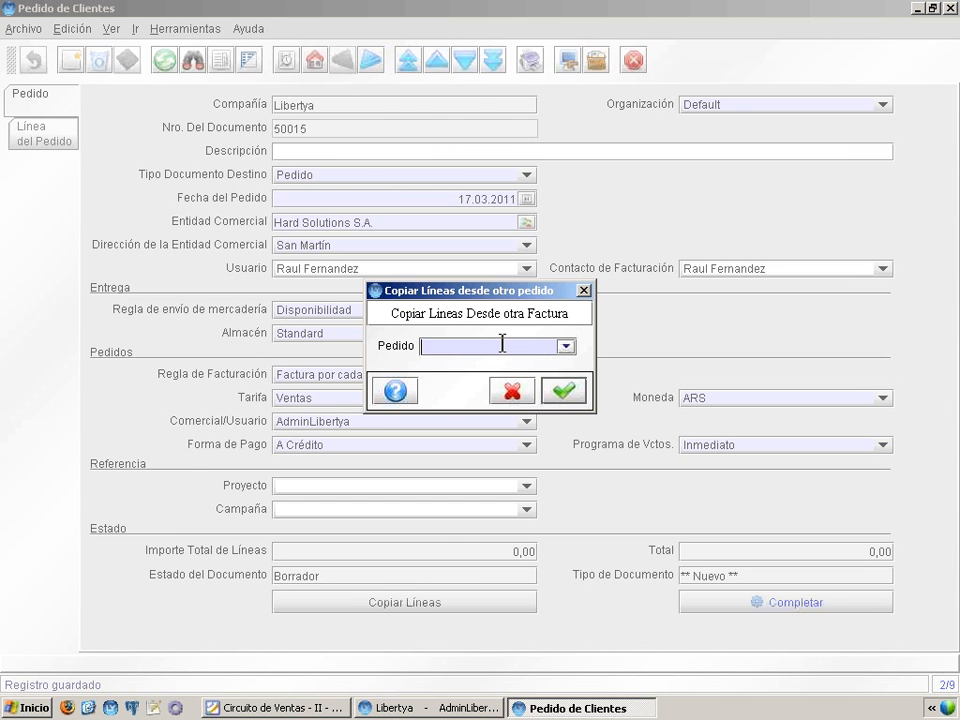
double_click(502, 343)
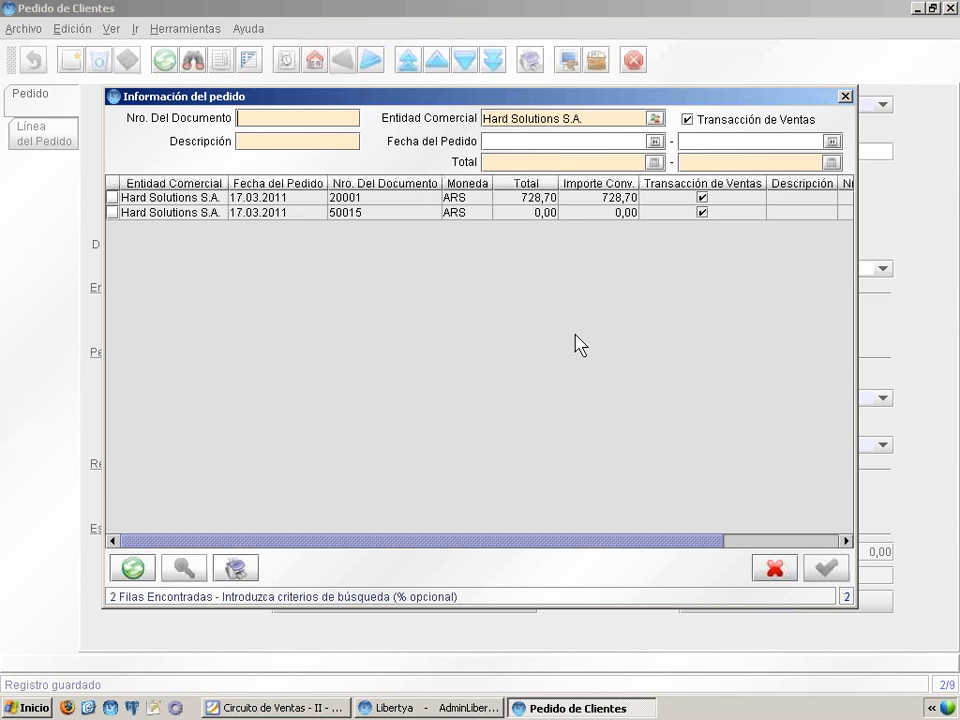
left_click(401, 198)
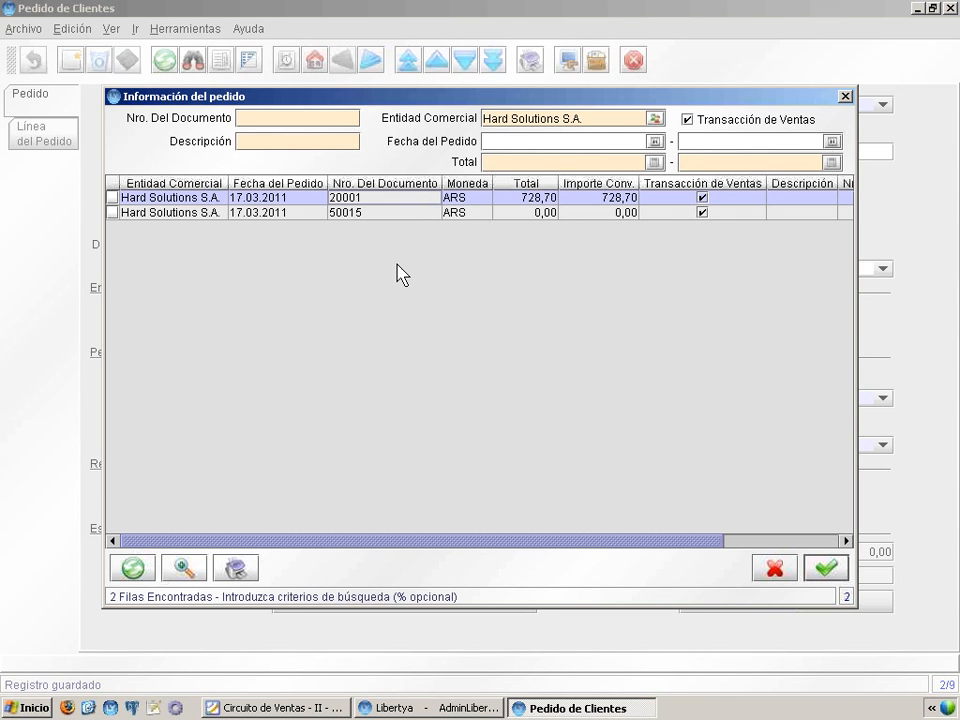
double_click(341, 199)
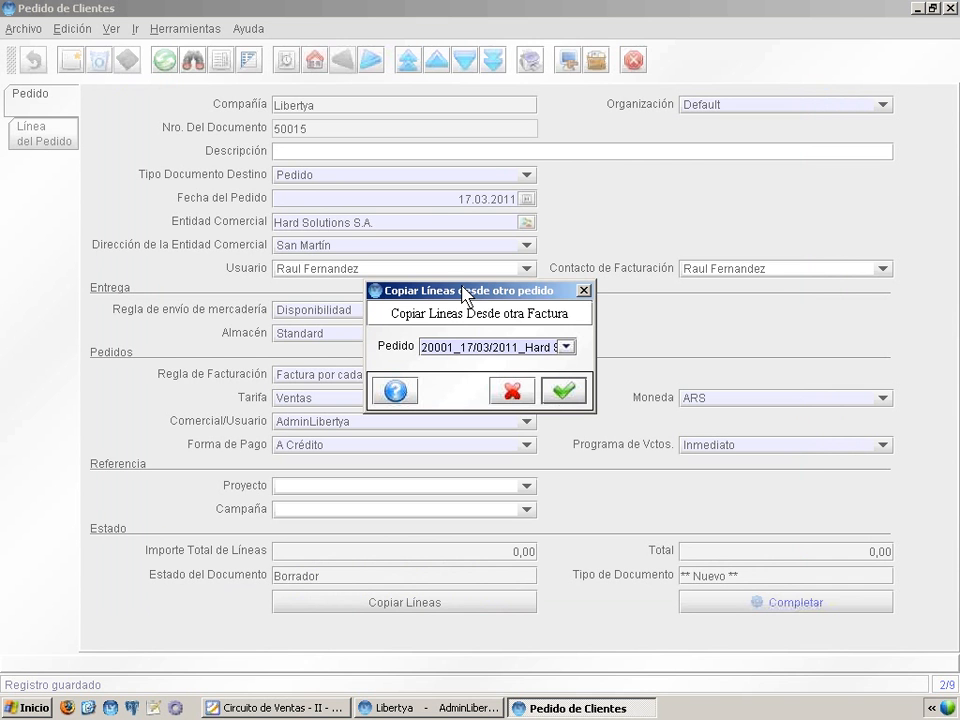
left_click(562, 392)
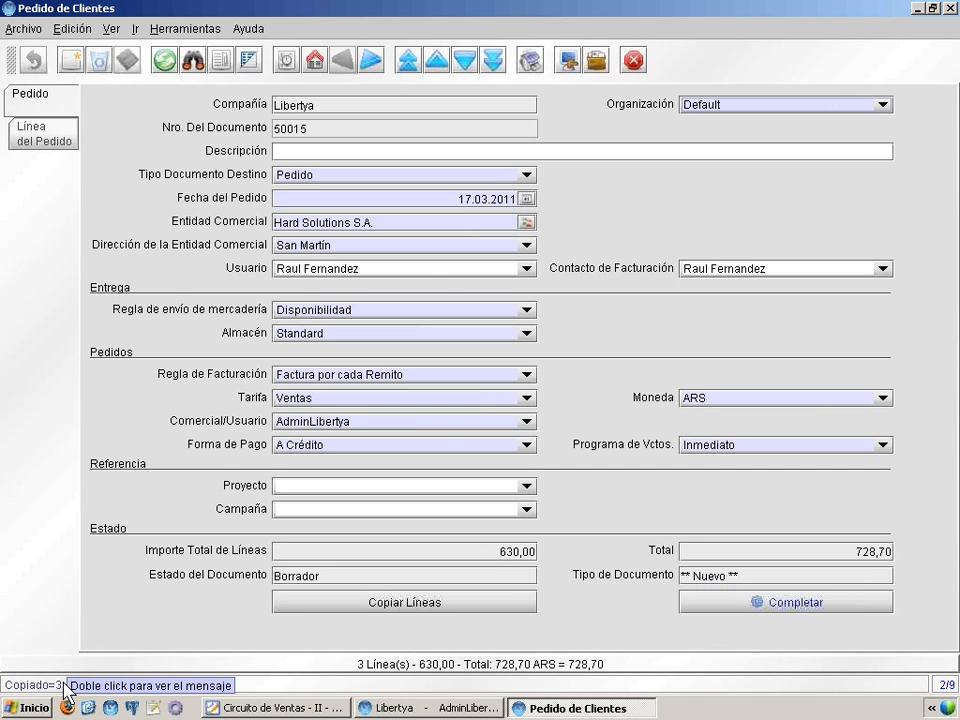
left_click(276, 712)
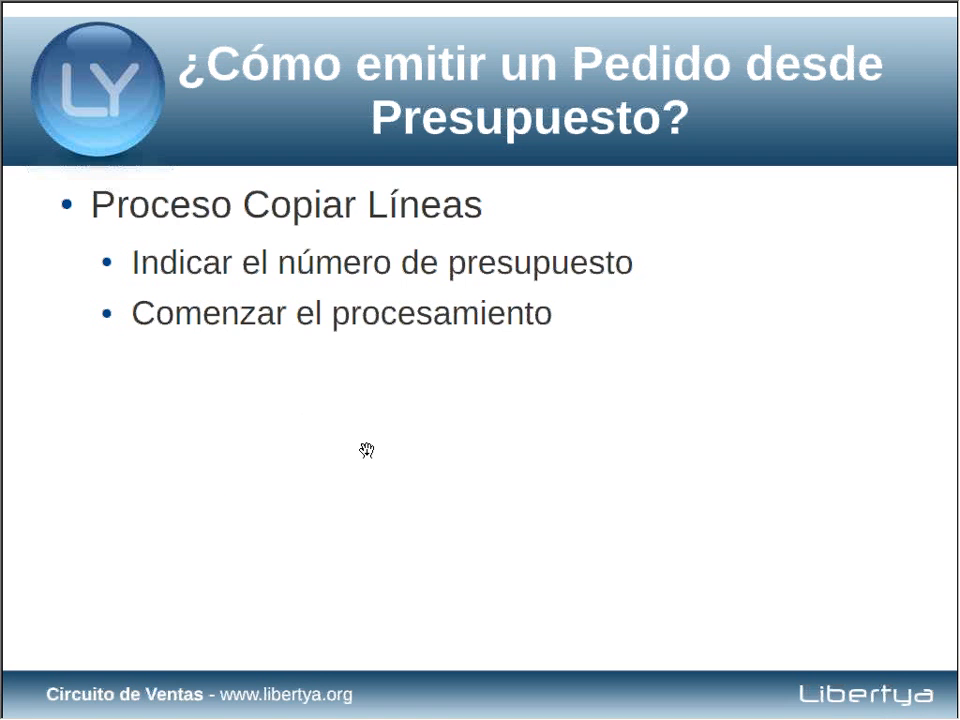
left_click(367, 450)
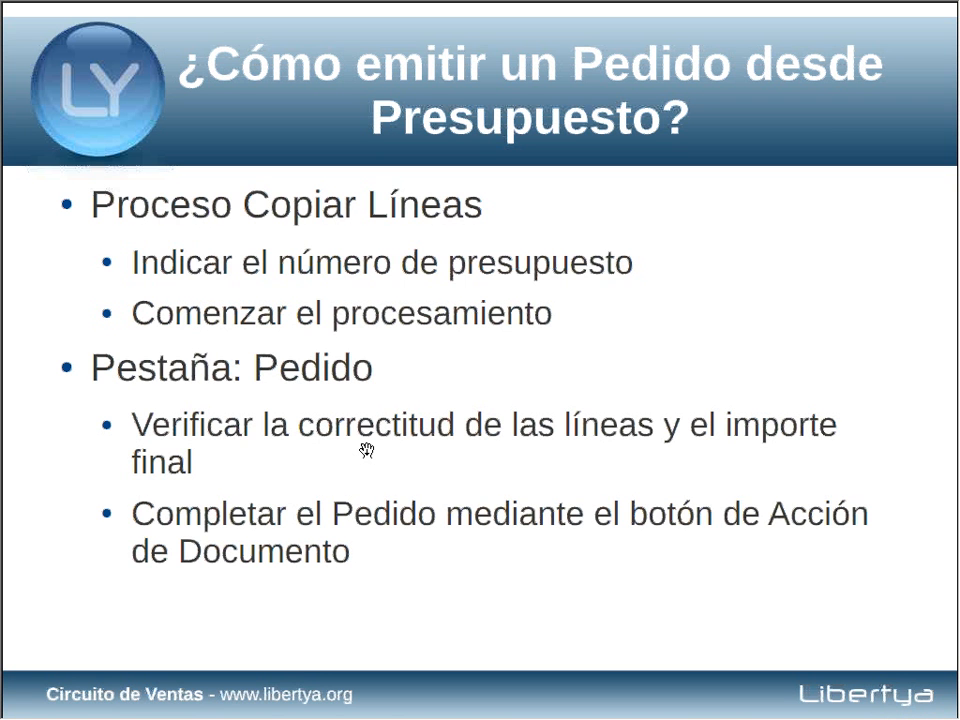
key("alt+space")
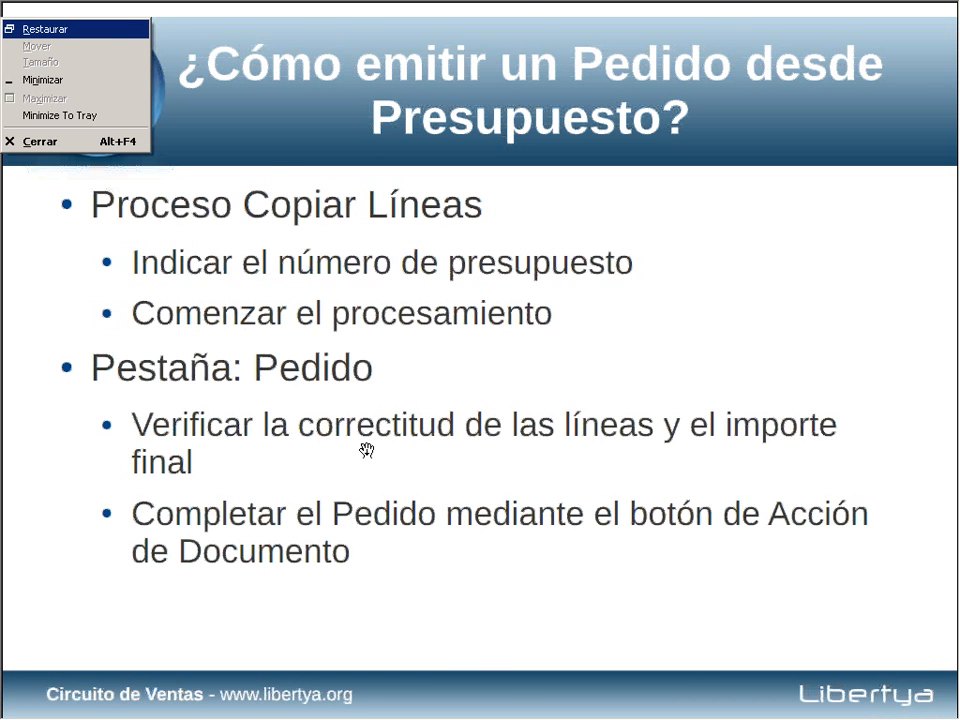
key("n")
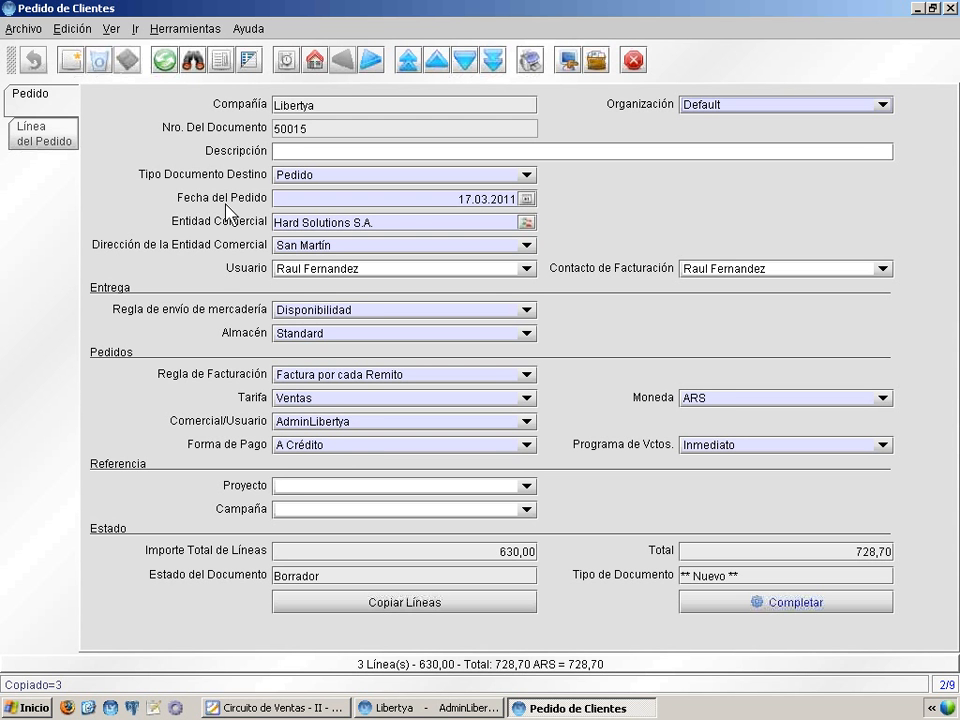
left_click(54, 138)
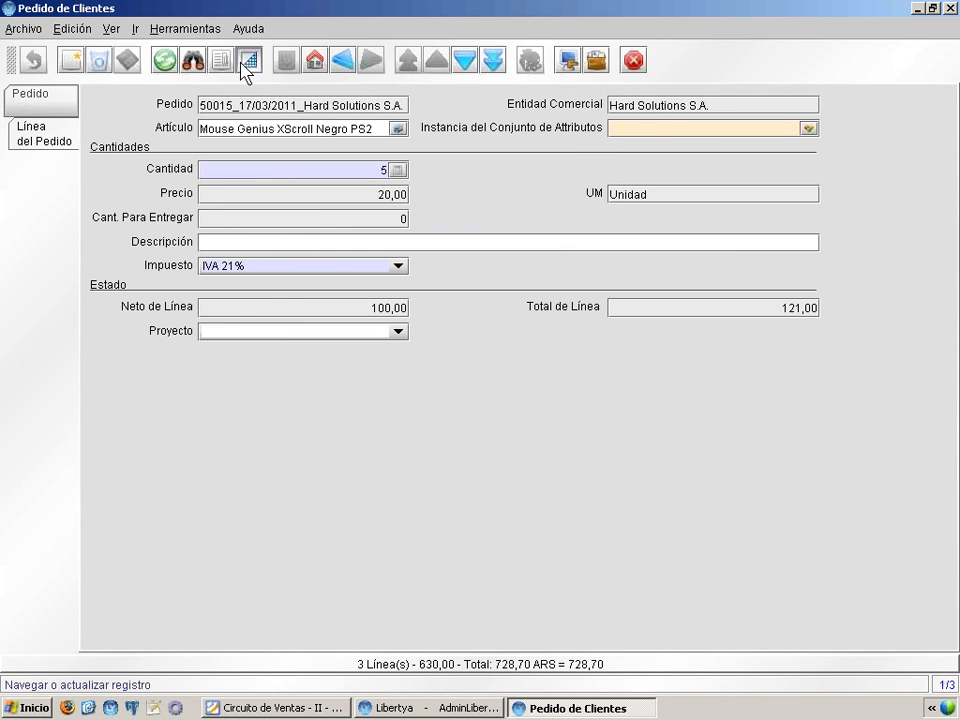
left_click(247, 62)
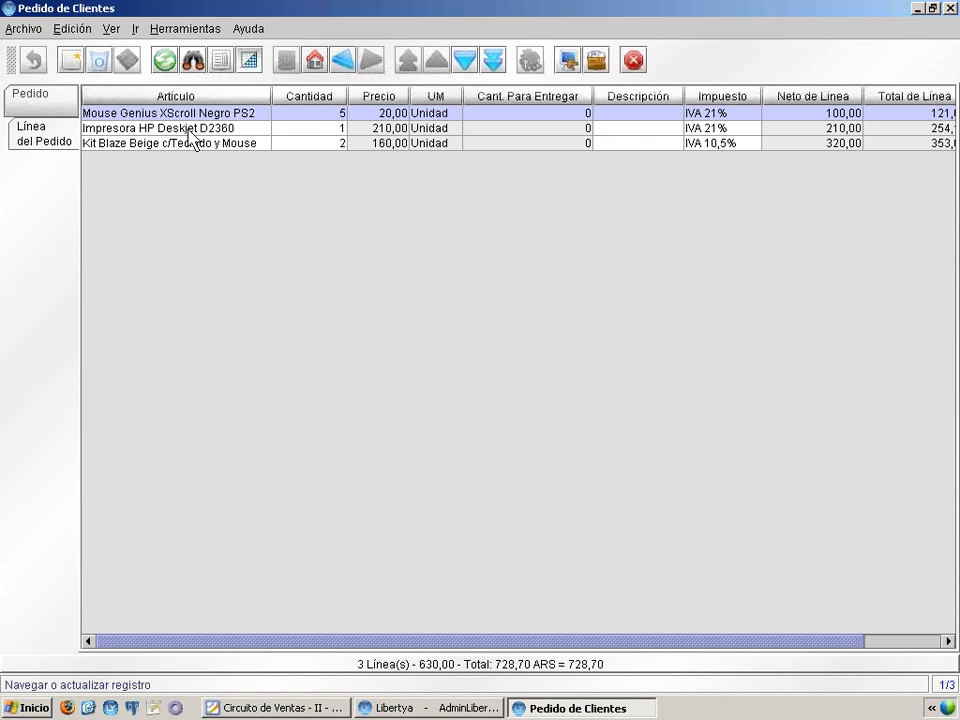
left_click(222, 130)
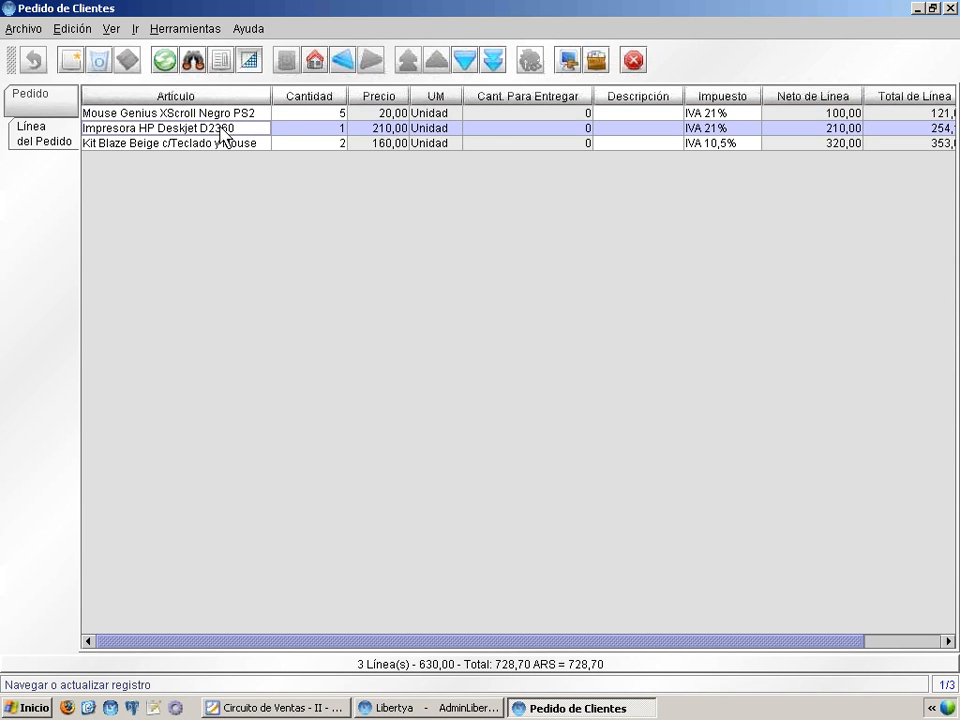
left_click(219, 145)
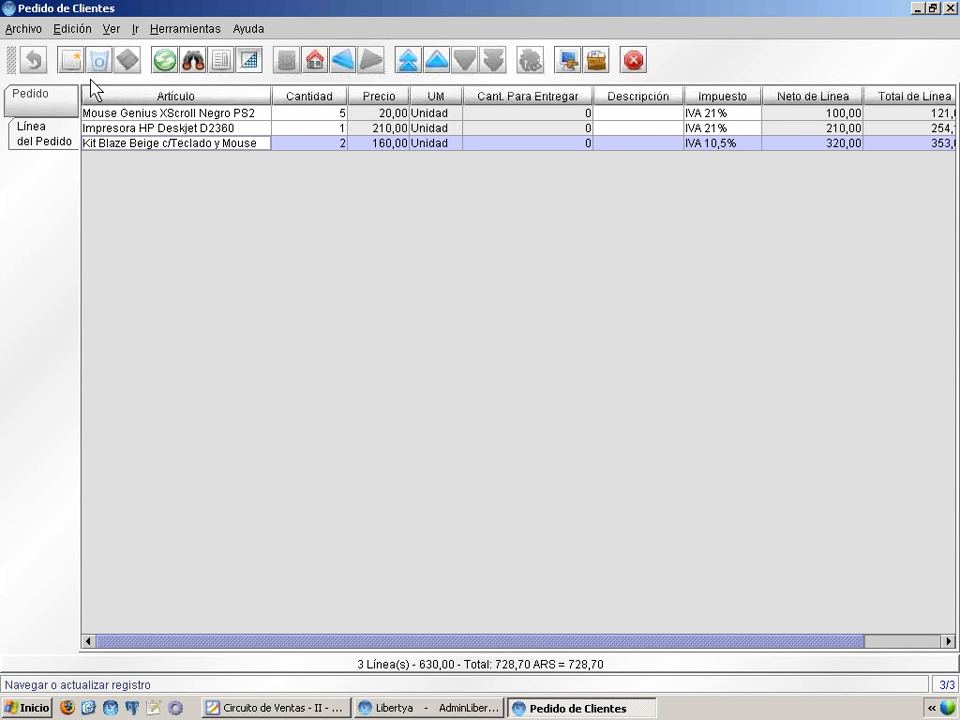
left_click(26, 110)
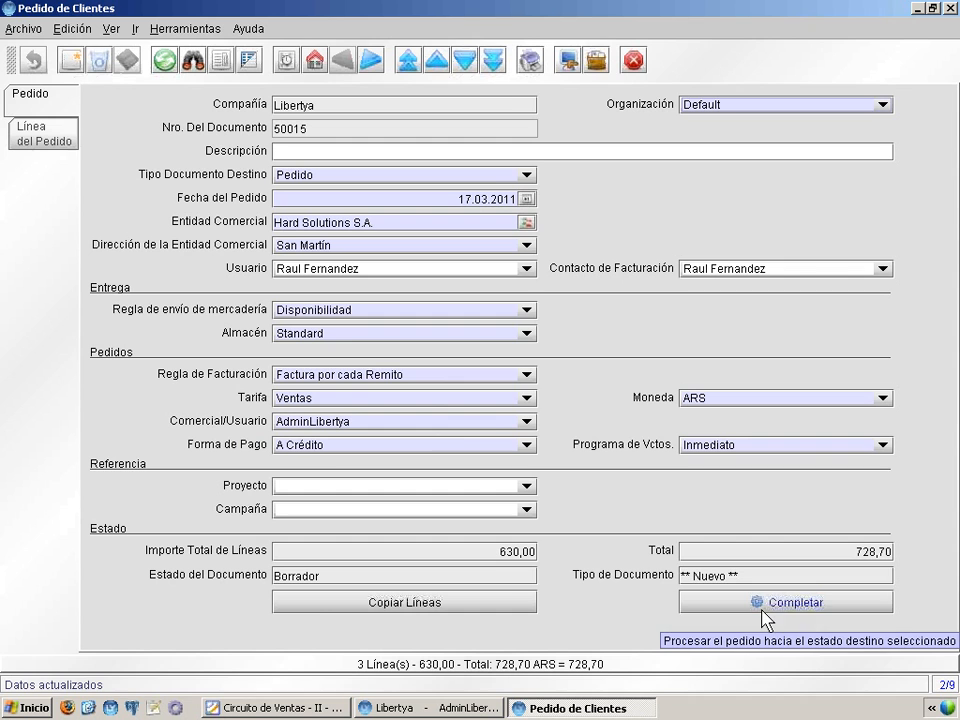
Step: Complete order 50015 (total 728,70) and return to the Circuito de Ventas presentation
left_click(707, 604)
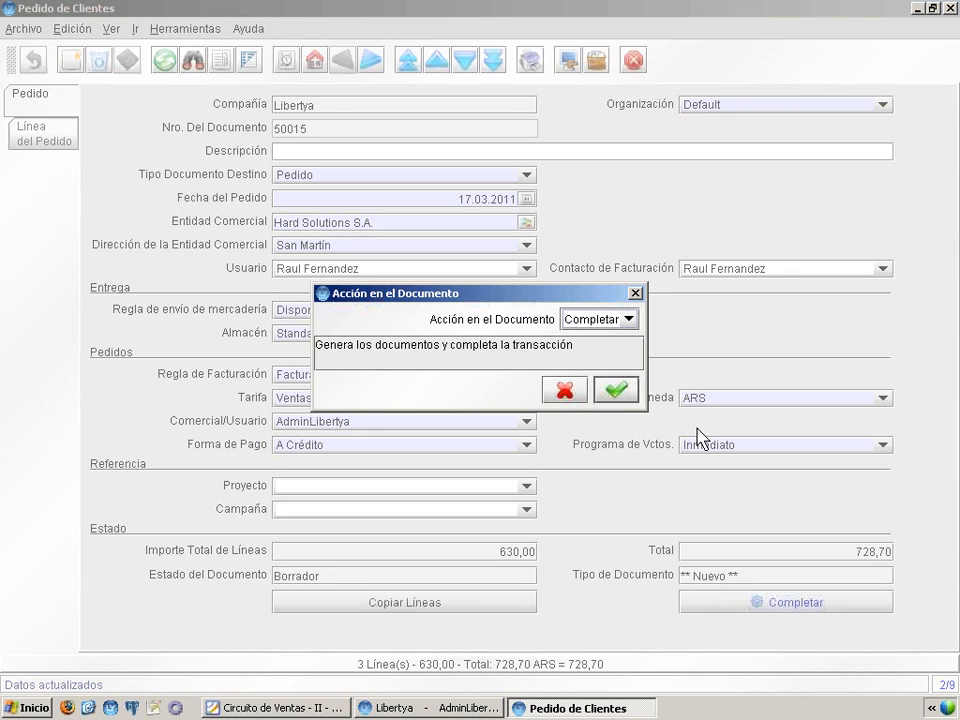
left_click(616, 389)
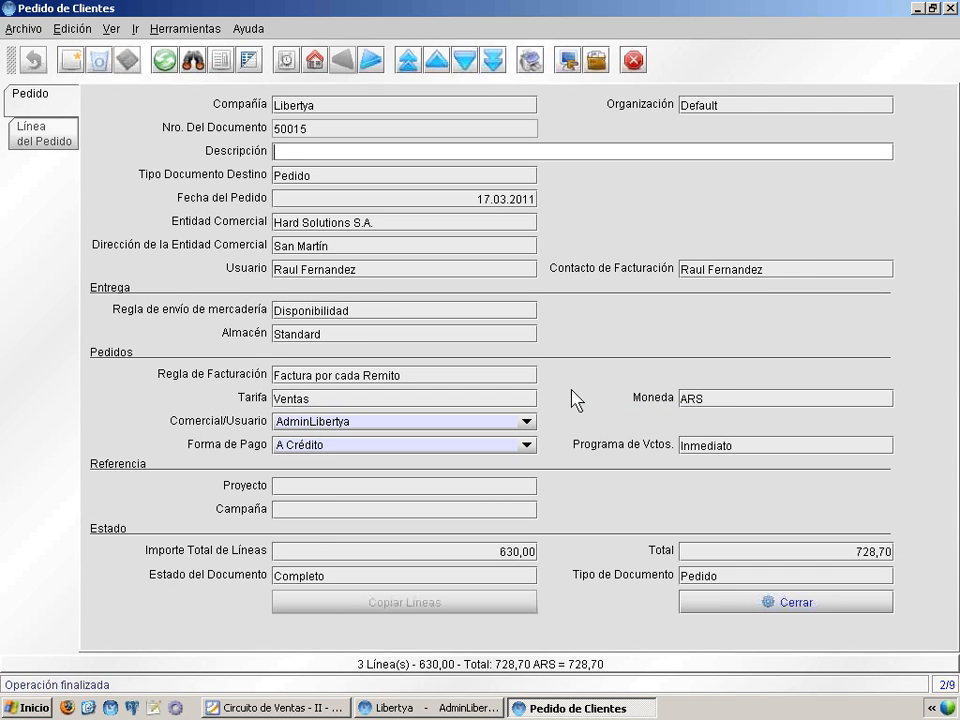
left_click(266, 710)
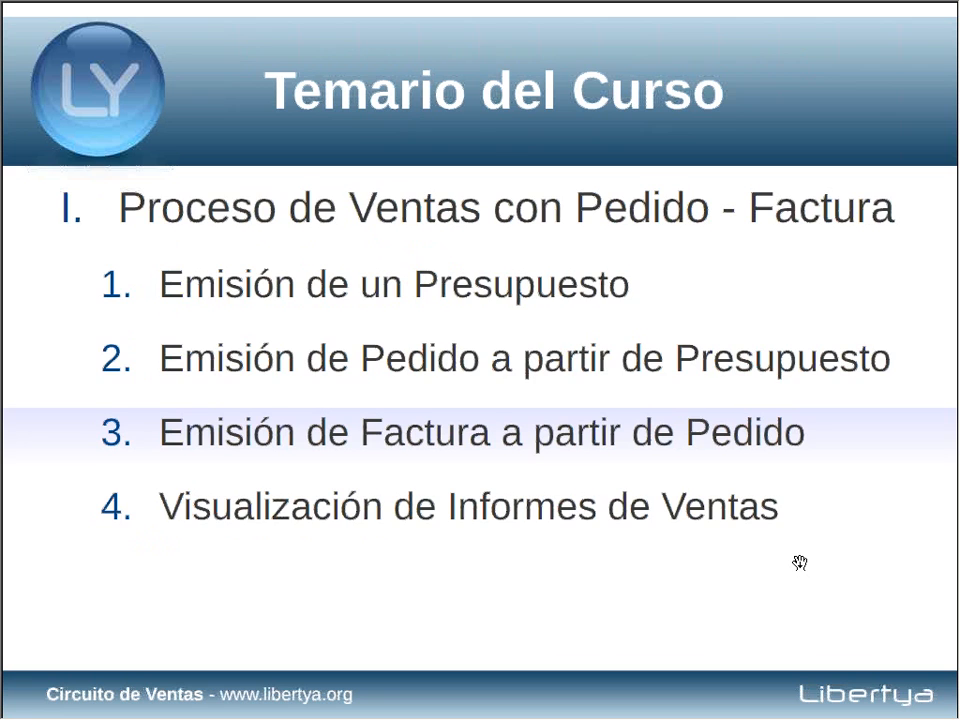
Step: Advance the slides through Facturación de Pedidos to the first '¿Cómo facturar un Pedido?' steps
left_click(800, 563)
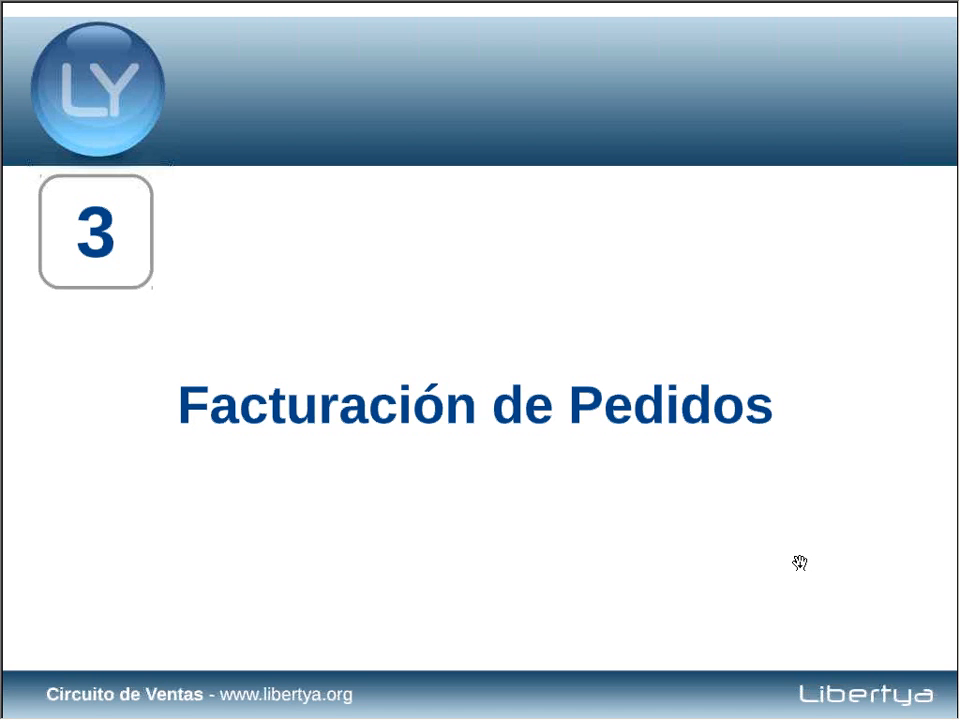
left_click(800, 563)
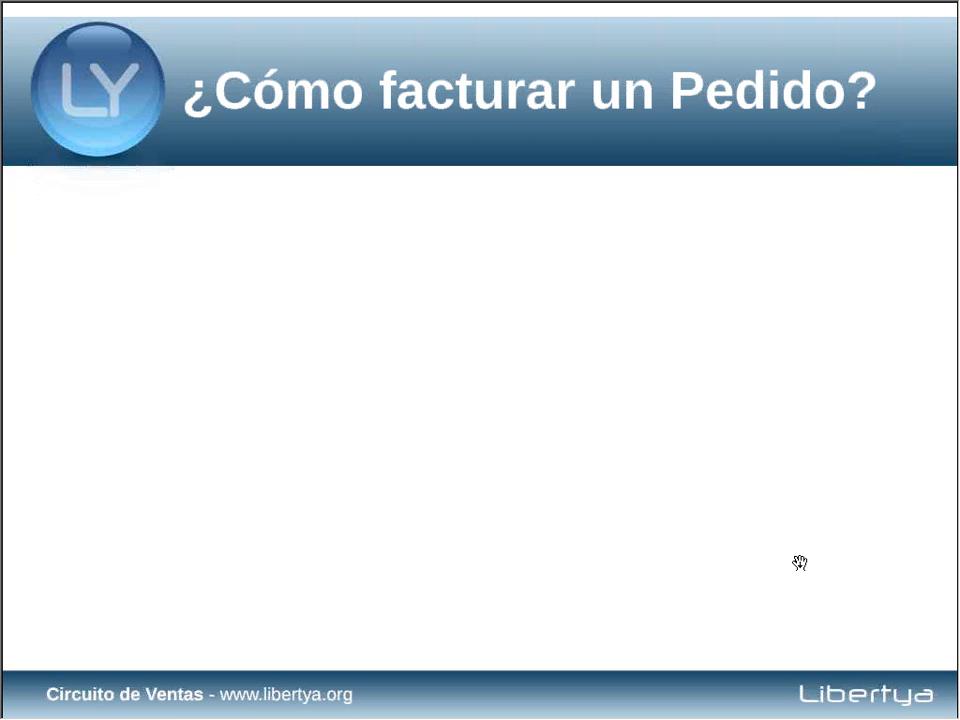
left_click(800, 563)
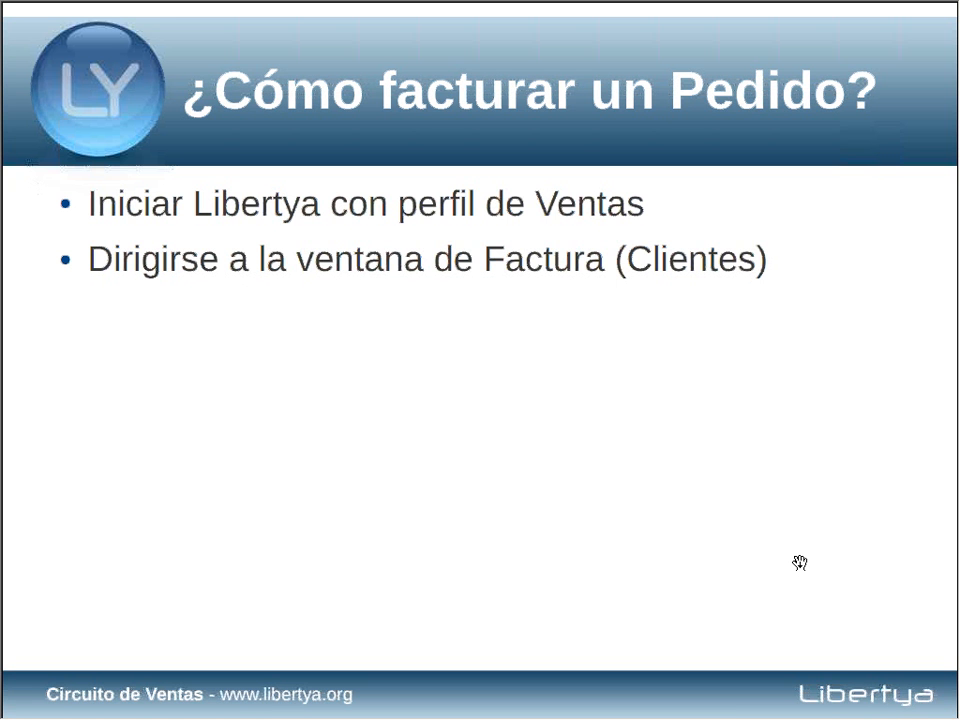
Step: Minimize the slideshow and open Facturas de Clientes > Factura (clientes) in Libertya
key("alt+space")
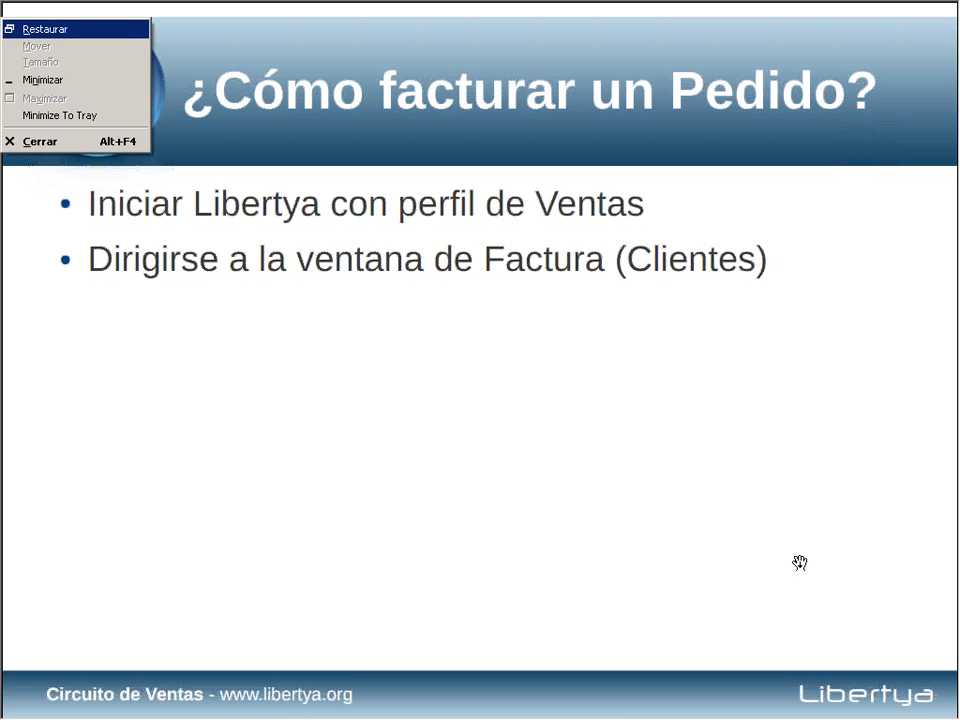
key("n")
left_click(420, 707)
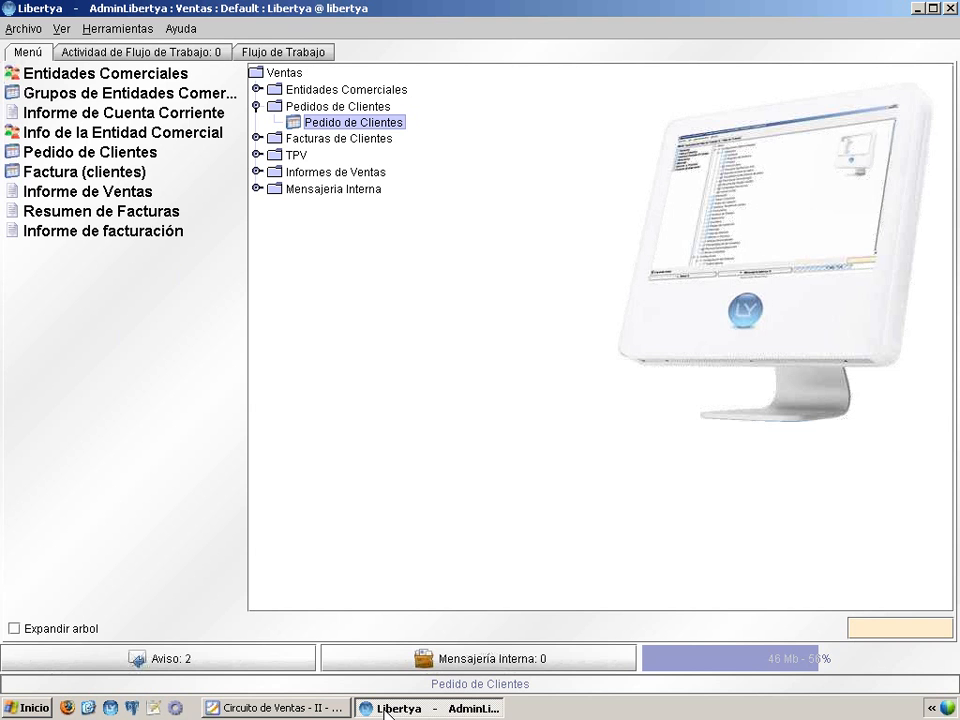
left_click(257, 138)
double_click(345, 140)
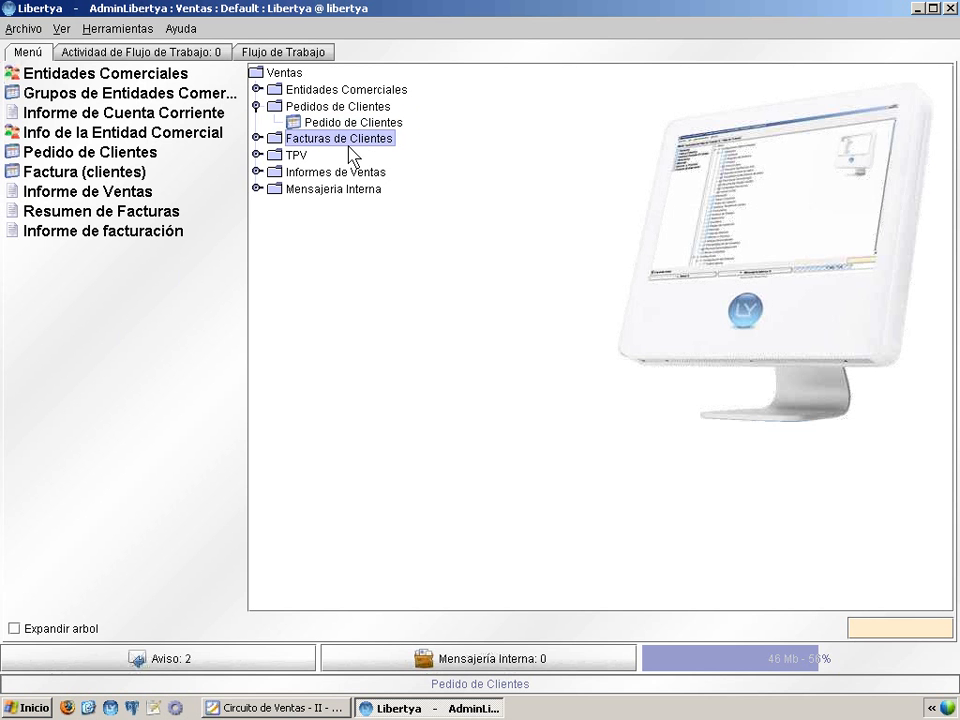
left_click(257, 138)
double_click(352, 155)
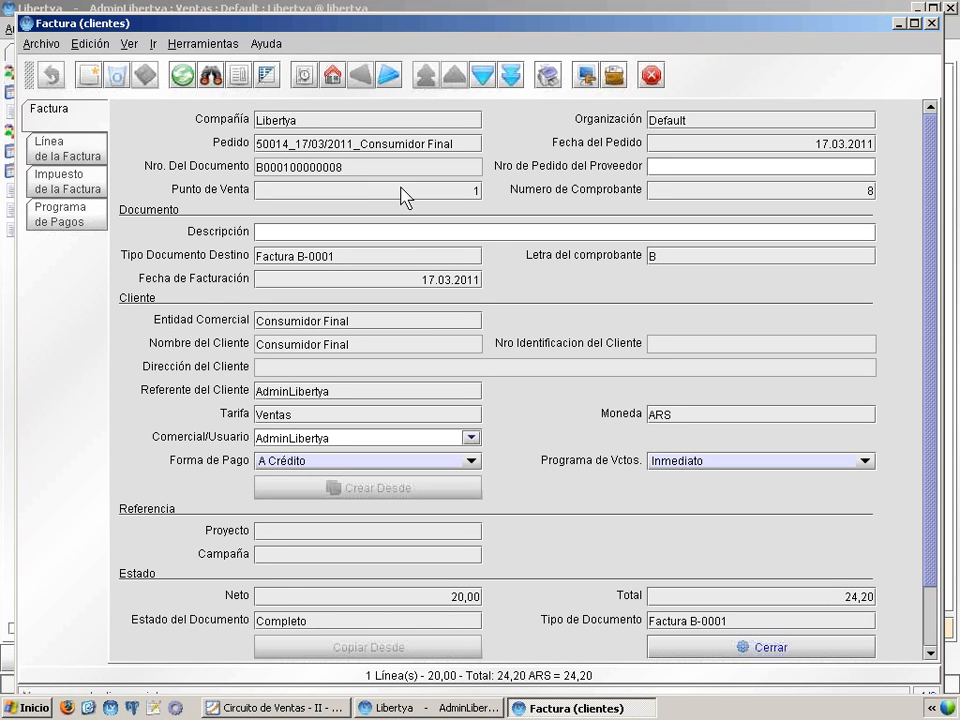
Step: Maximize the Factura (clientes) window and go back to the presentation
left_click(914, 23)
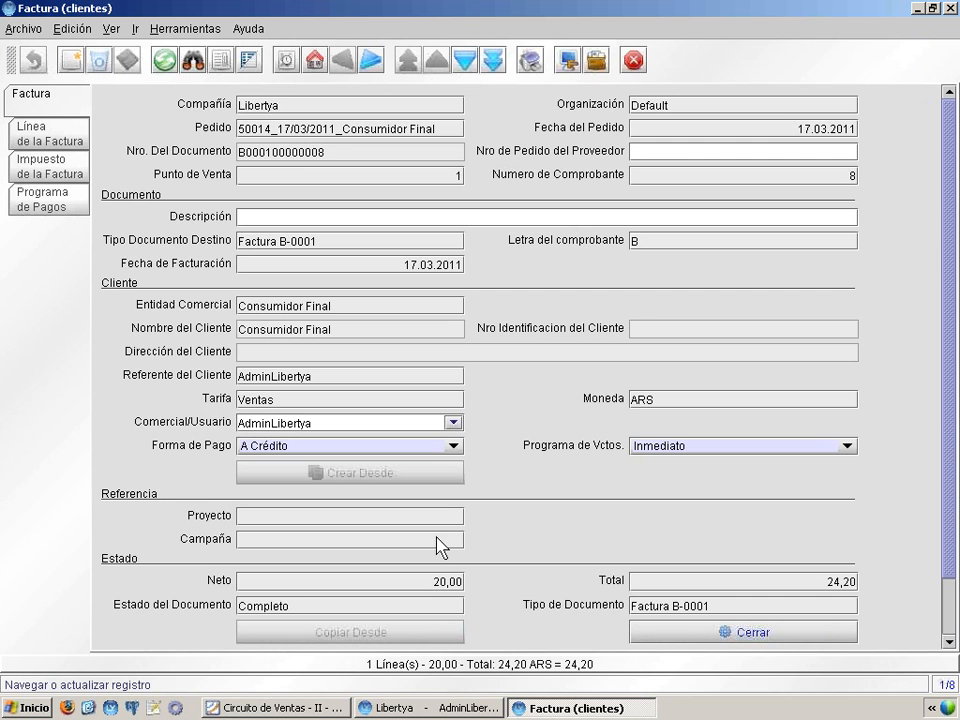
left_click(325, 710)
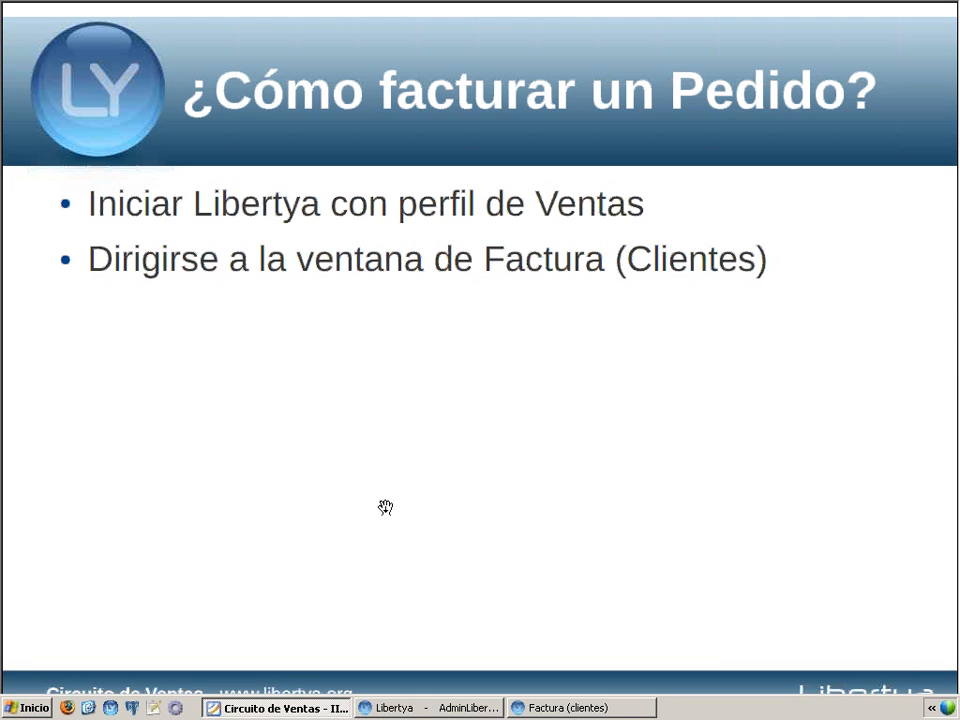
Step: Show the slide full screen, reveal the Pestaña: Factura and business-partner steps, then minimize it
key("F11")
left_click(411, 340)
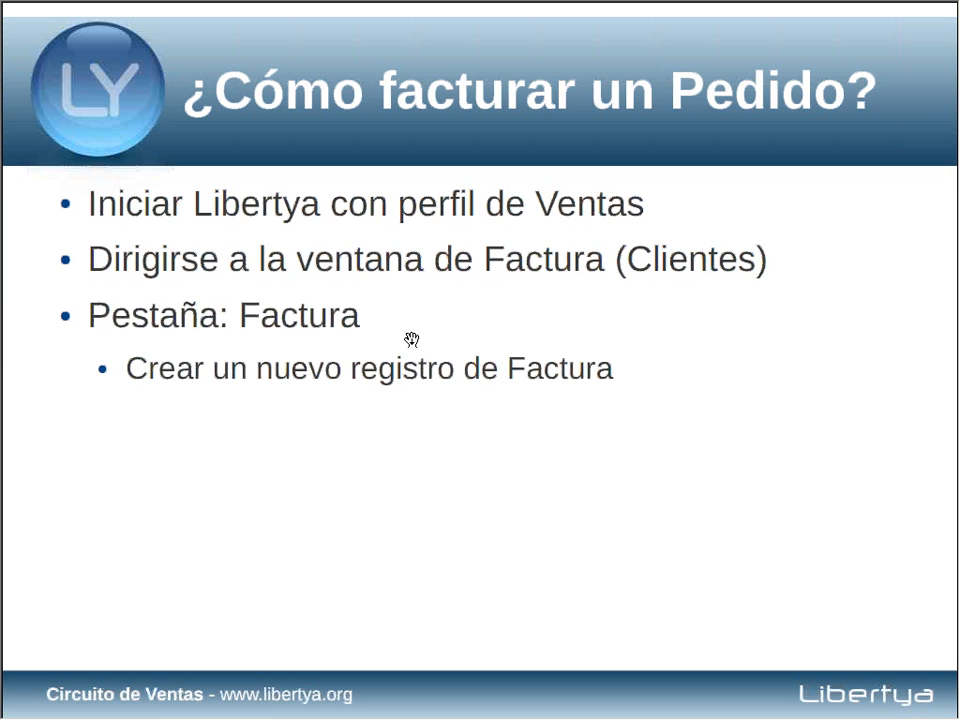
left_click(411, 340)
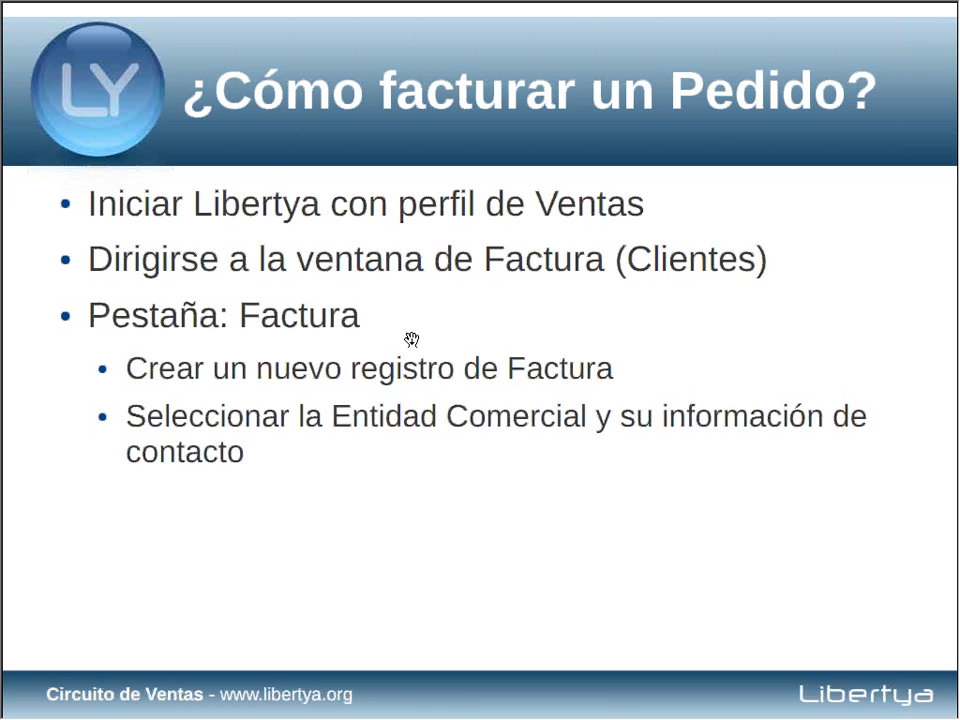
key("alt+space")
key("n")
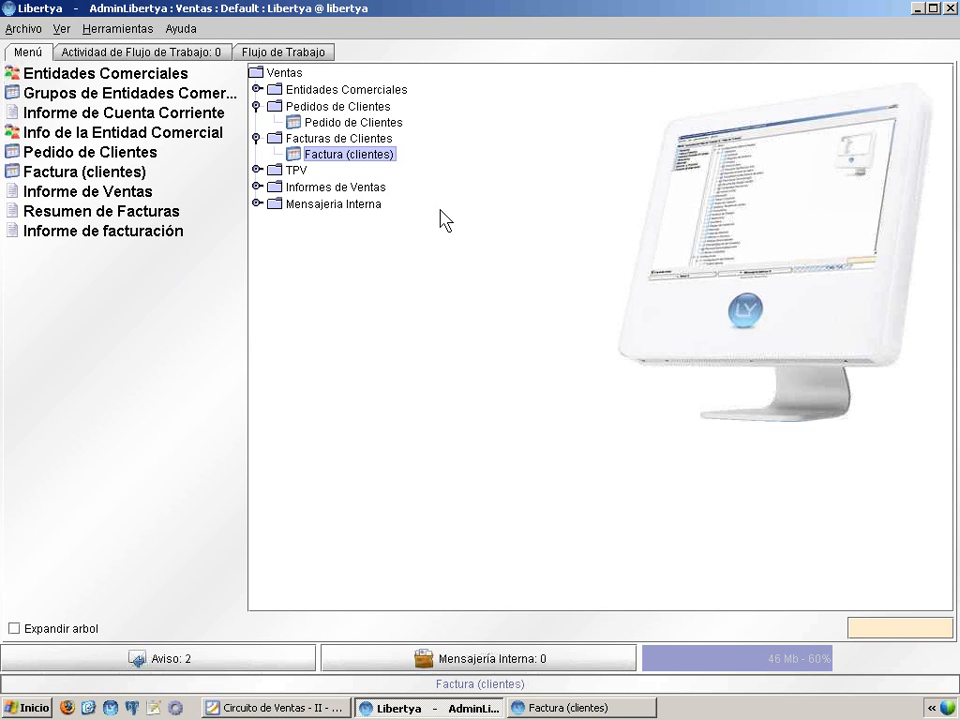
Step: Create a new customer invoice for partner code 0001, Hard Solutions S.A
left_click(541, 710)
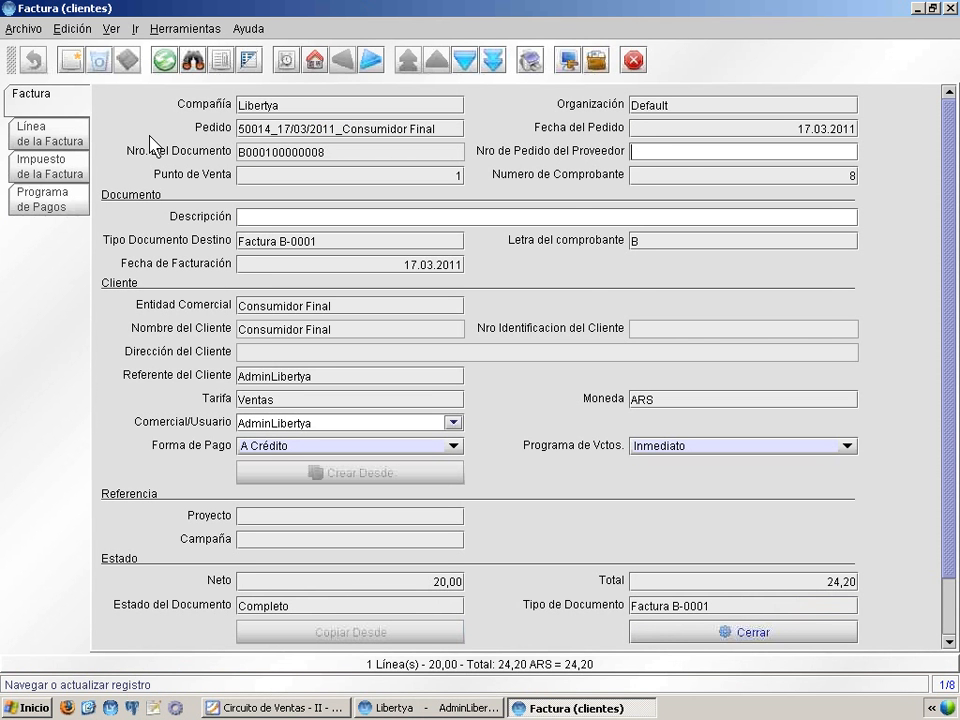
left_click(72, 60)
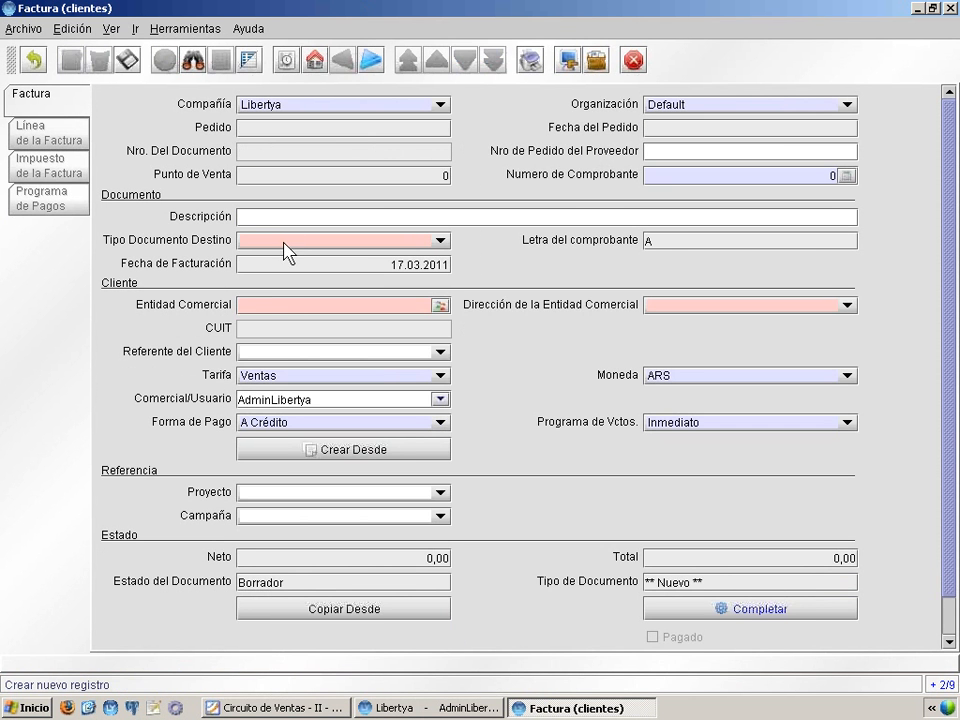
left_click(301, 304)
type("0001")
key("Return")
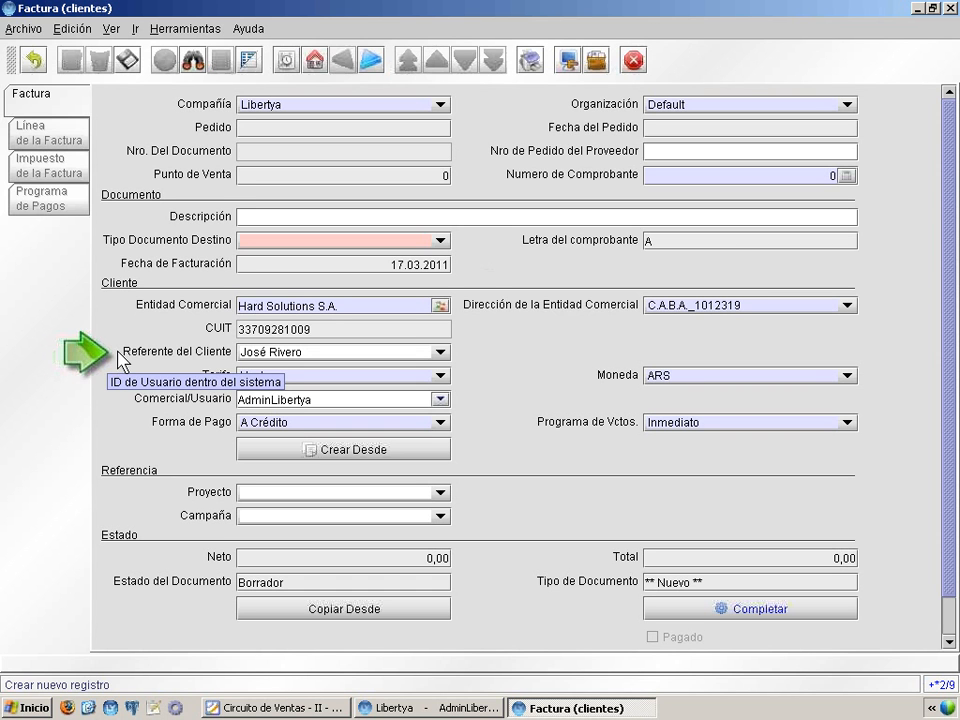
Step: Keep address C.A.B.A._1012319, set the second contact as Referente del Cliente, and return to the slides
left_click(690, 308)
left_click(697, 310)
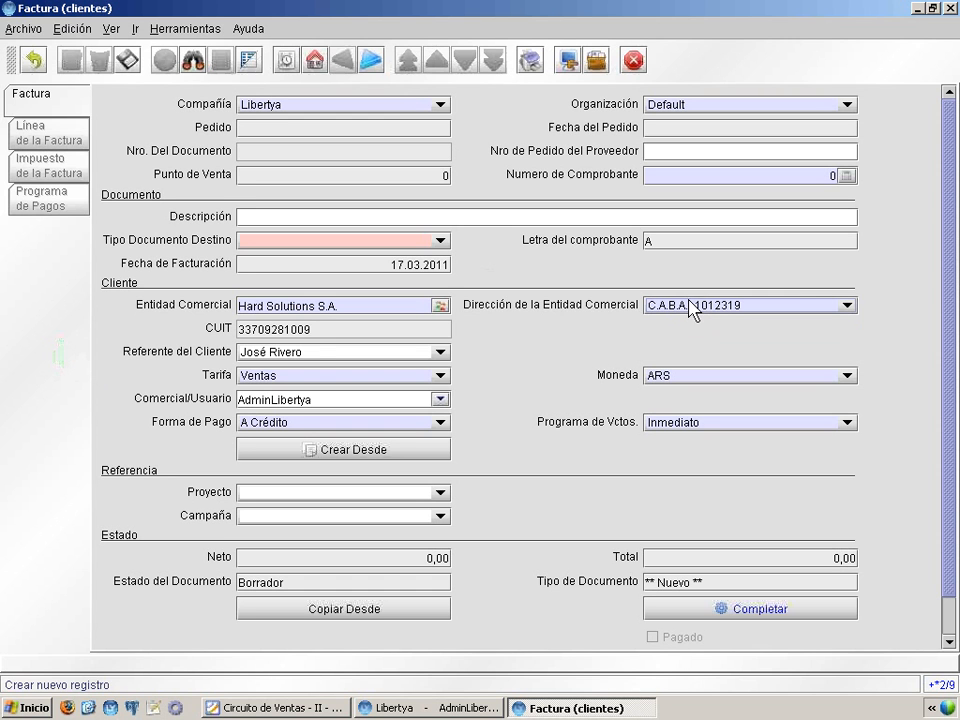
left_click(296, 356)
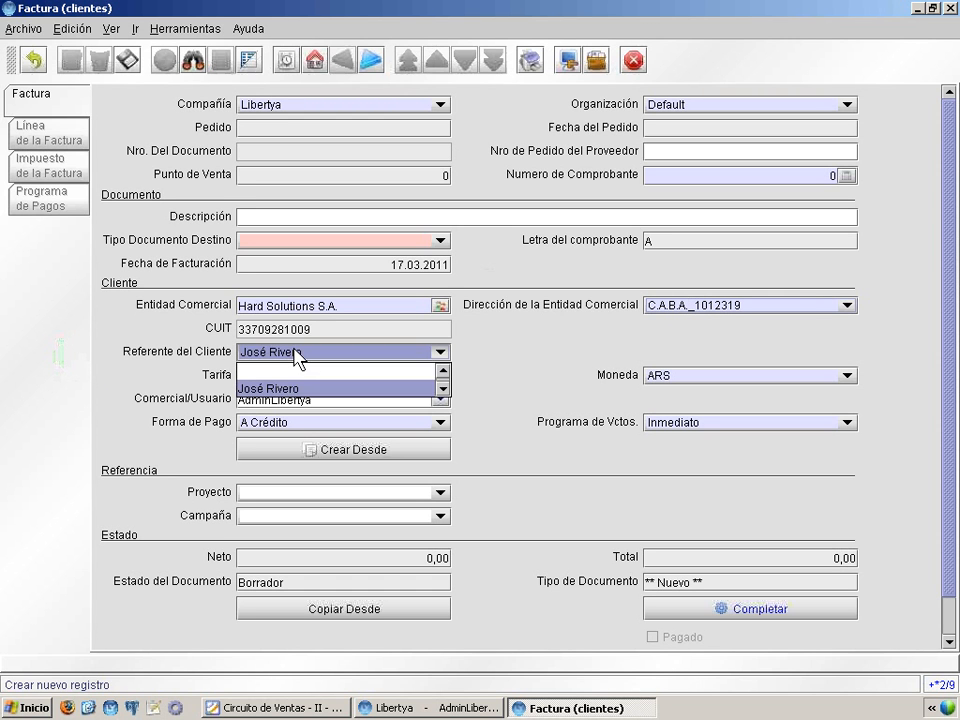
left_click(298, 358)
left_click(298, 358)
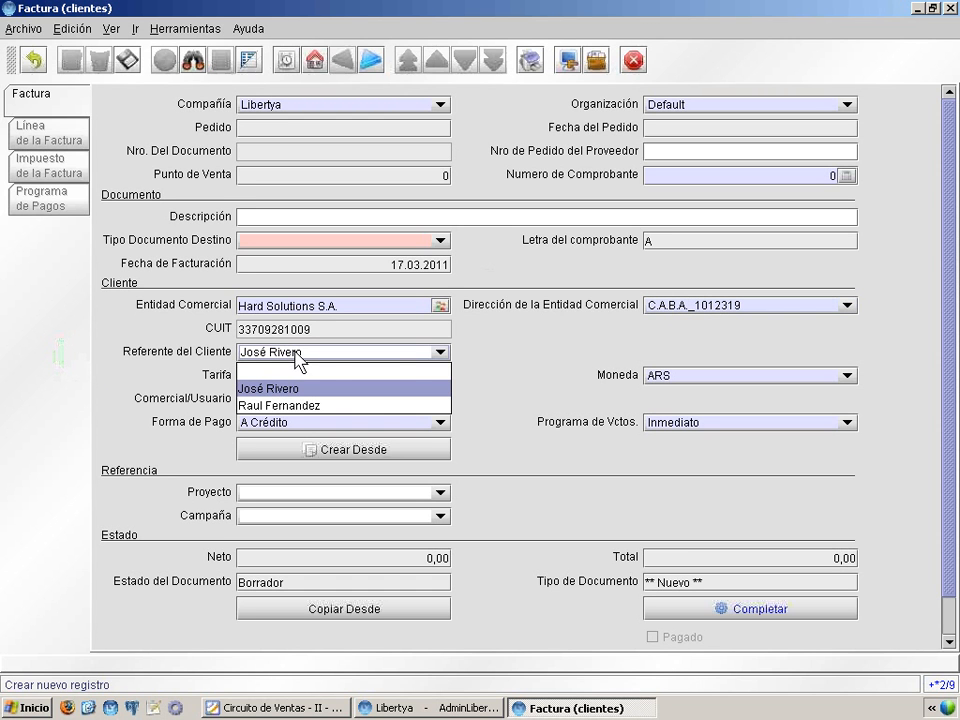
left_click(294, 406)
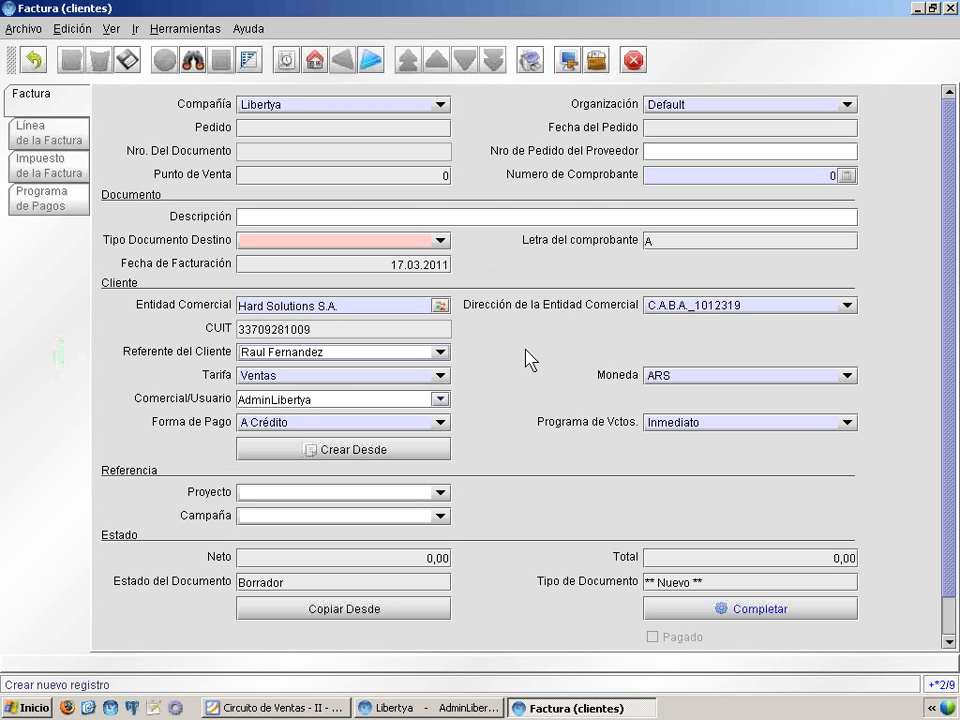
left_click(310, 710)
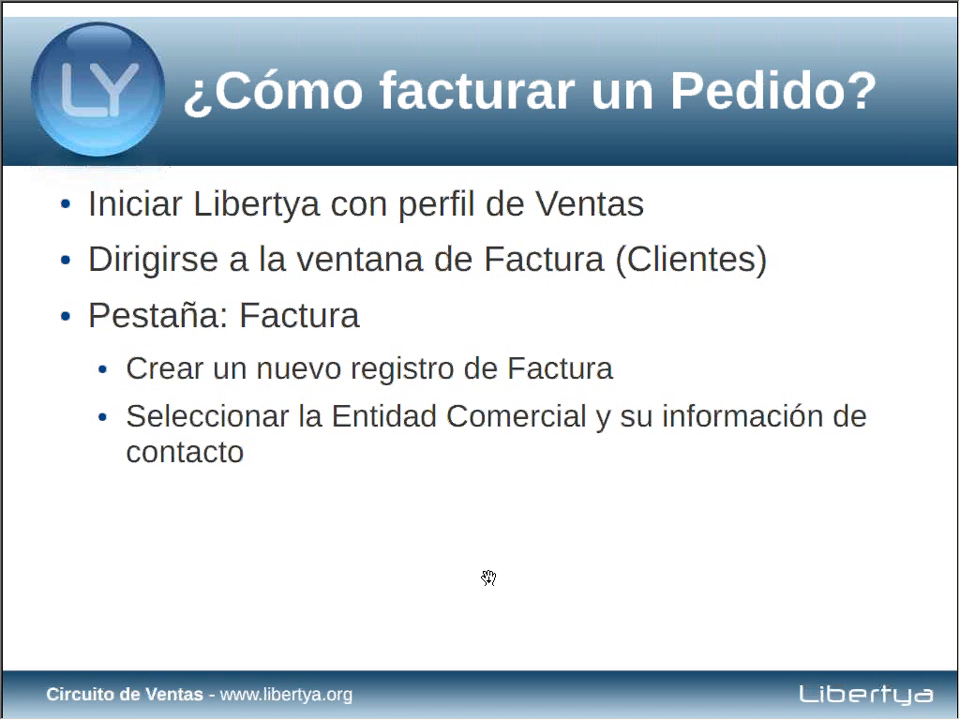
Step: Reveal the slide steps for assigning the document type and running Crear Desde, then return to Libertya
left_click(488, 578)
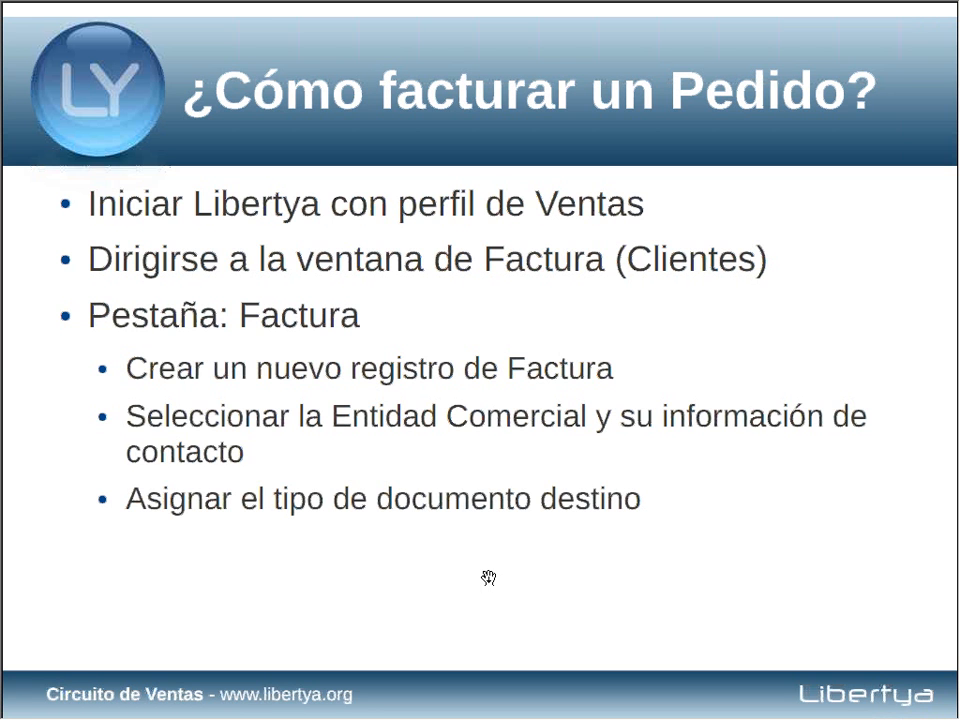
left_click(488, 578)
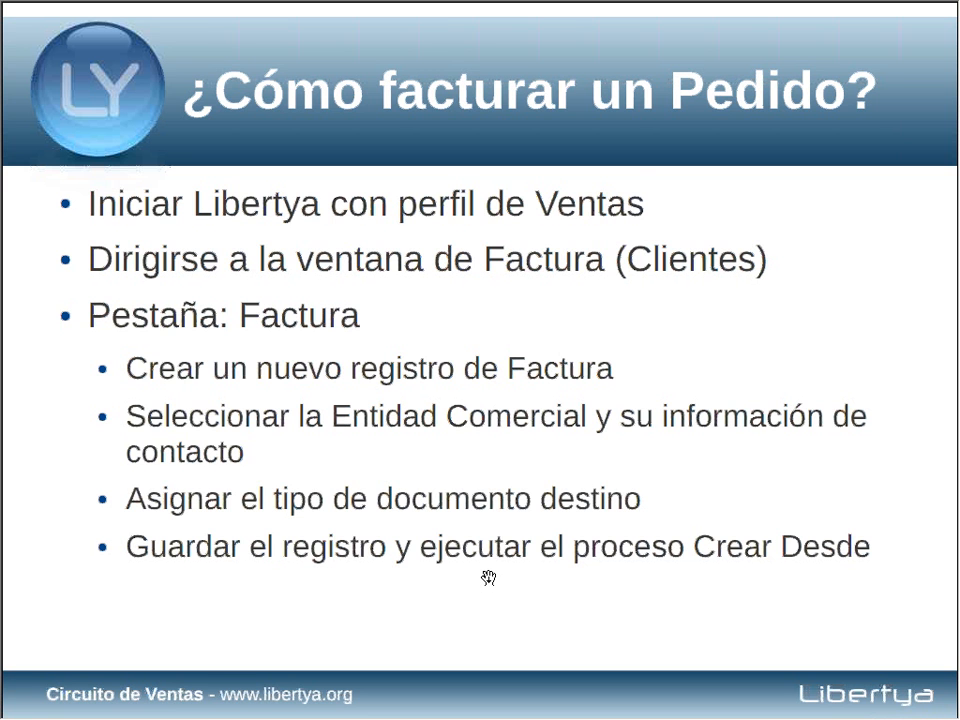
key("alt+Tab")
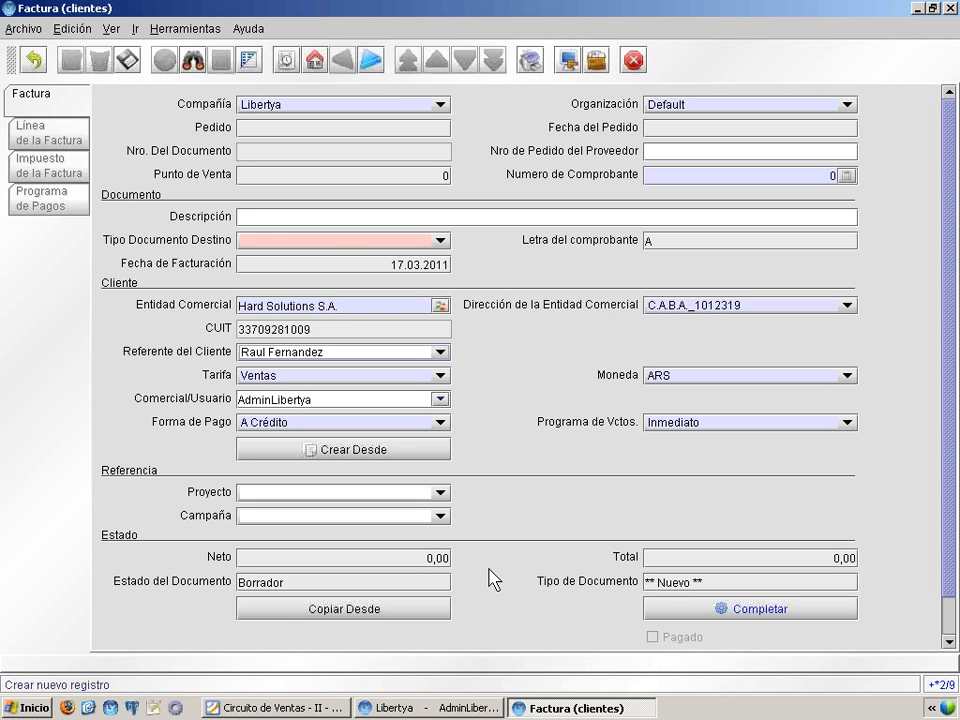
left_click(338, 241)
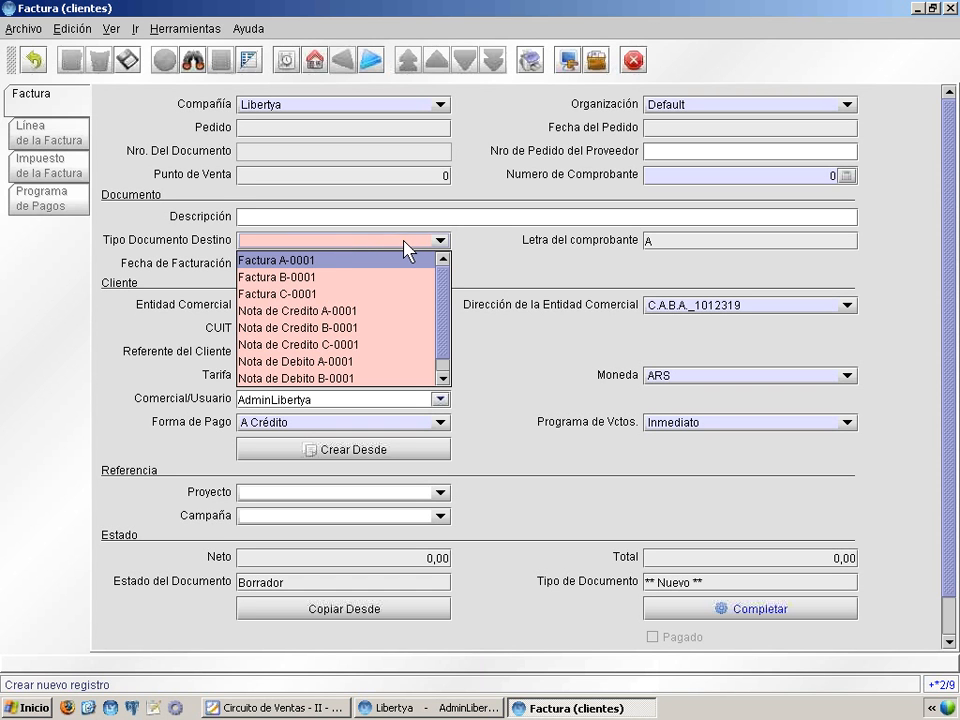
mouse_move(446, 279)
left_mouse_down()
mouse_move(446, 310)
mouse_move(440, 275)
left_mouse_up()
left_click(318, 261)
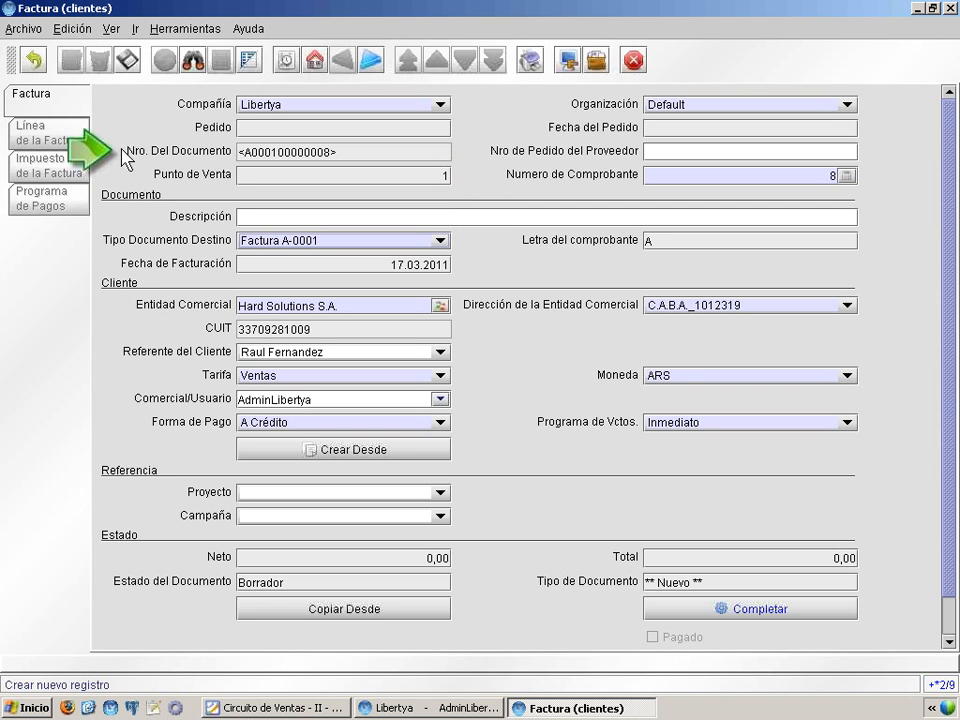
Step: Highlight the 0001 point-of-sale and 00000008 sequence parts of the number, then save the invoice
mouse_move(128, 157)
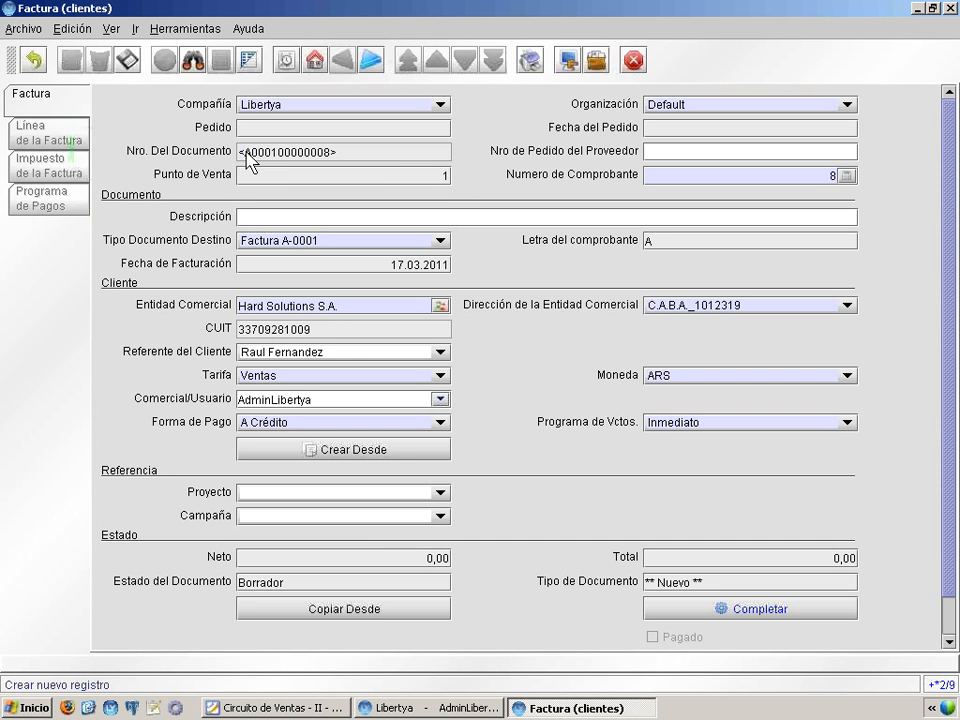
left_click_drag(253, 153, 279, 153)
left_click_drag(279, 153, 328, 153)
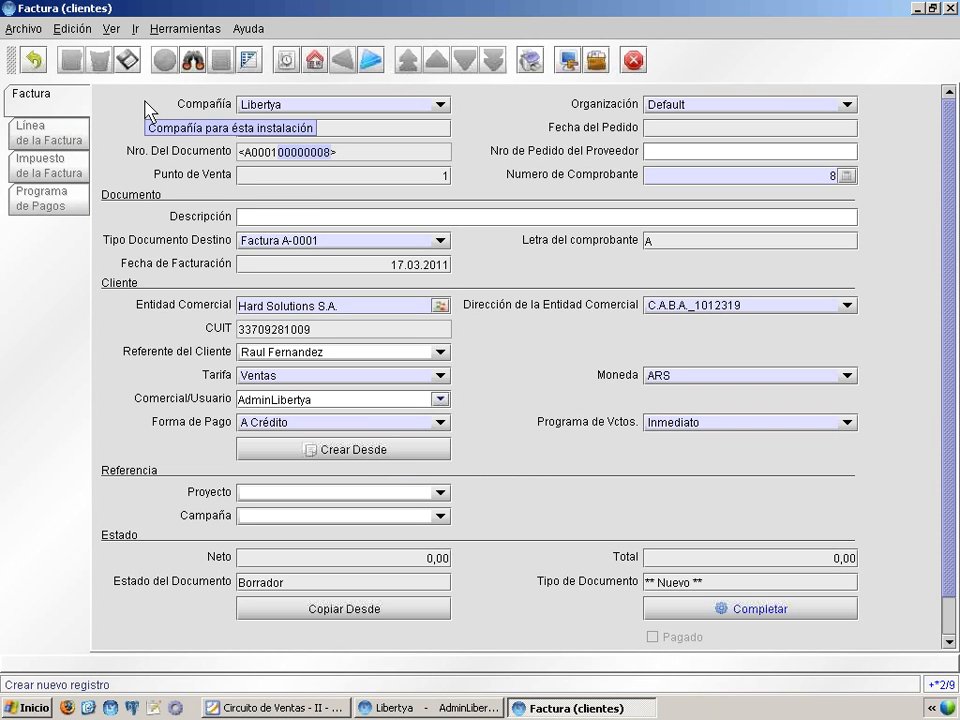
left_click(127, 60)
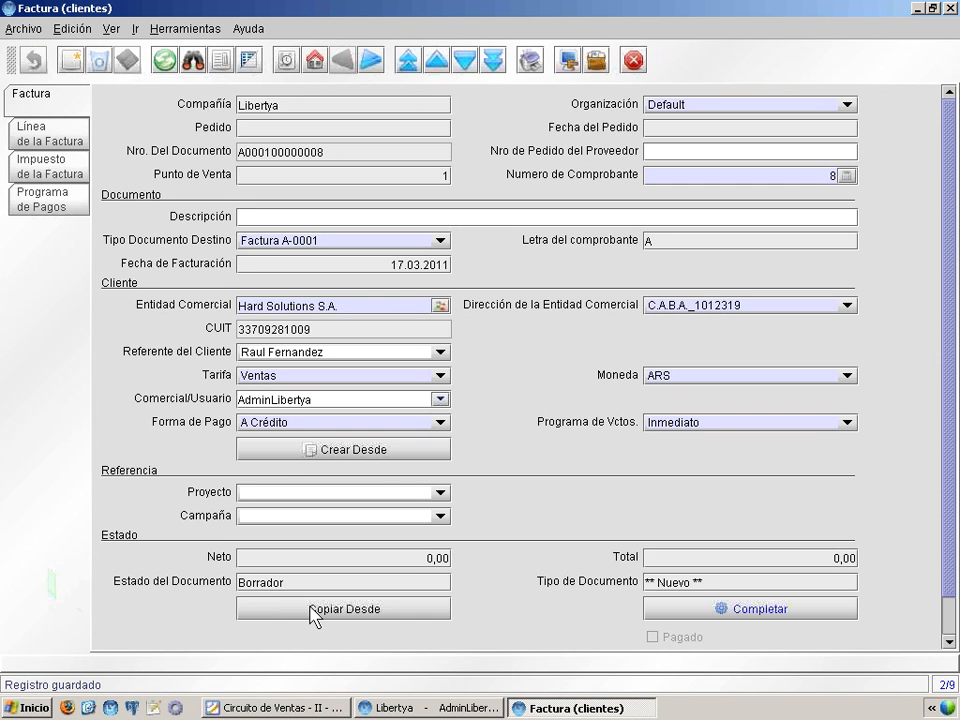
Step: Open Crear Desde to build invoice lines from an order, and bring the slides forward
left_click(356, 452)
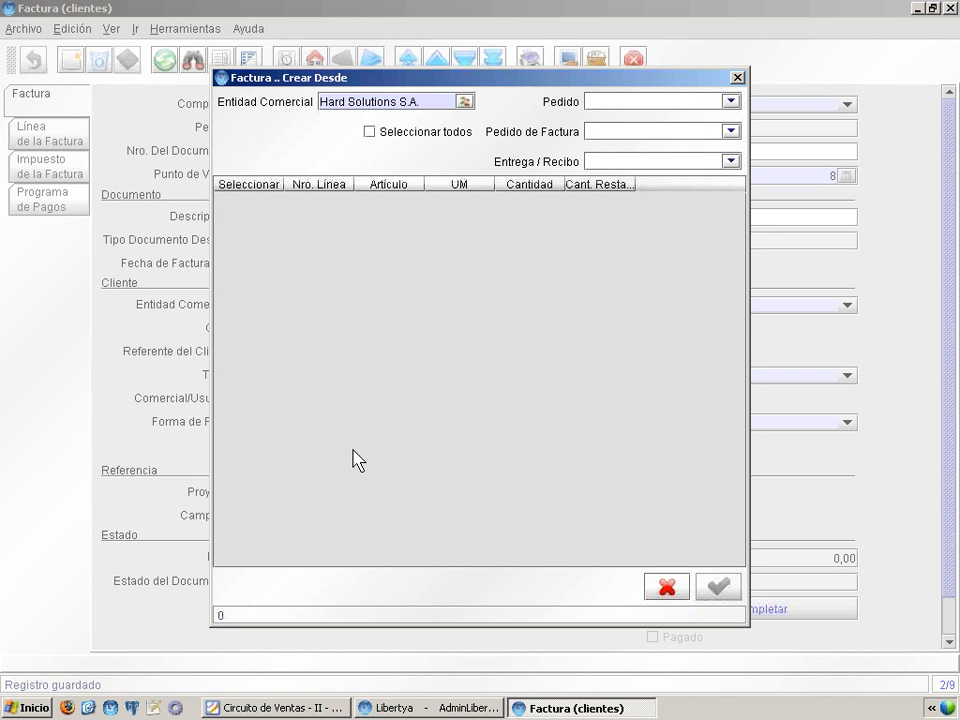
key("alt+space")
key("Escape")
key("alt+space")
key("Escape")
left_click(253, 712)
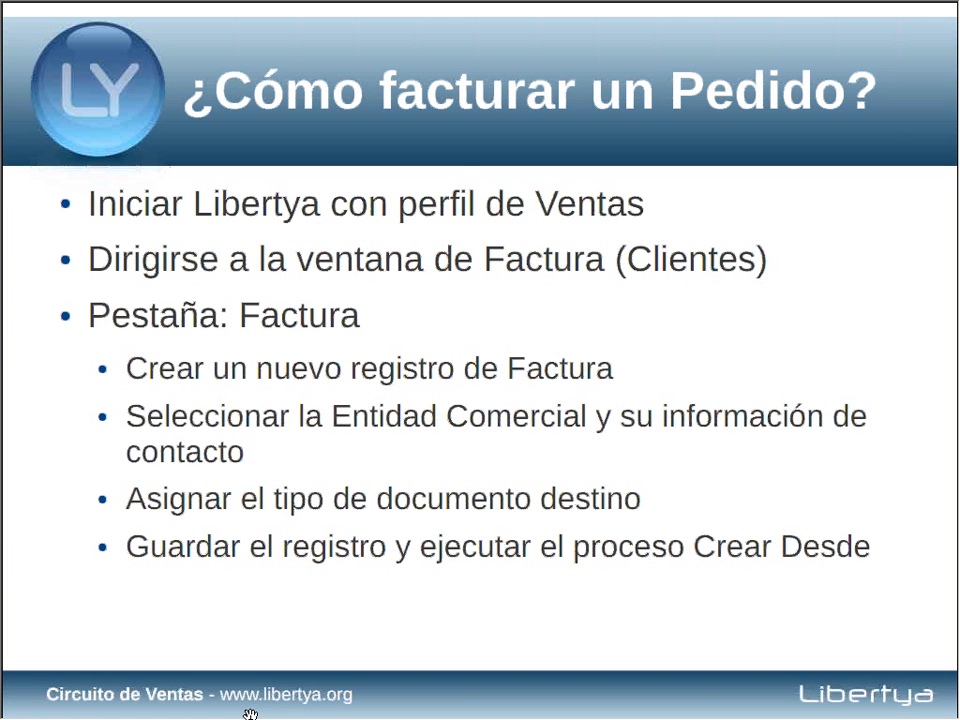
Step: Advance the slideshow through the Crear Desde steps, then minimize it to return to Libertya
left_click(169, 333)
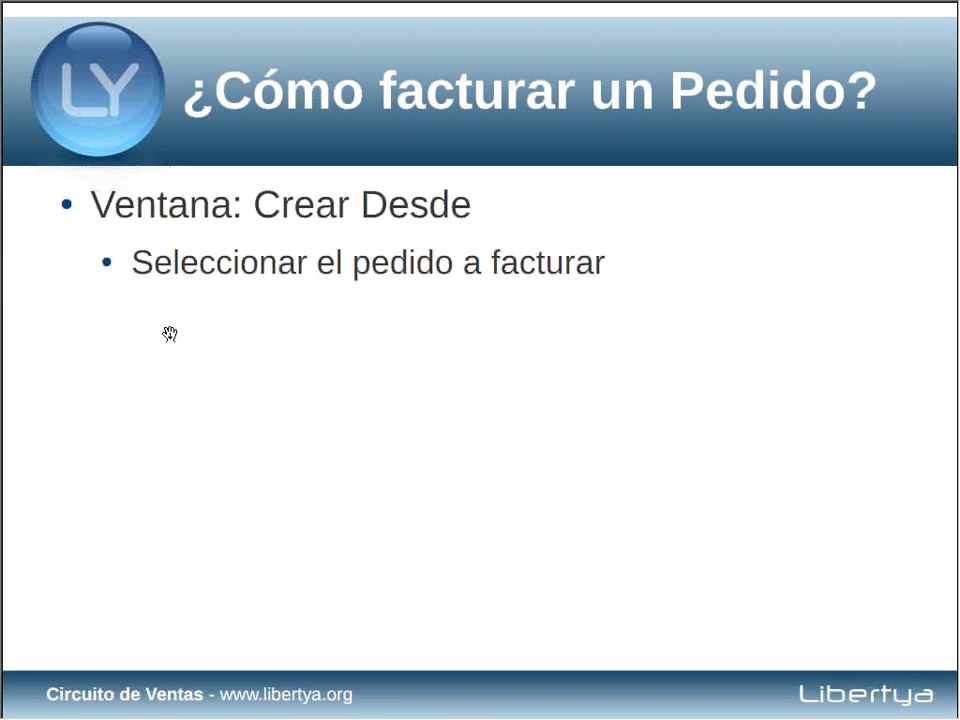
left_click(169, 333)
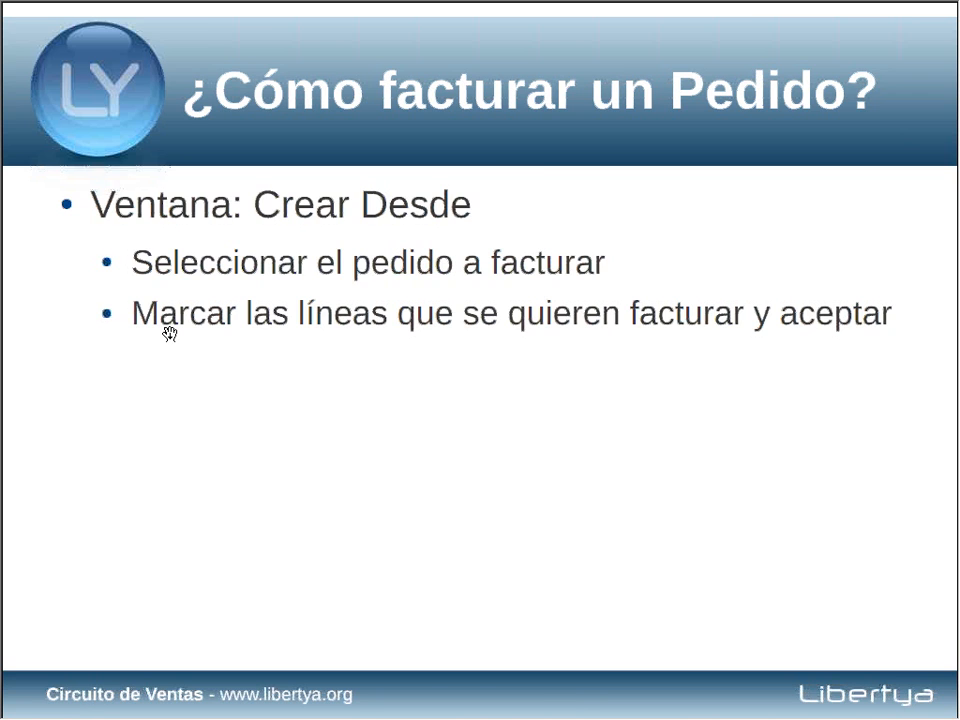
key("alt+space")
key("n")
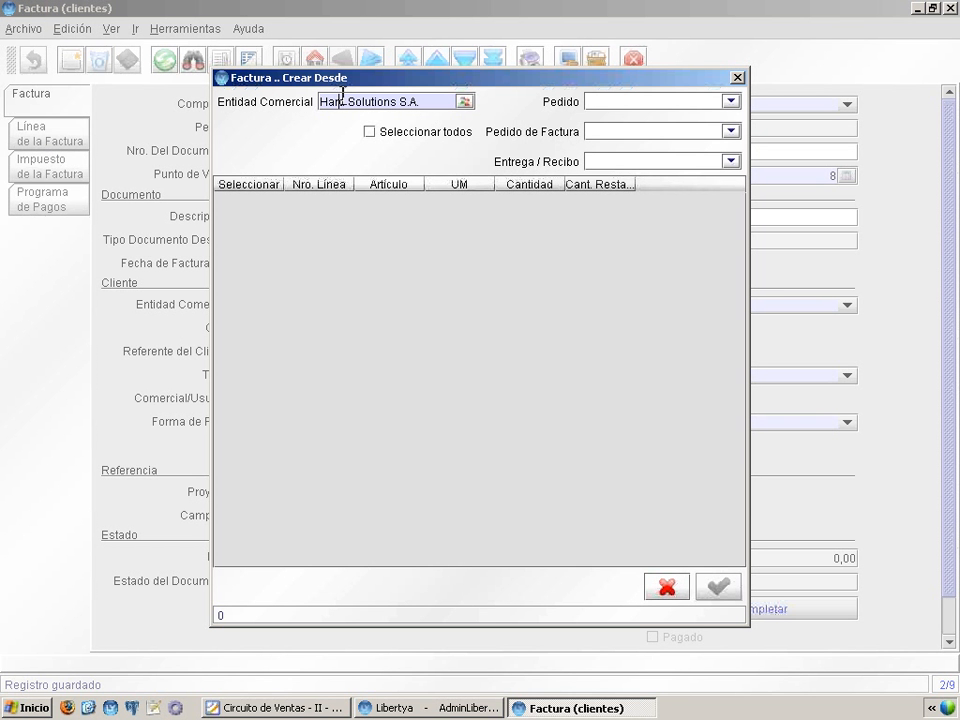
Step: Pick order 50015 as the source, listing its mouse, printer and keyboard kit lines
left_click(617, 96)
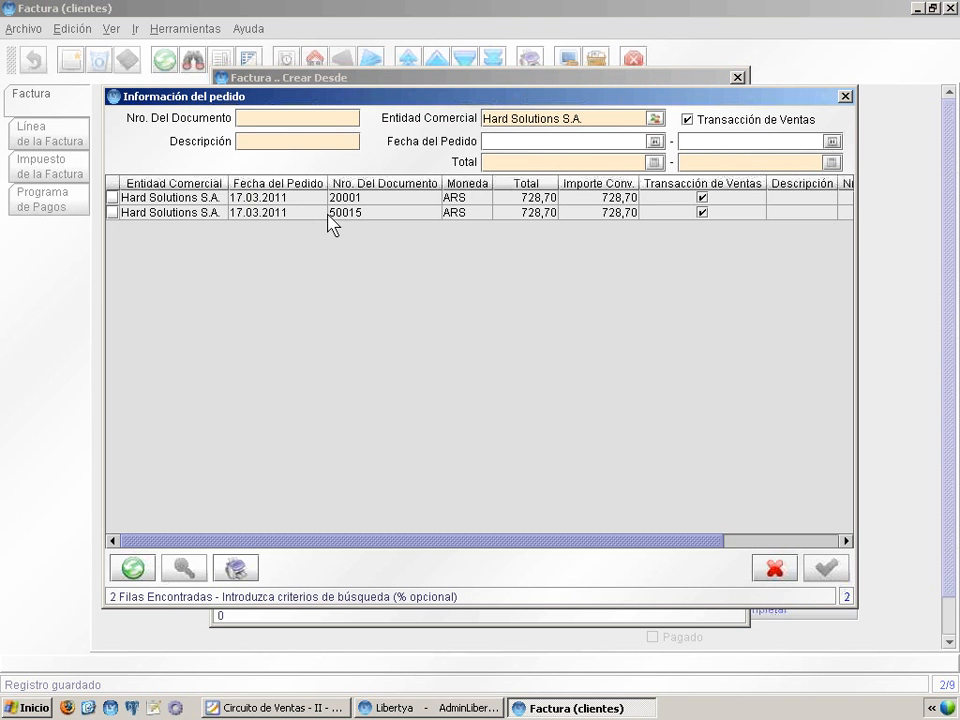
left_click(298, 197)
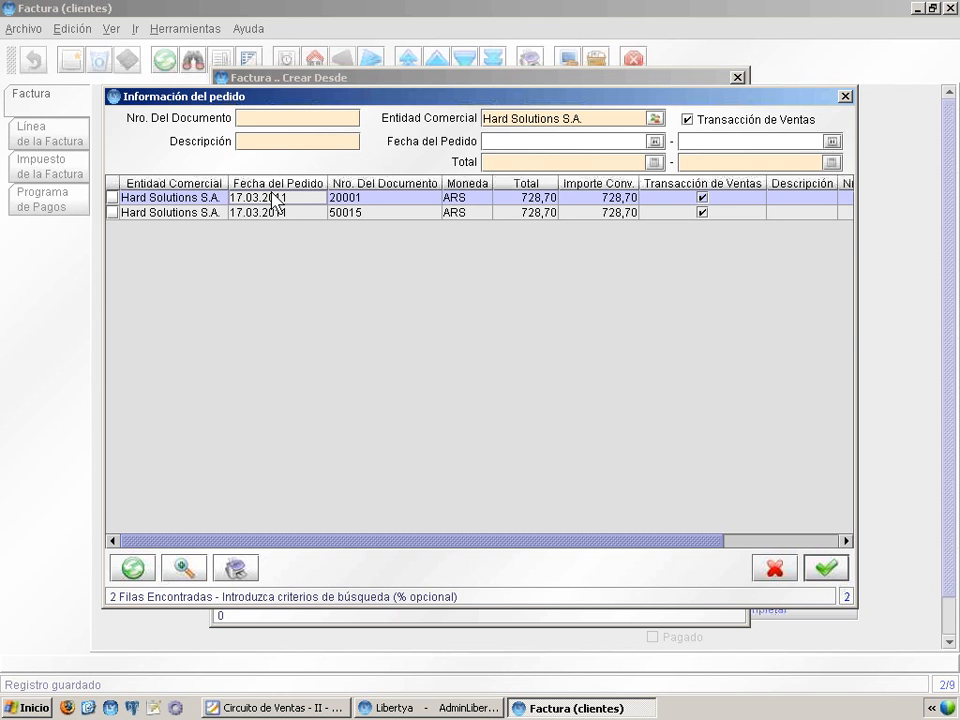
key("Down")
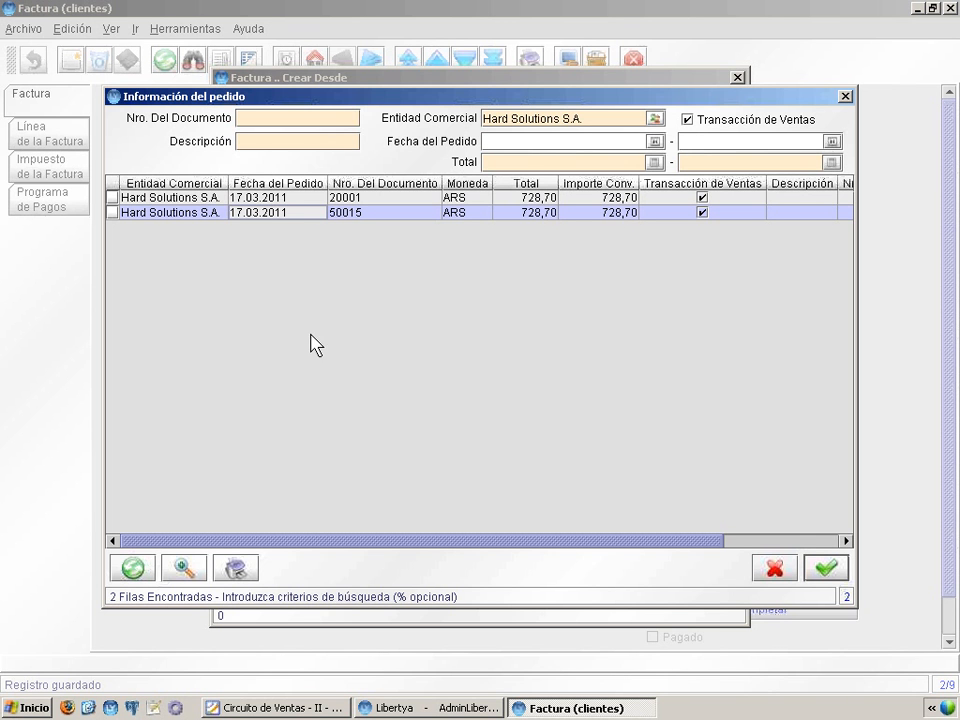
left_click(826, 569)
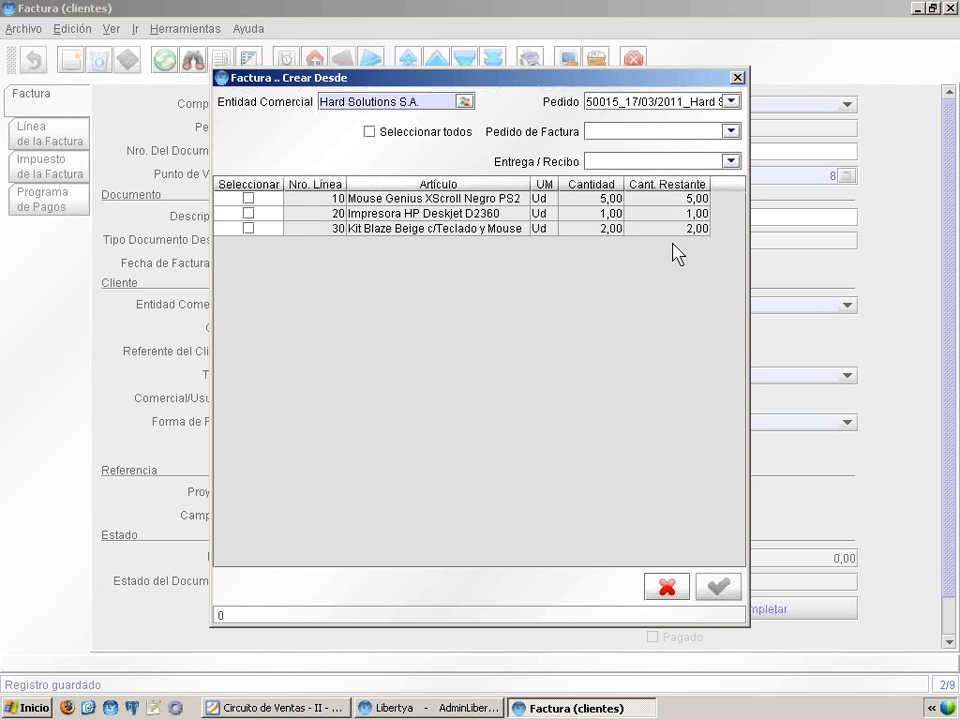
Step: Add order lines 10, 20 and 30 to the invoice (total 728,70), then reveal the next slide step
left_click(246, 197)
left_click(248, 213)
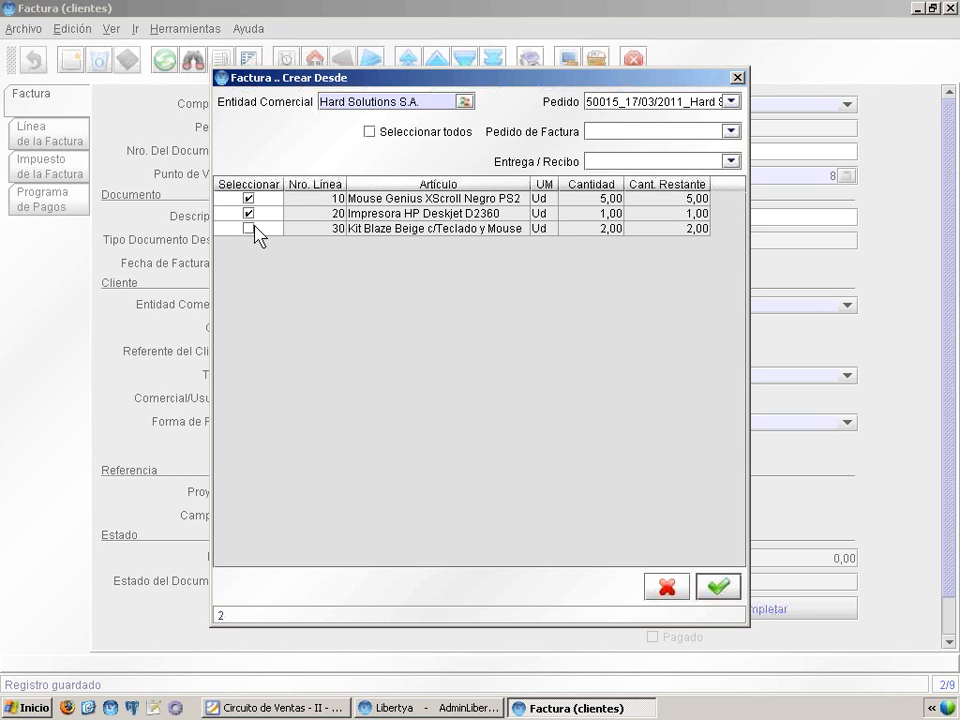
left_click(248, 228)
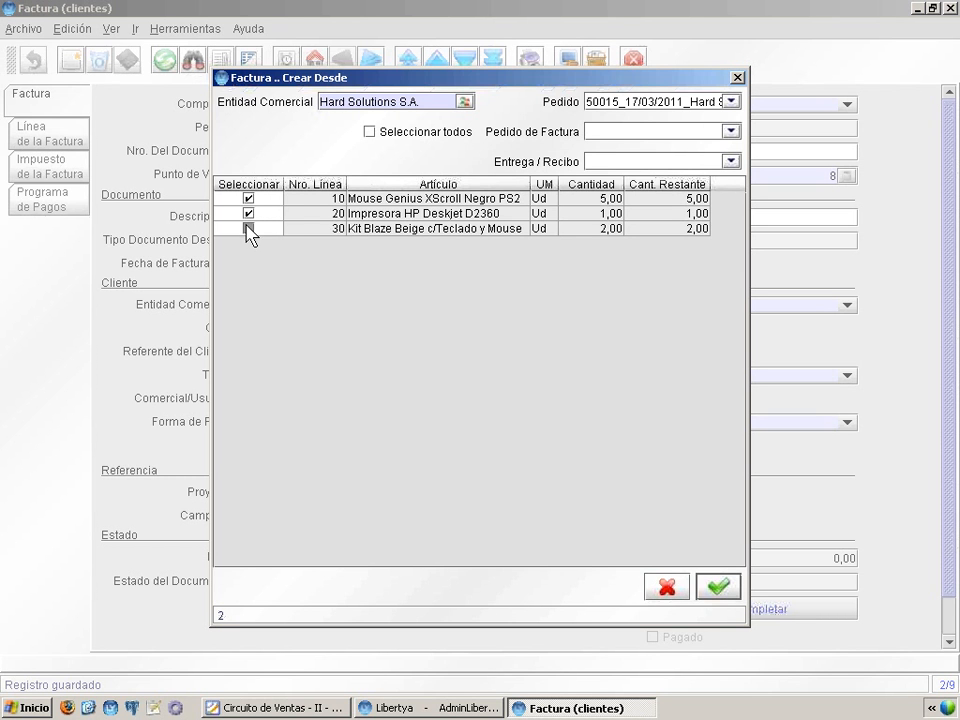
left_click(721, 589)
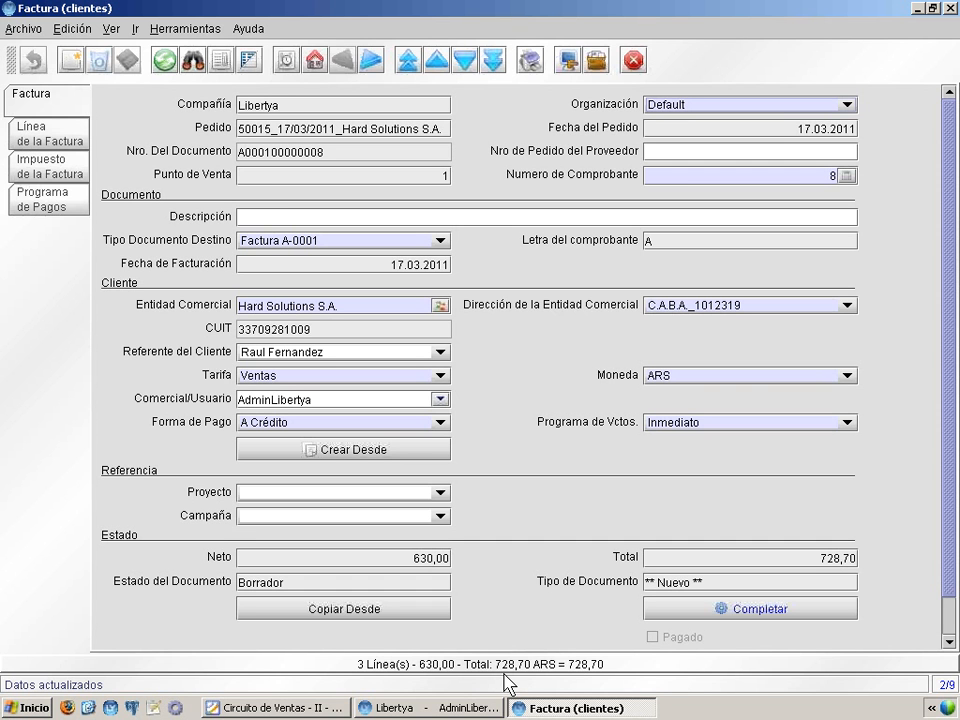
left_click(275, 707)
left_click(446, 503)
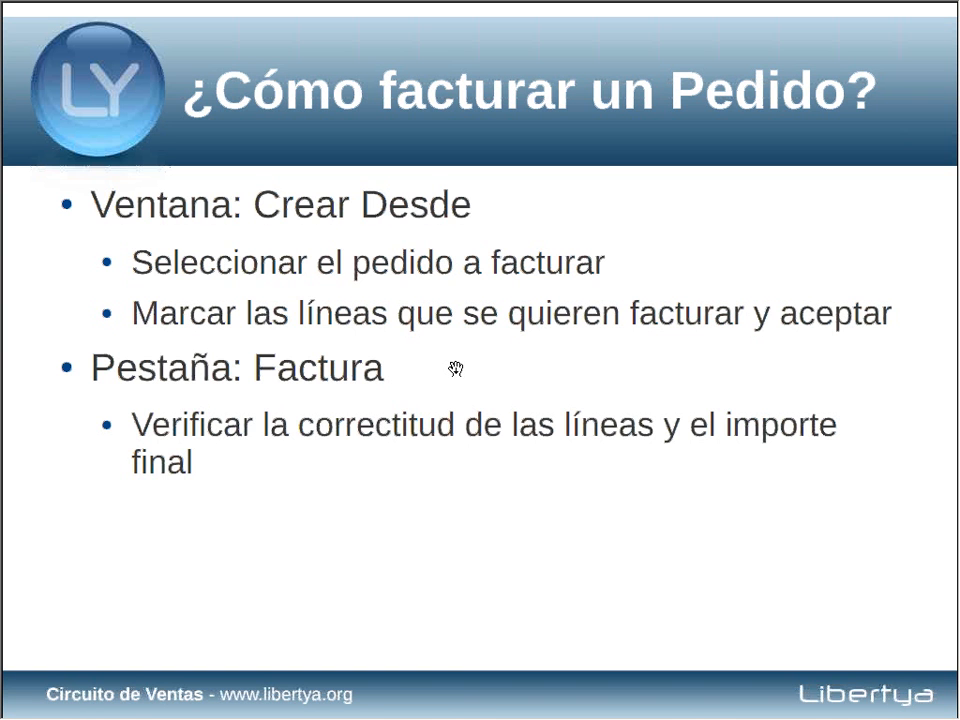
Step: Reveal the invoice-completion step on the slide, then minimize the slideshow to show the 728,70 invoice
left_click(456, 369)
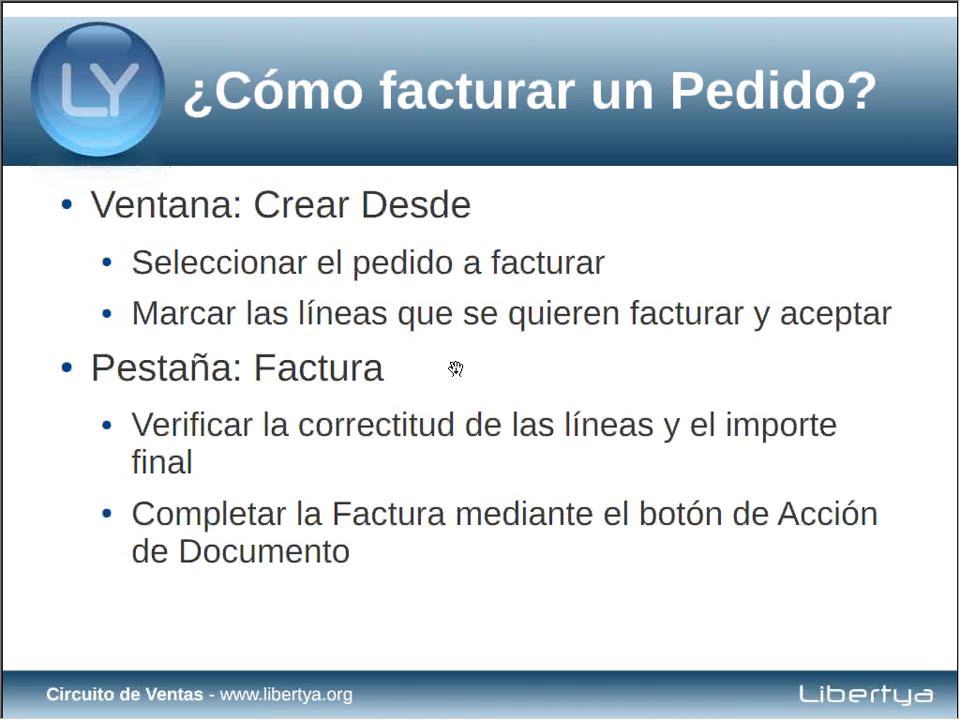
key("alt+space")
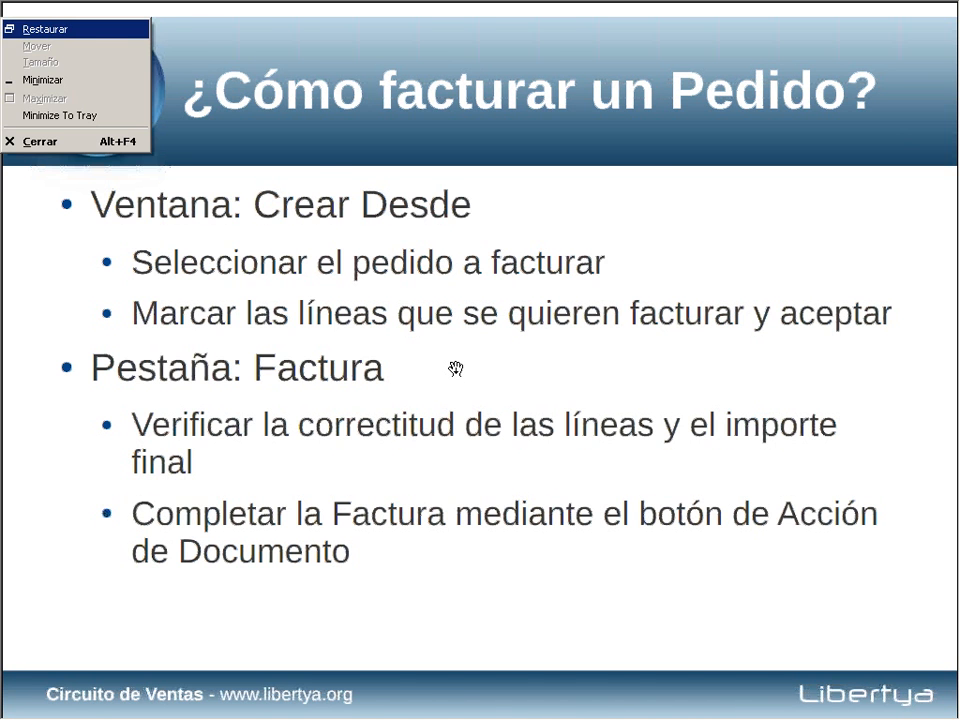
key("n")
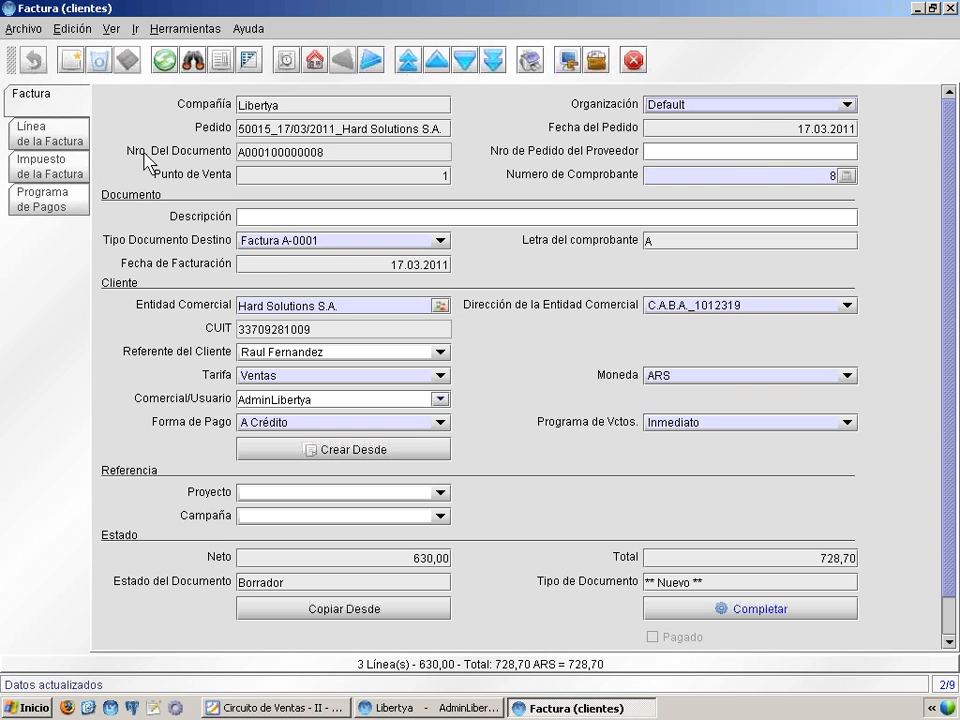
Step: Review the invoice's three lines in grid and single-record views
left_click(67, 130)
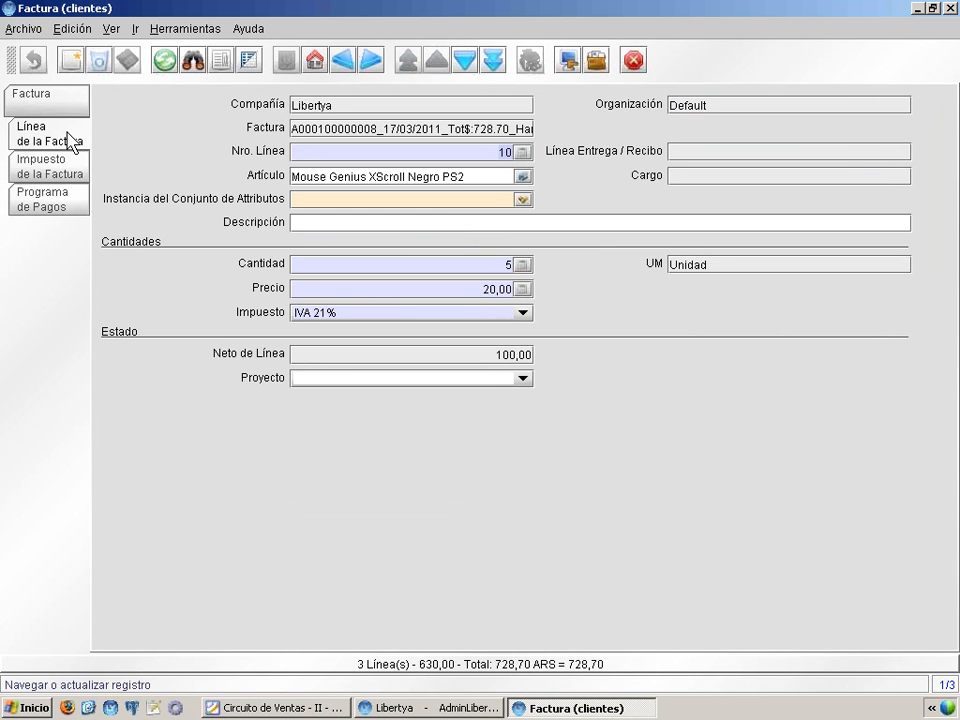
left_click(250, 63)
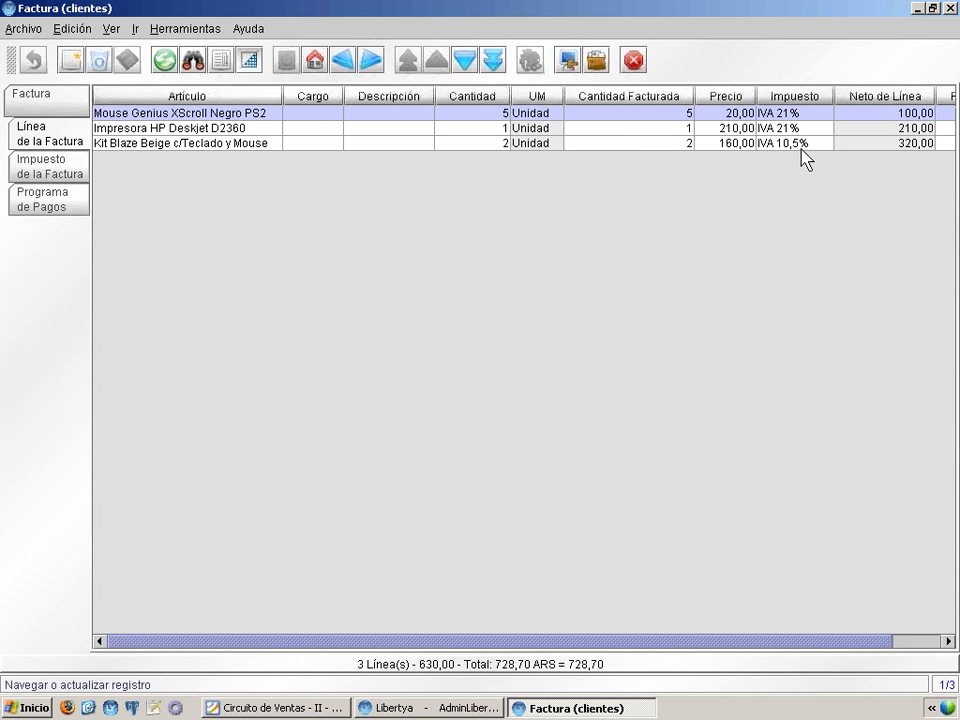
left_click(250, 61)
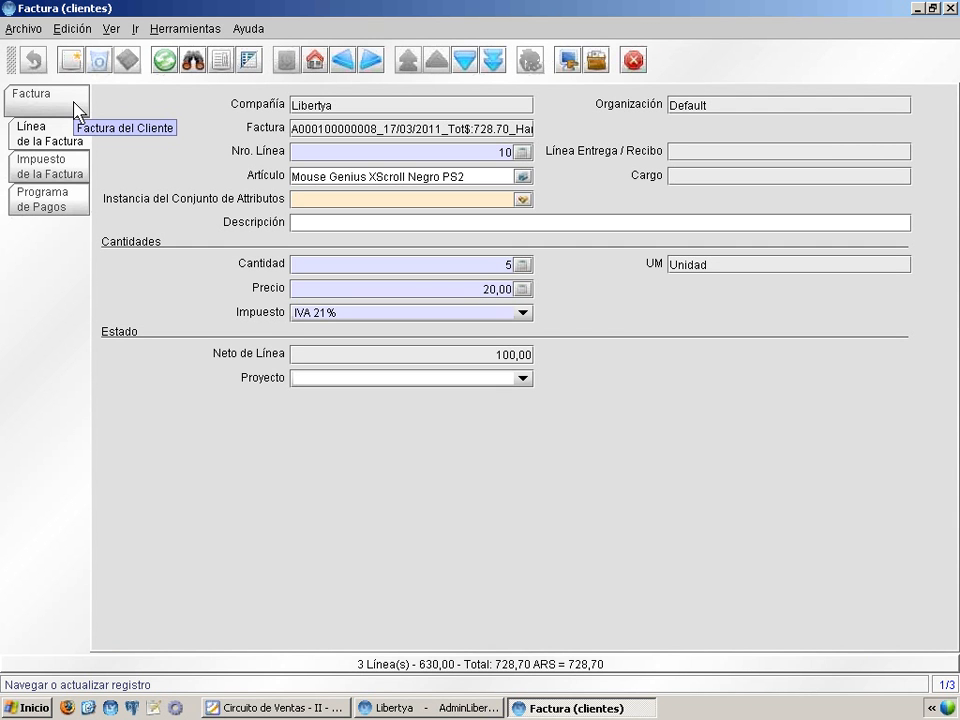
Step: Show the tax breakdown: IVA 21% 65,10 on 310,00 and IVA 10,5% 33,60 on 320,00
left_click(54, 172)
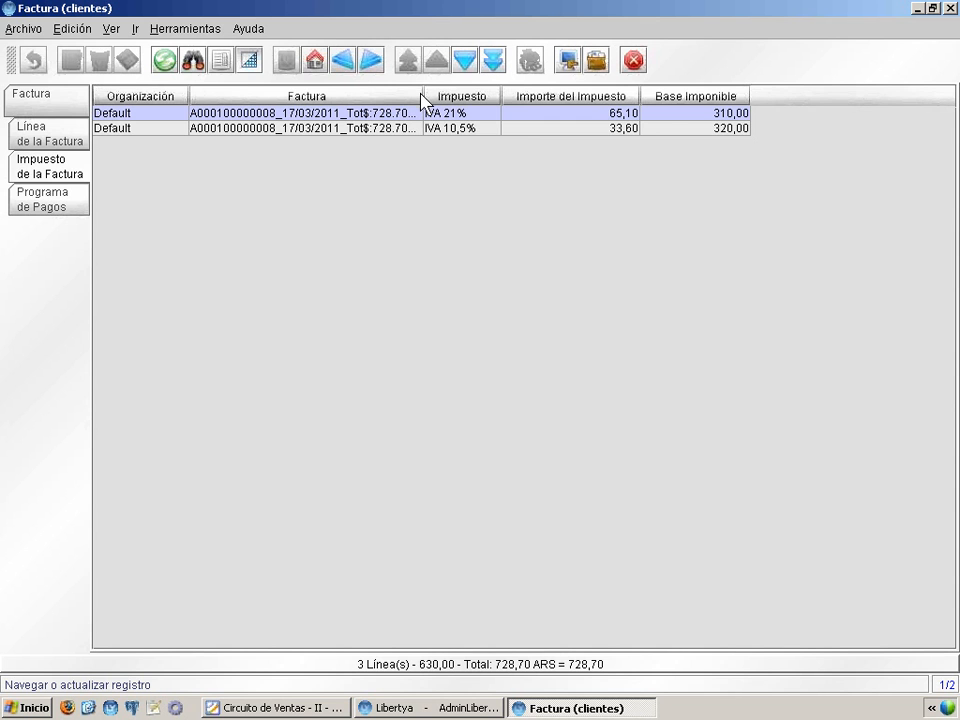
left_click_drag(421, 92, 498, 88)
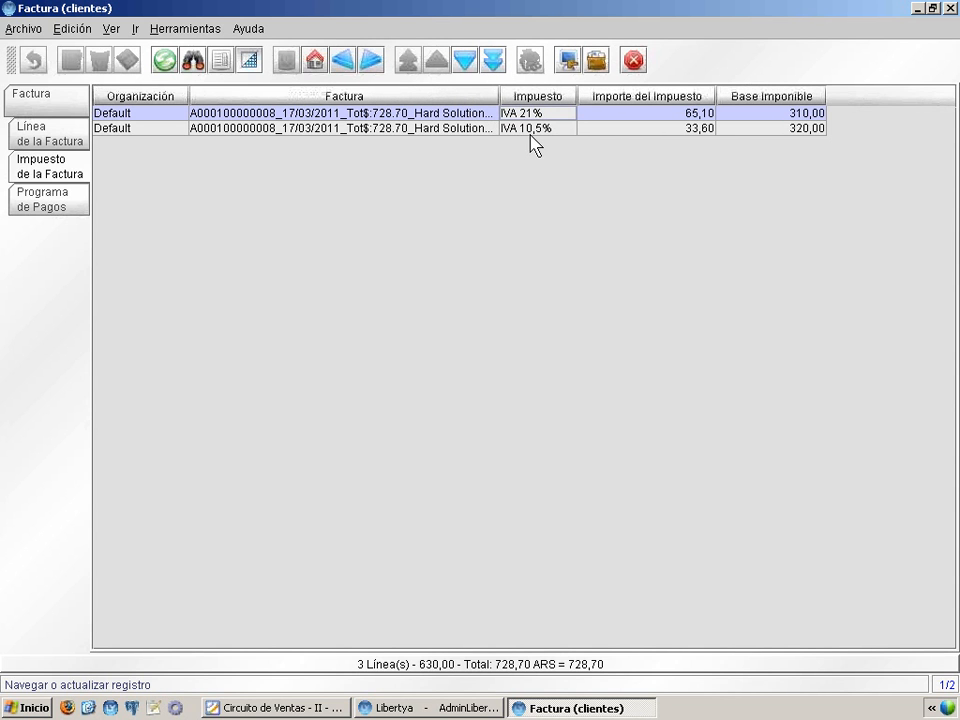
left_click(528, 130)
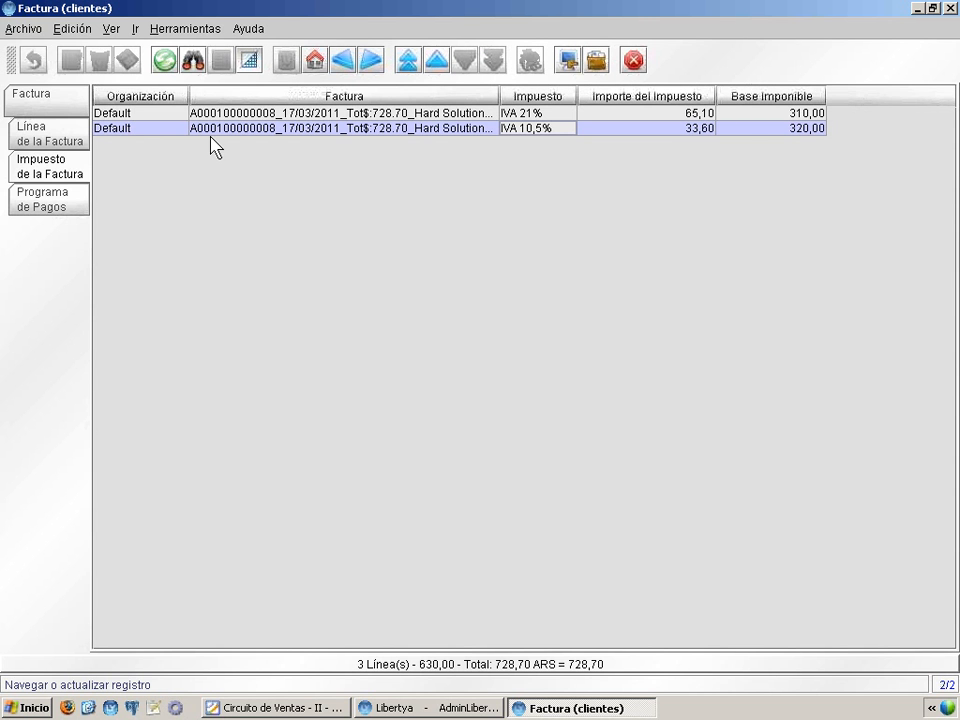
left_click(64, 107)
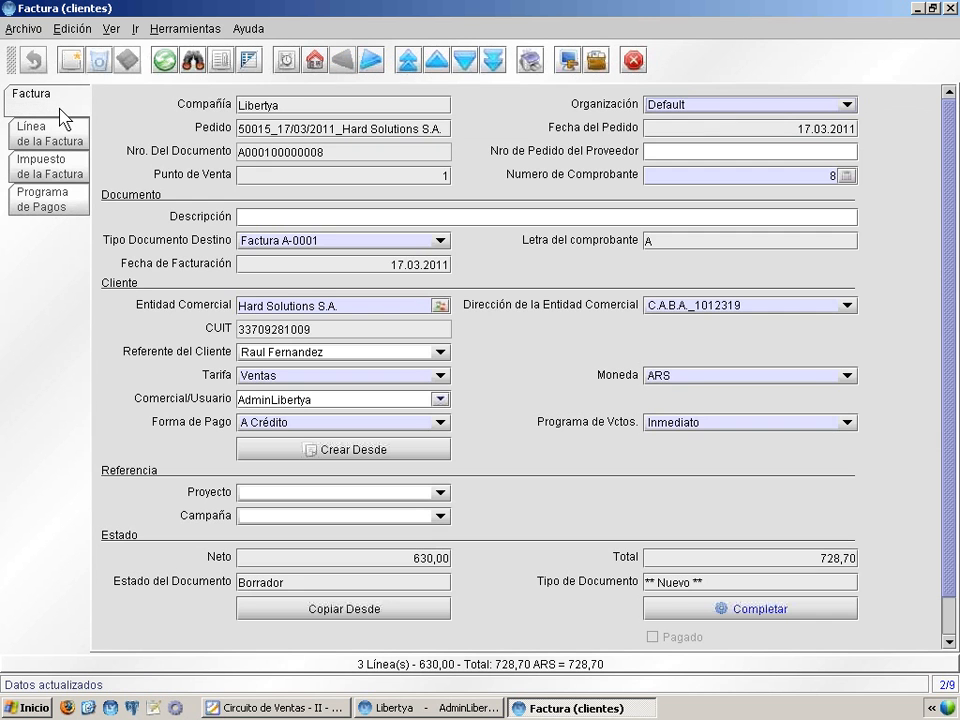
left_click(737, 602)
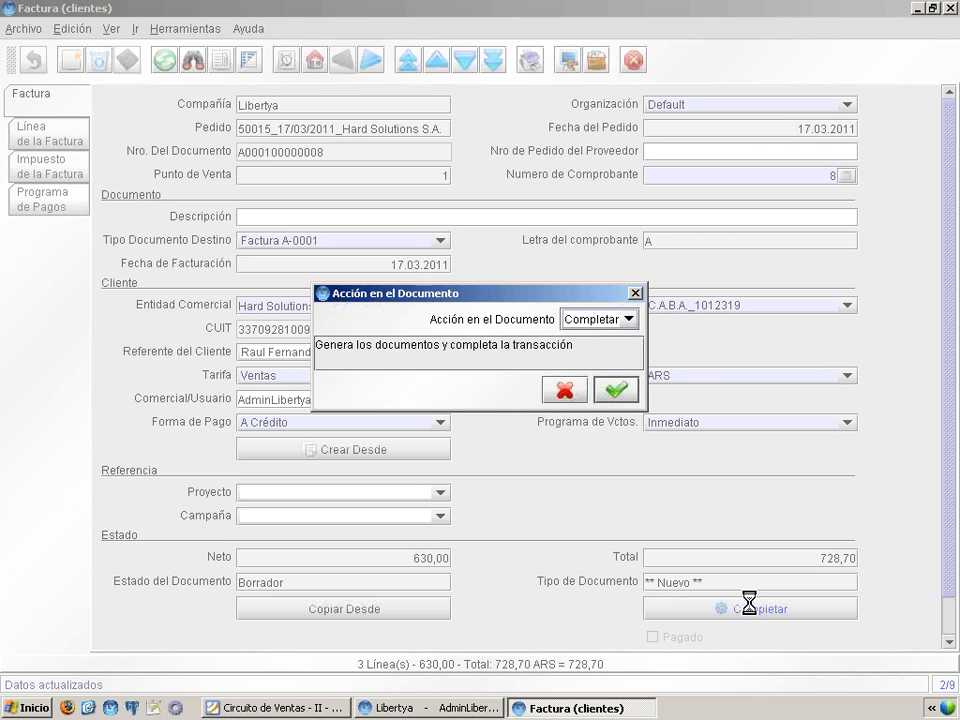
left_click(615, 388)
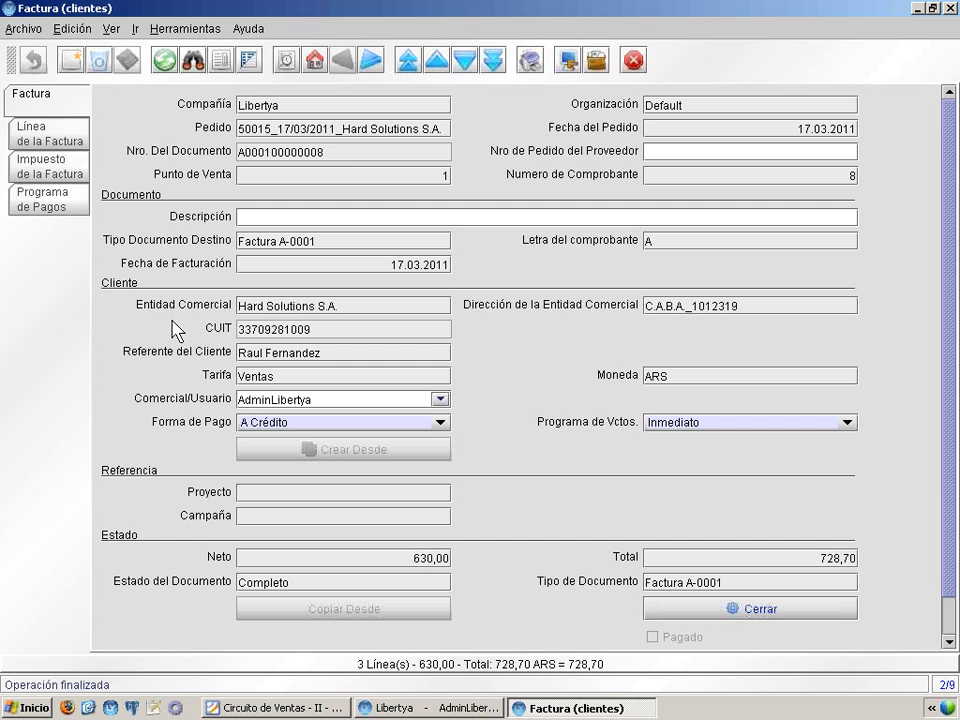
left_click(295, 709)
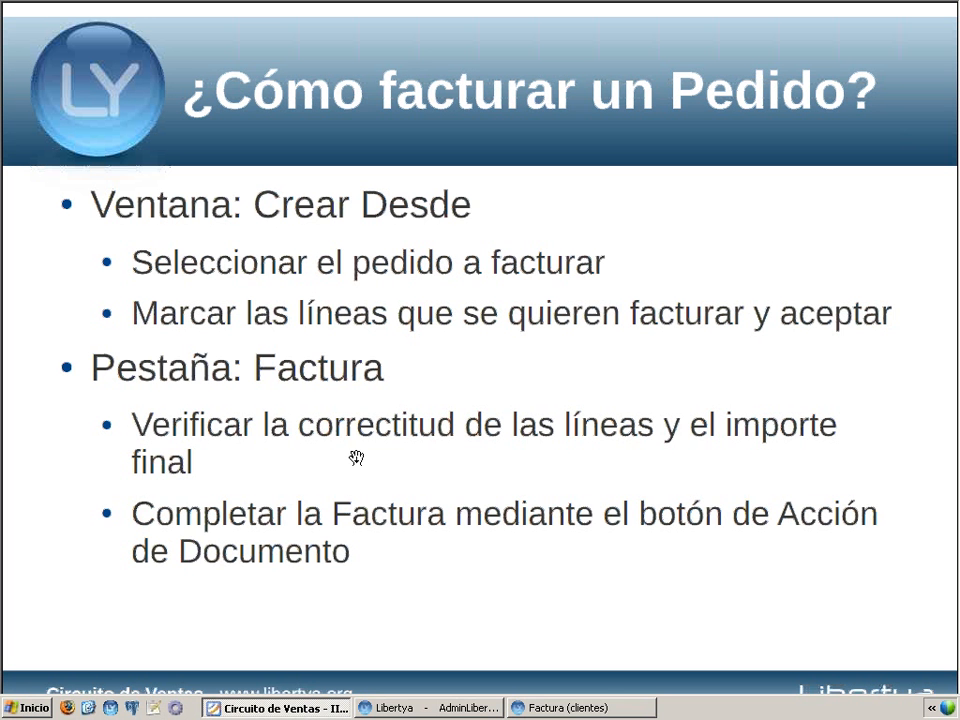
Step: Advance to the Visualización de Informes de Venta section, minimize the slideshow, and return to Libertya
left_click(351, 449)
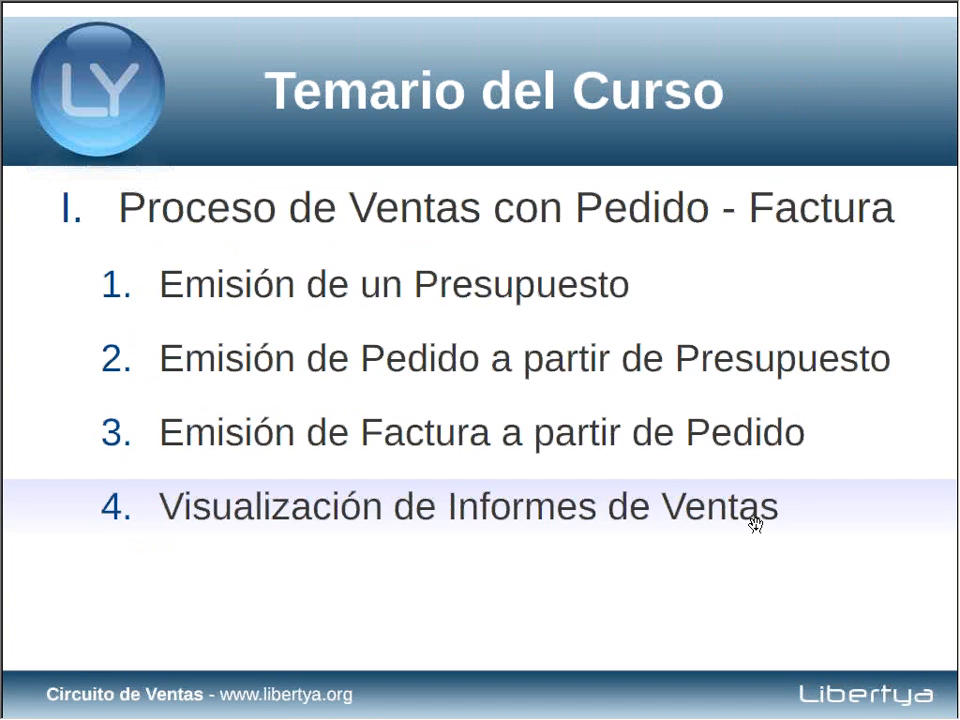
left_click(823, 590)
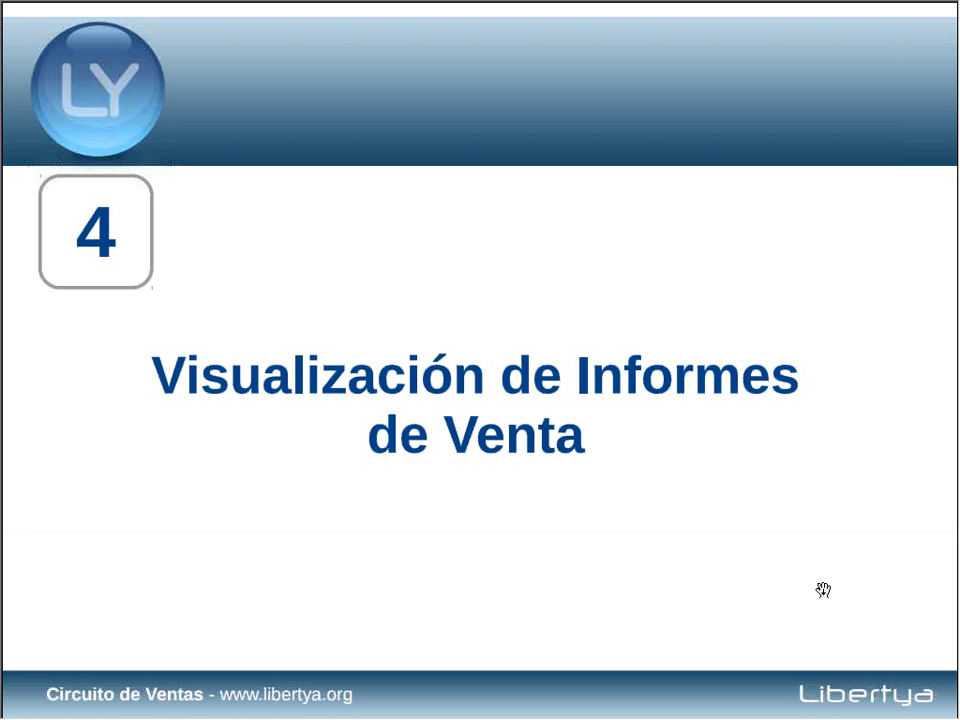
key("alt+space")
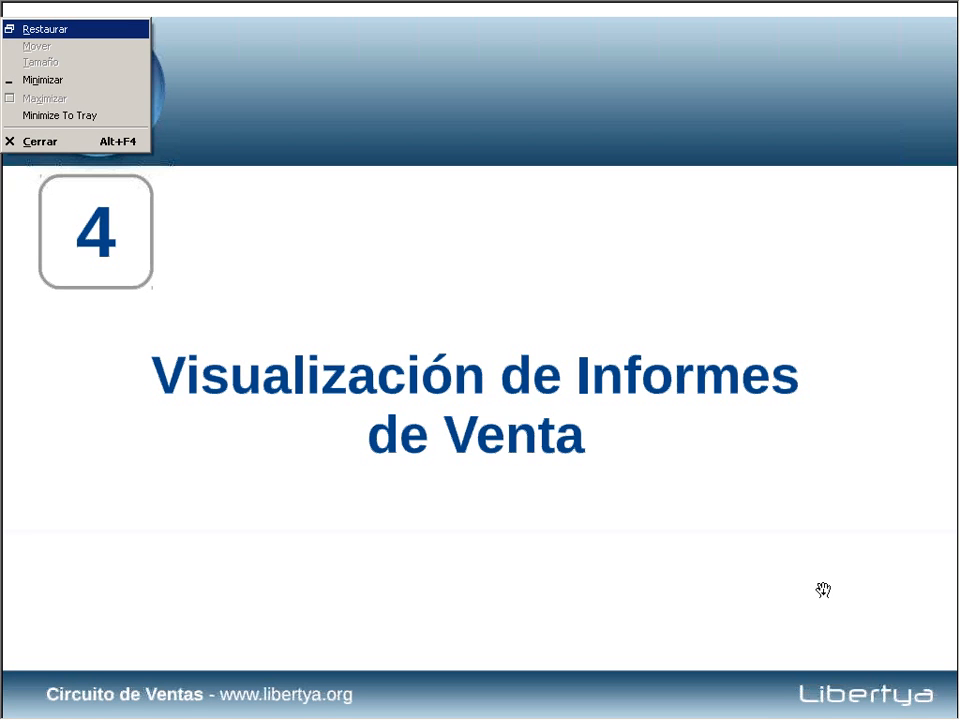
key("n")
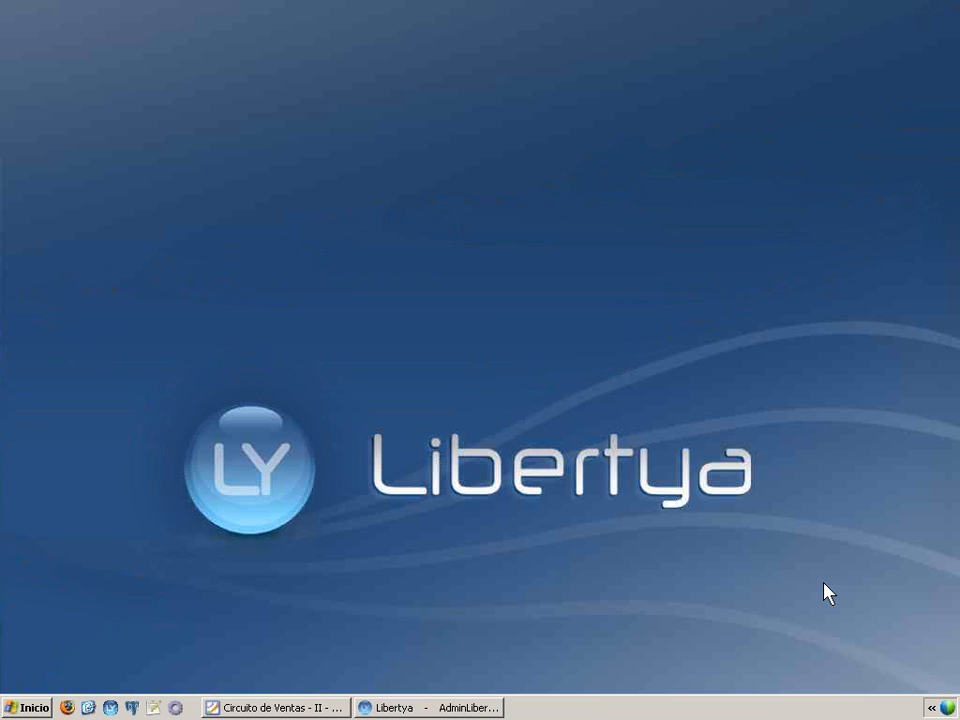
left_click(436, 712)
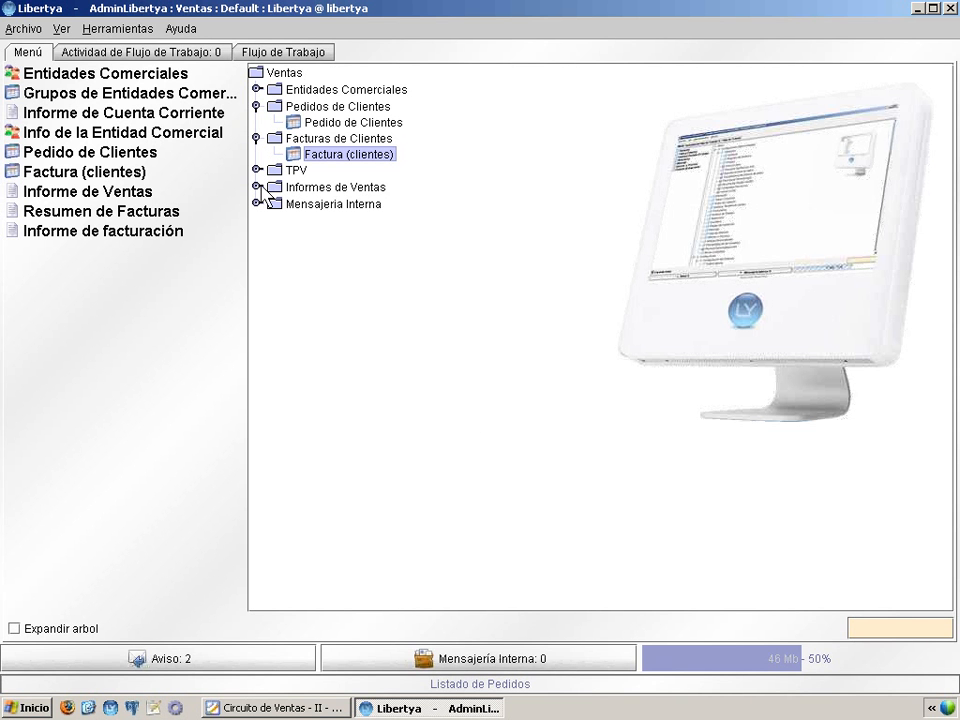
Step: Open the Listado de Pedidos report from the Informes de Ventas group
left_click(256, 187)
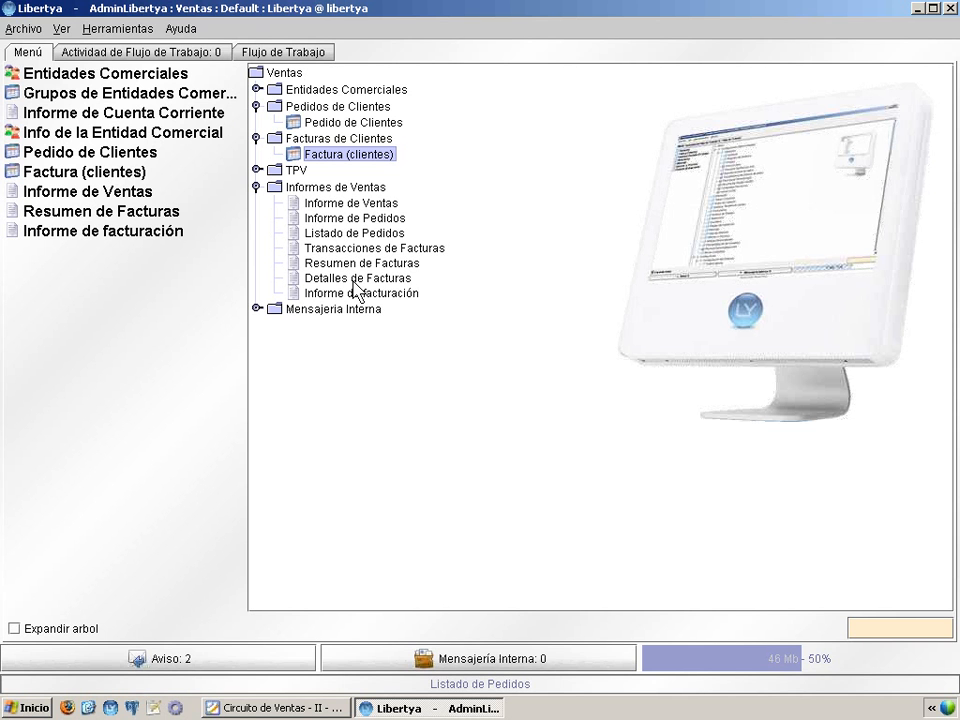
left_click(372, 234)
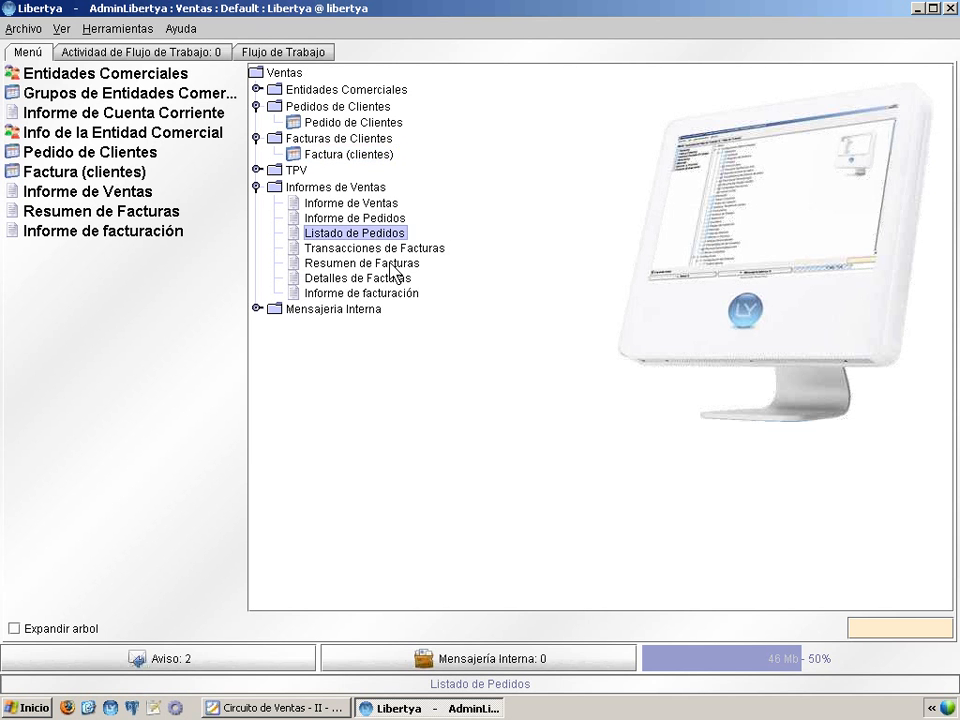
double_click(367, 232)
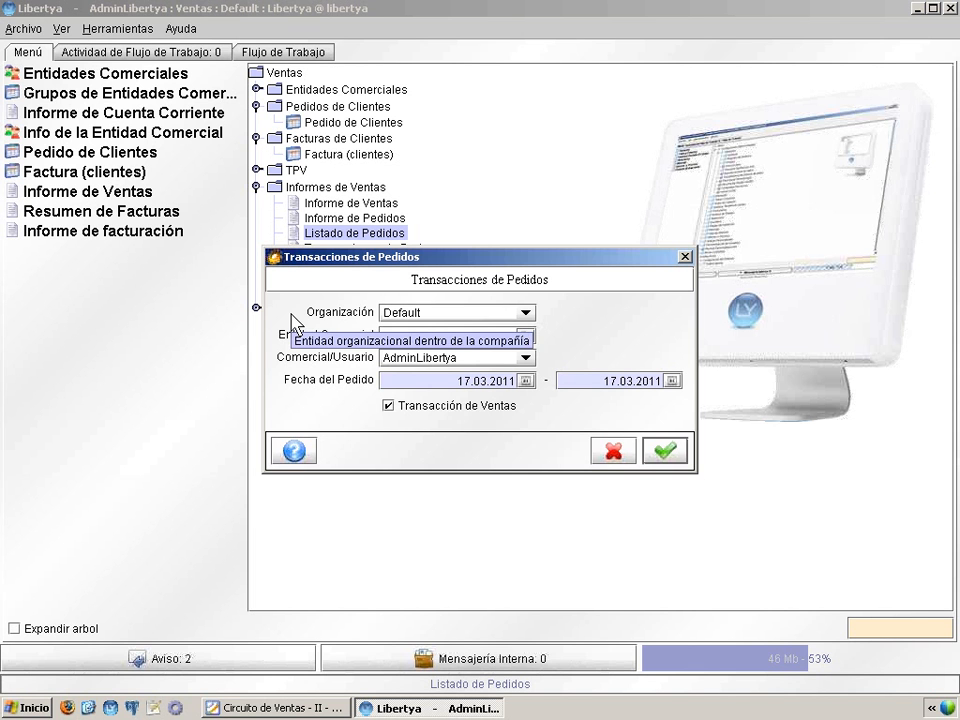
Step: Blank the Organización and Comercial/Usuario filters and run the 17.03.2011 order report
left_click(420, 318)
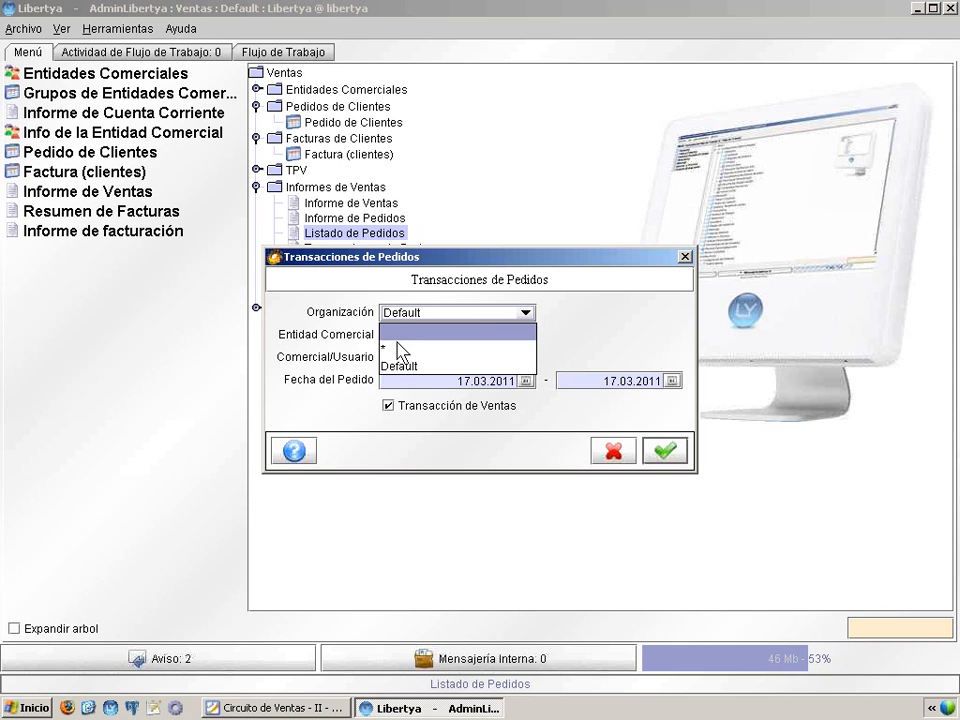
left_click(400, 332)
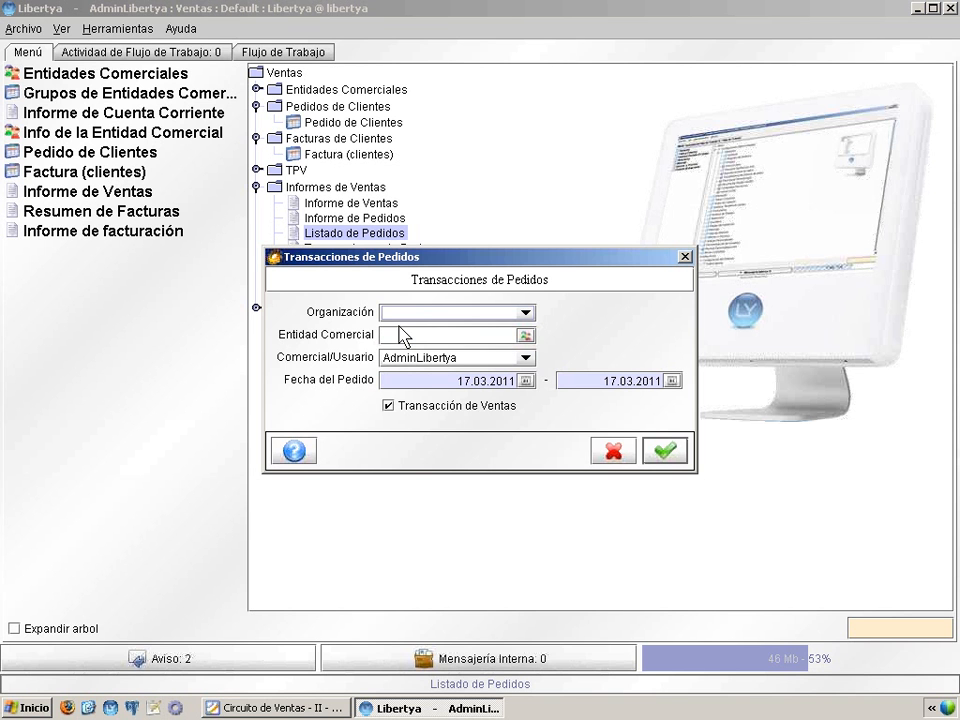
left_click(411, 334)
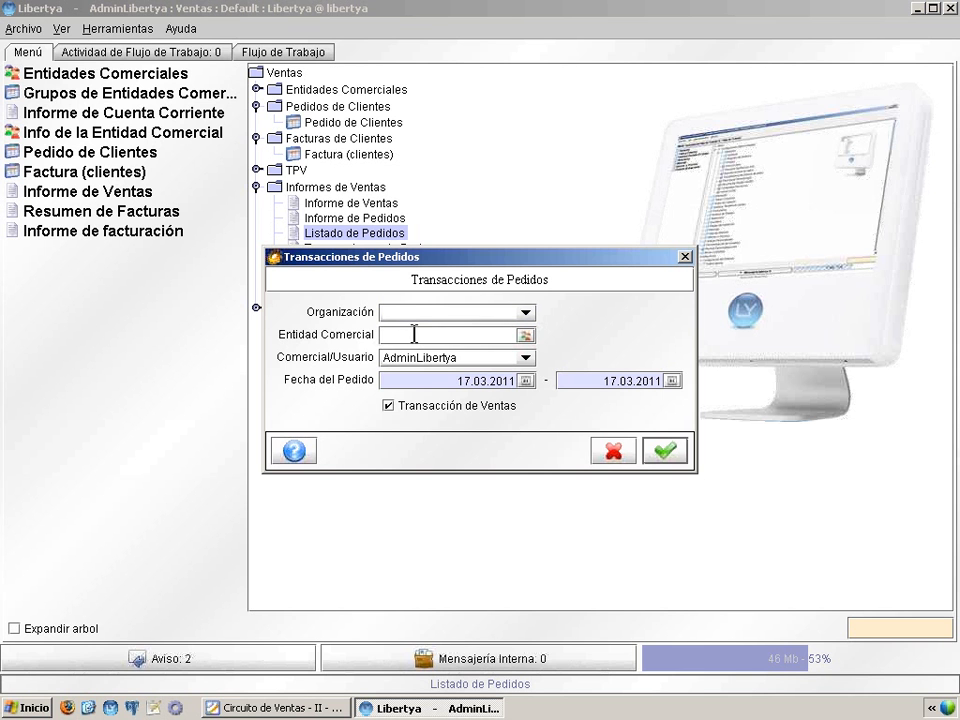
left_click(452, 362)
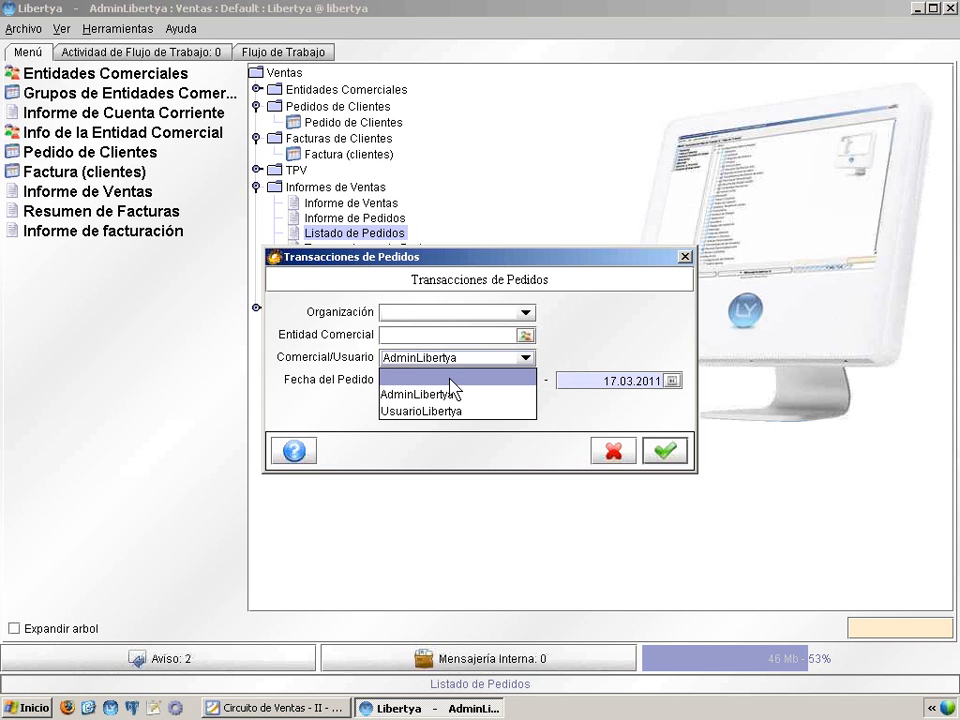
left_click(451, 378)
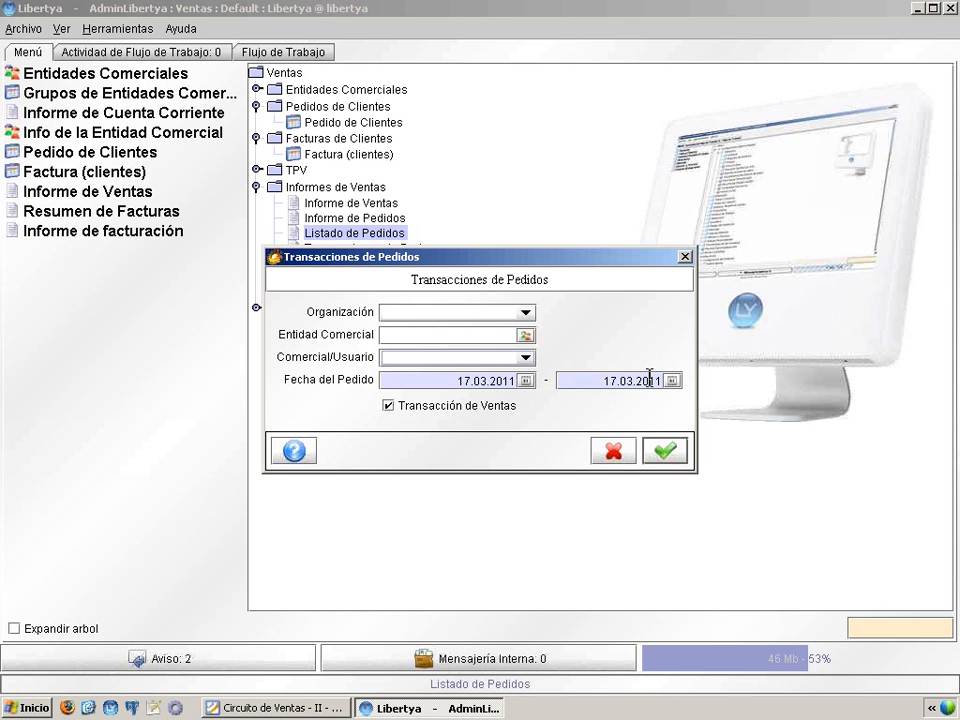
left_click(667, 455)
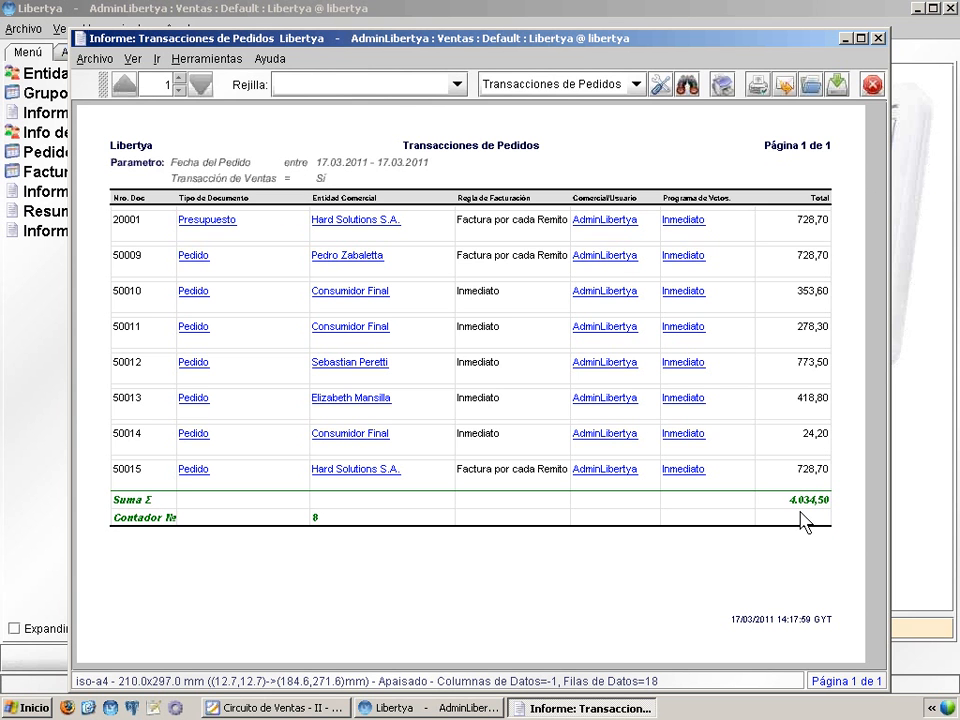
Step: Close the order report after checking its 8 orders totalling 4.034,50, including Hard Solutions' 728,70
left_click(872, 86)
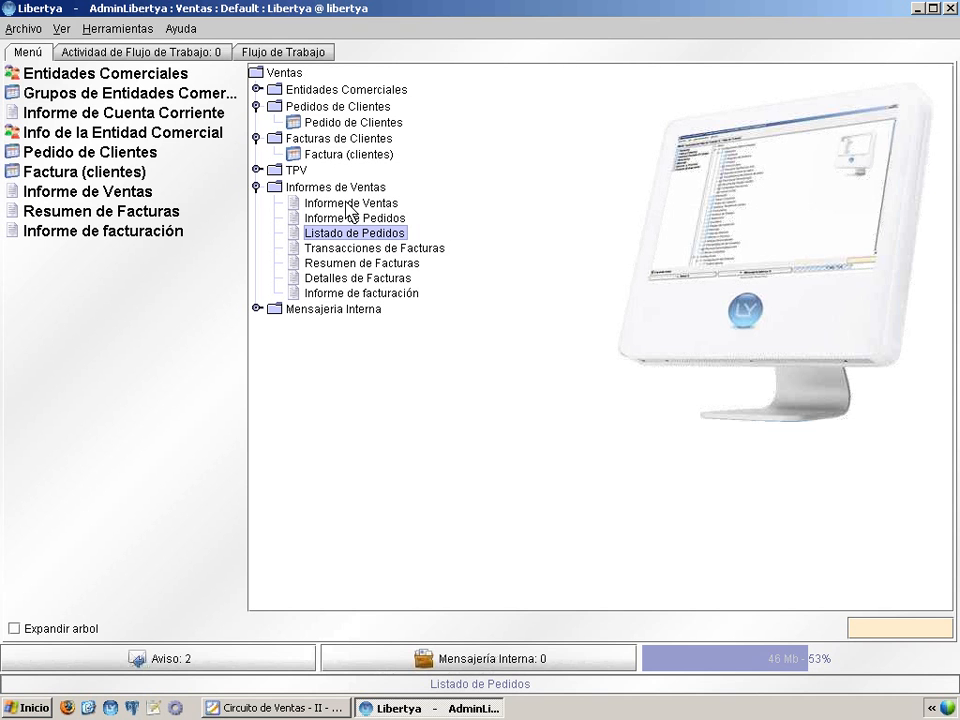
Step: Open the Transacciones de Facturas report and blank its Organización filter
left_click(345, 248)
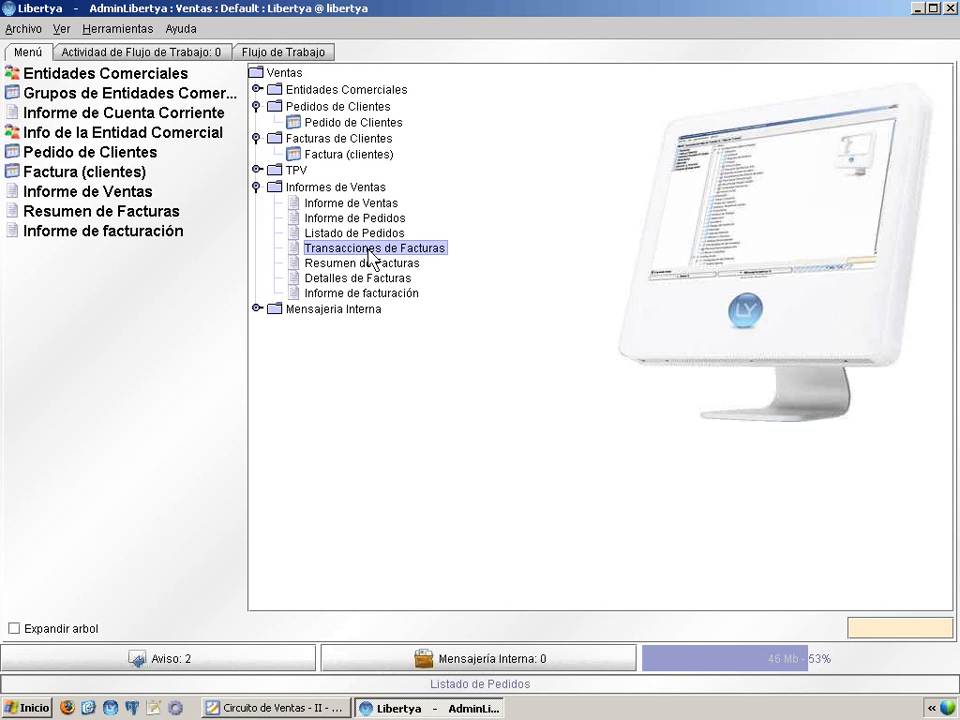
double_click(388, 250)
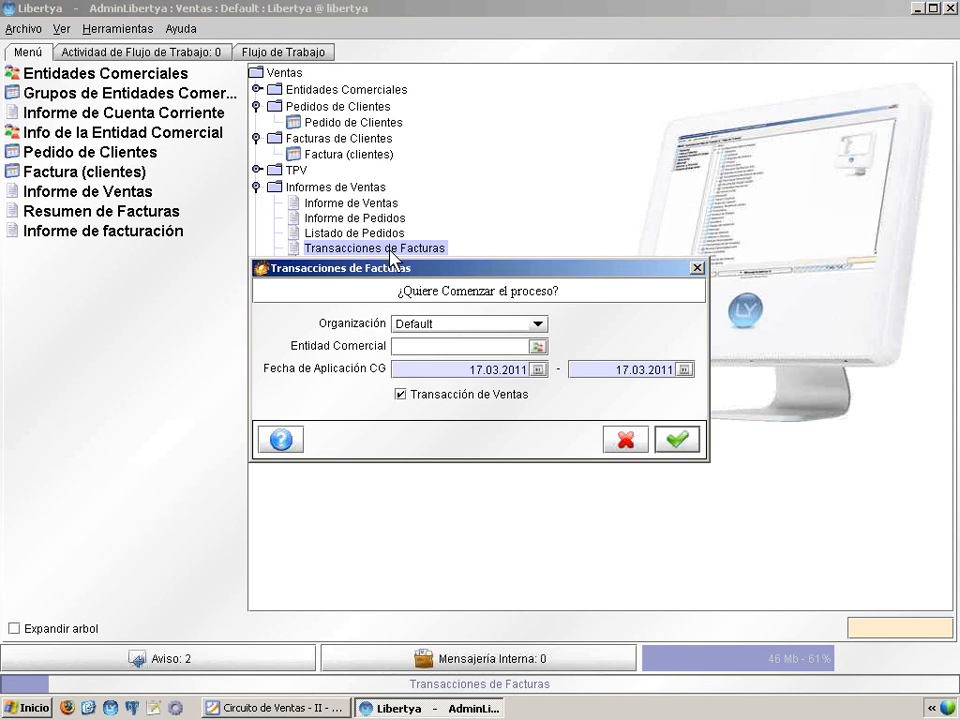
left_click(476, 328)
left_click(476, 350)
Step: Run the report for Hard Solutions S.A.'s customer code, showing Factura A-0001 of 728,70, then close it
type("0003")
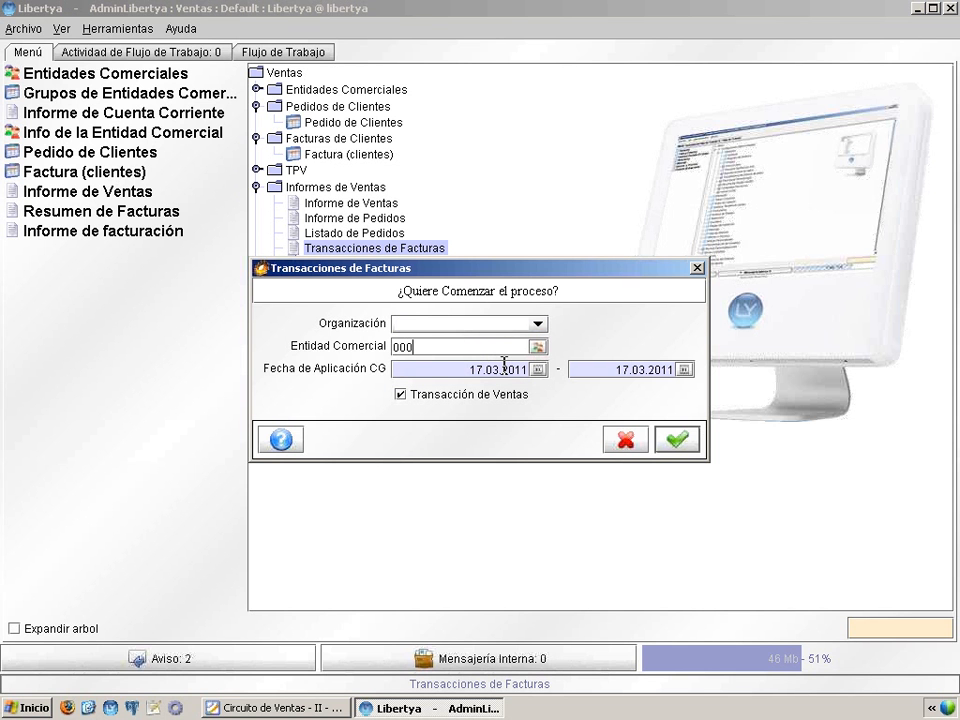
key("BackSpace")
key("BackSpace")
type("08")
key("Return")
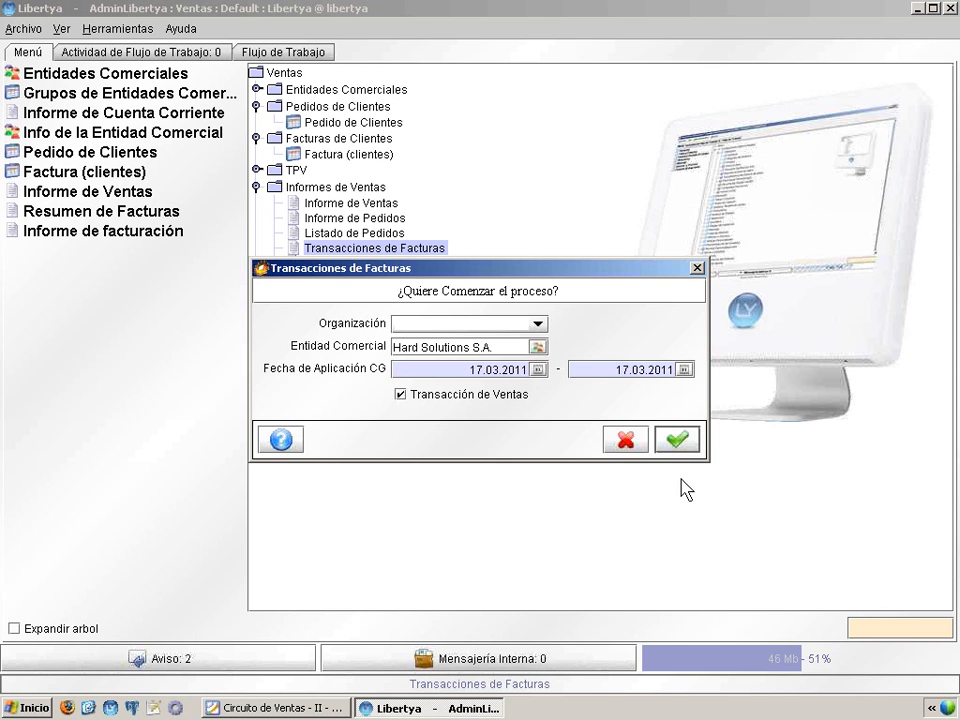
left_click(679, 443)
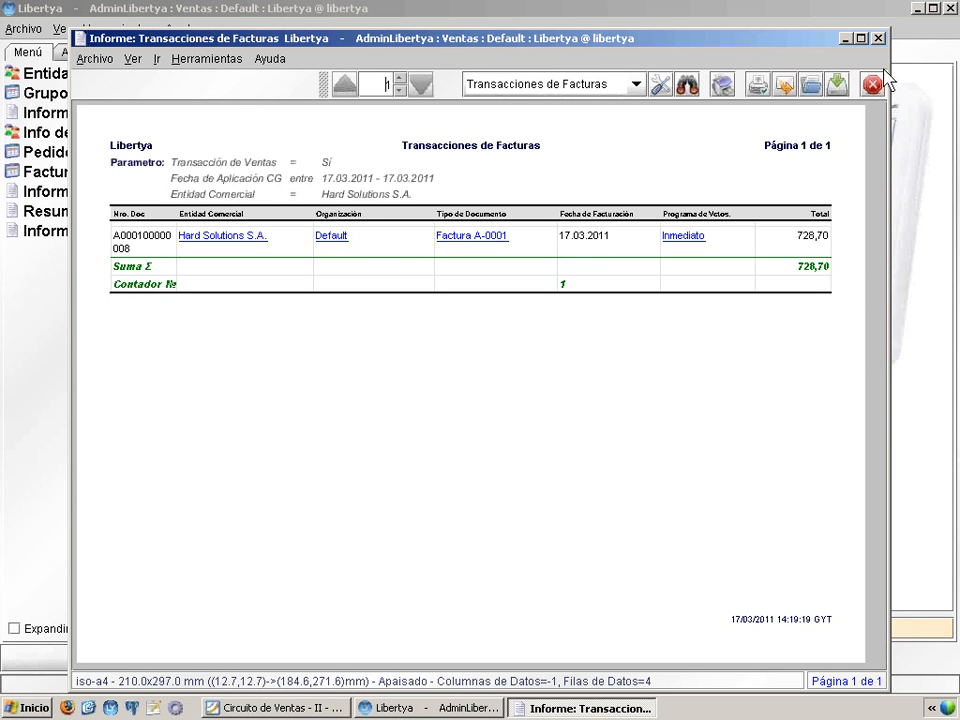
left_click(878, 39)
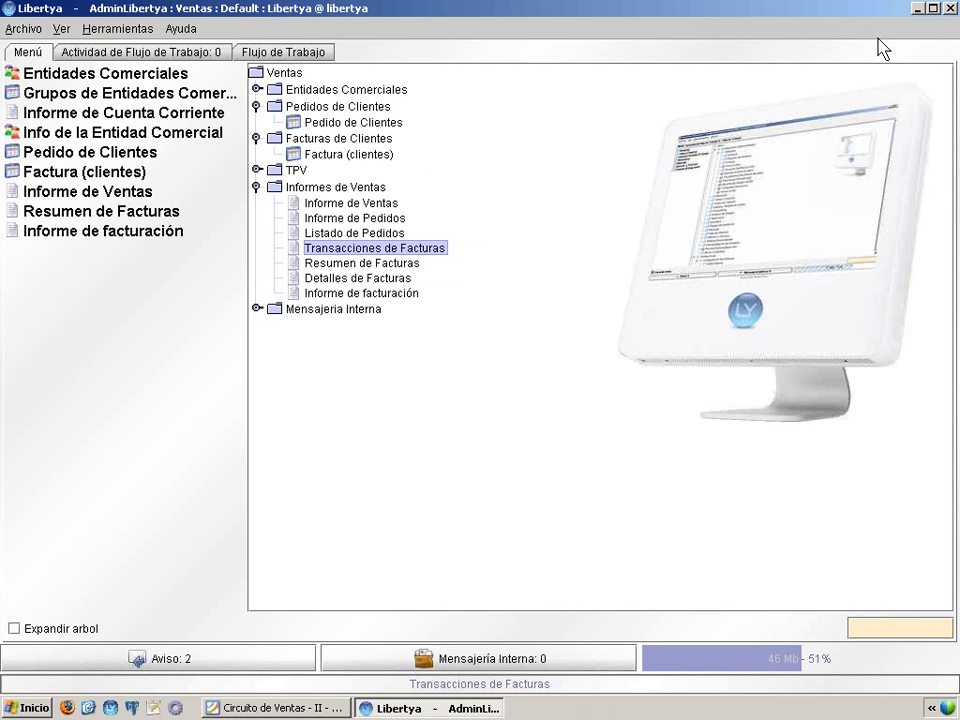
Step: Run Transacciones de Facturas for all customers from 01.03.2011 to 31.03.2011
left_click(415, 258)
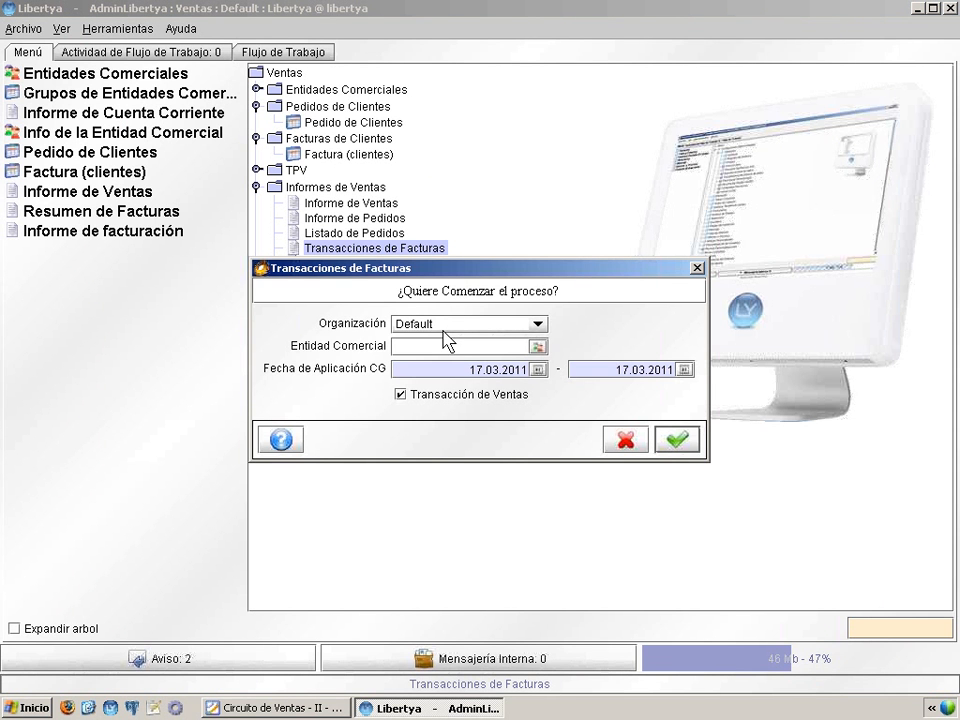
left_click(538, 369)
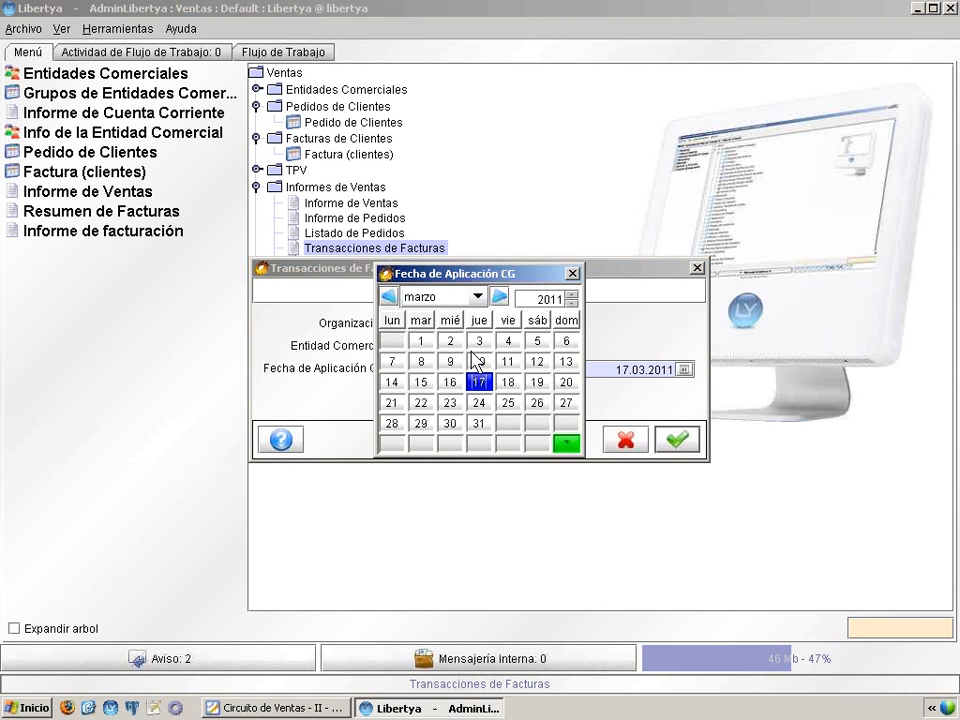
left_click(422, 342)
left_click(685, 369)
left_click(486, 422)
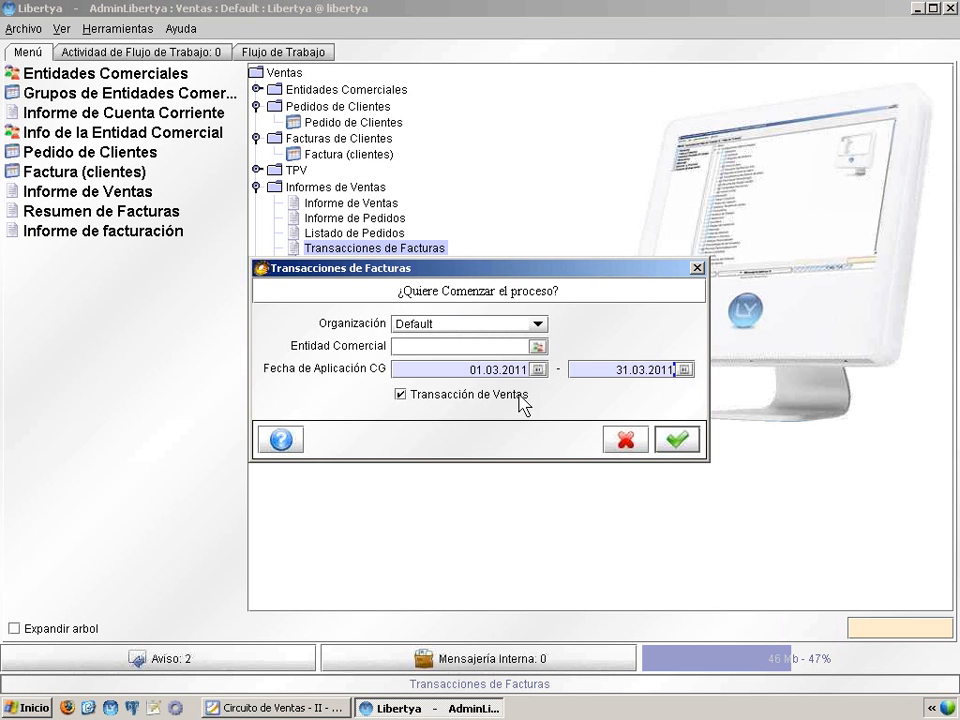
left_click(680, 441)
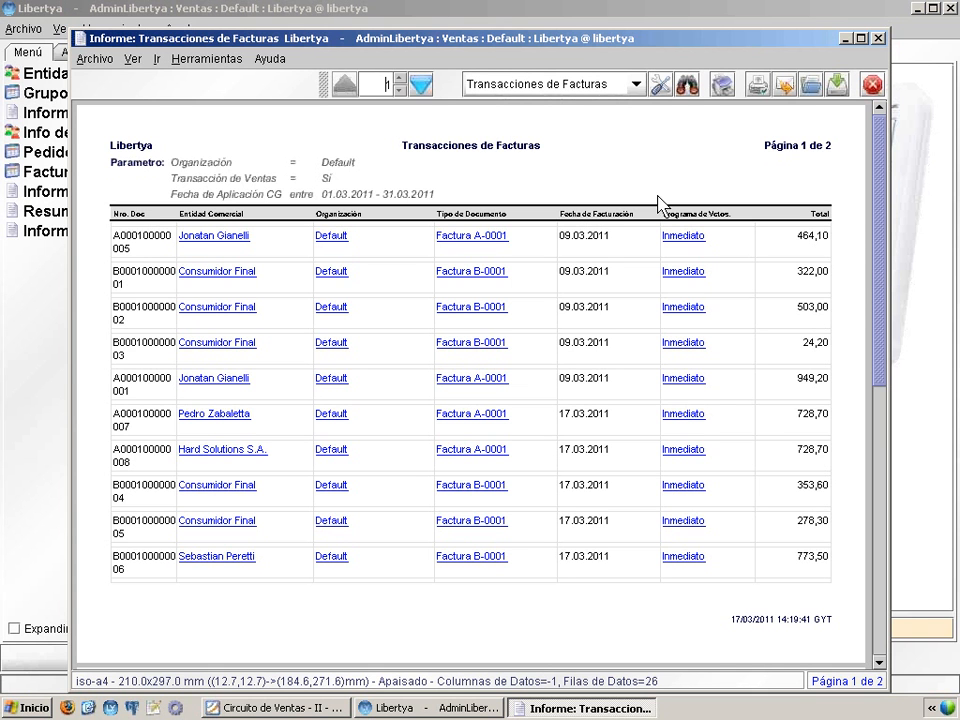
Step: Check the report's second page (12 invoices, 5.568,30), close it, and show the Resumen slide
left_click(420, 88)
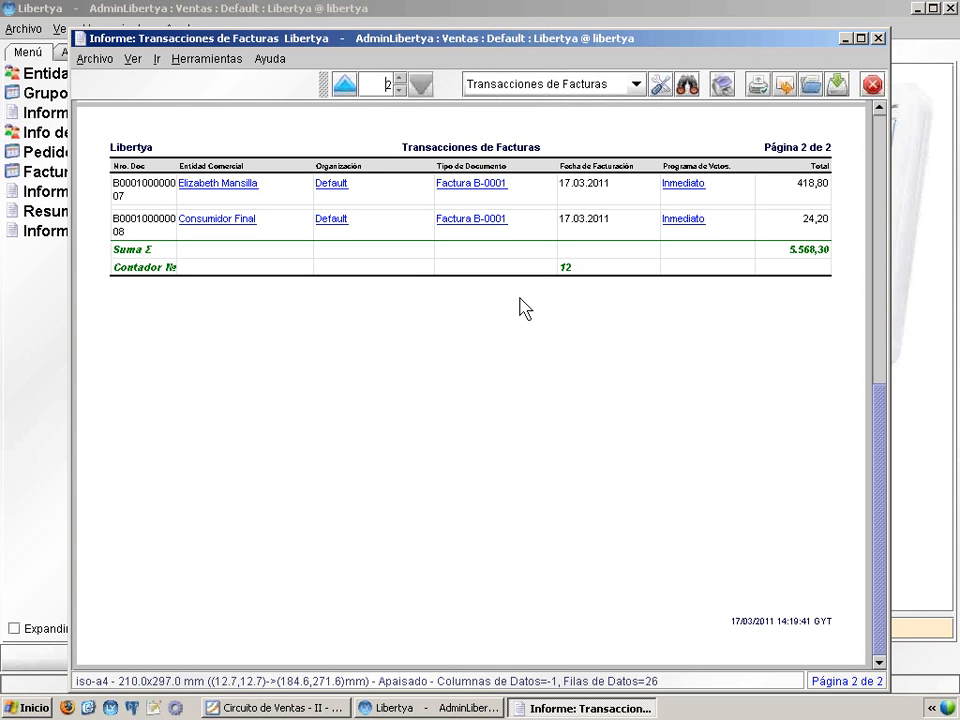
left_click(874, 86)
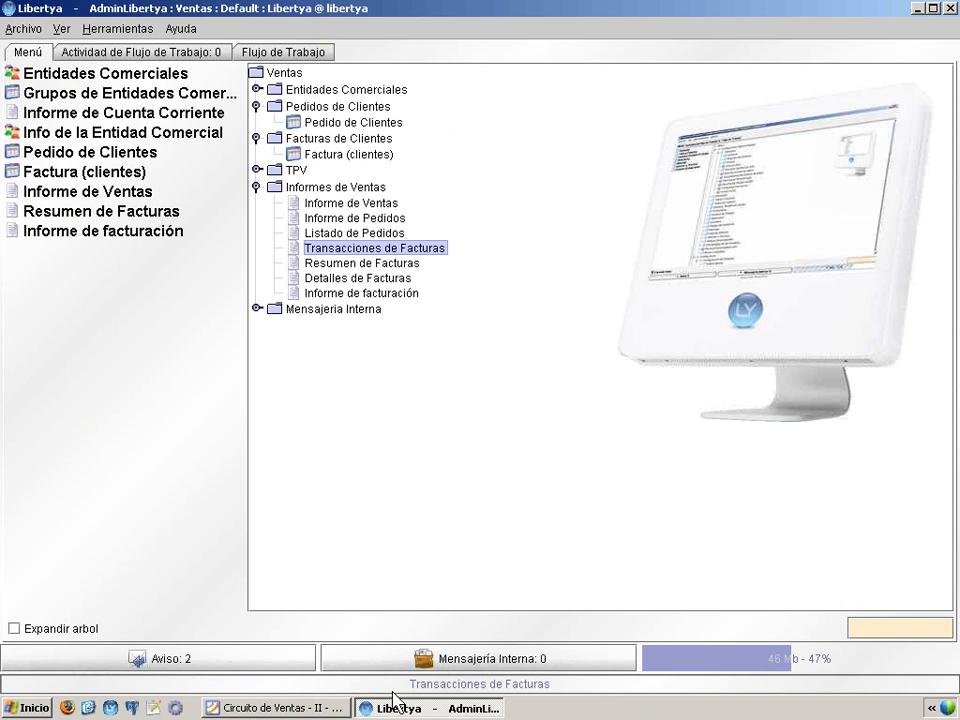
left_click(275, 707)
left_click(436, 368)
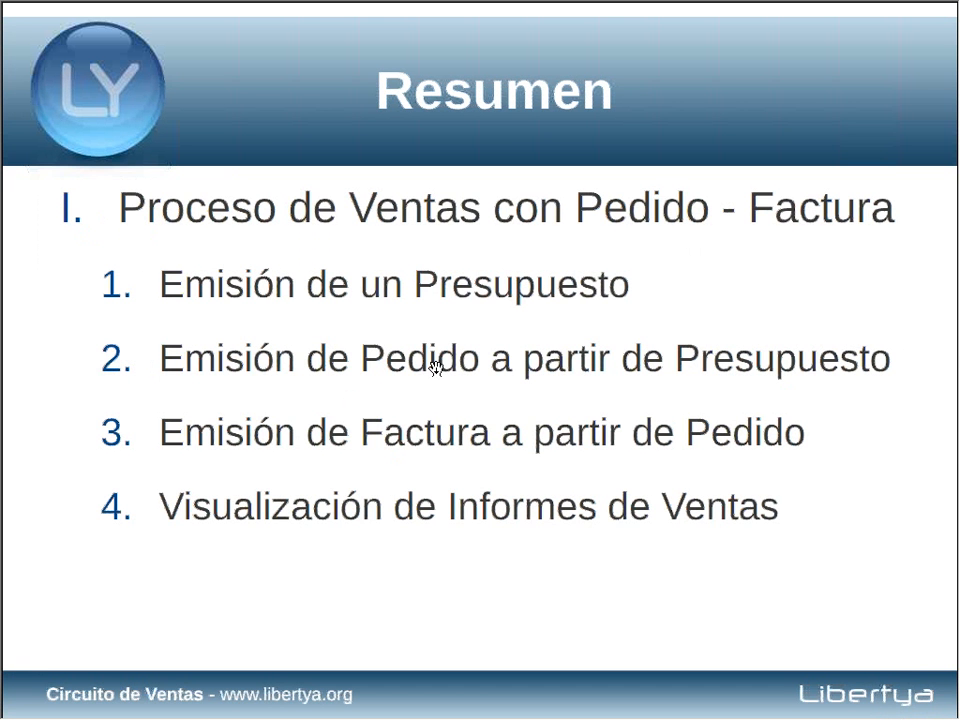